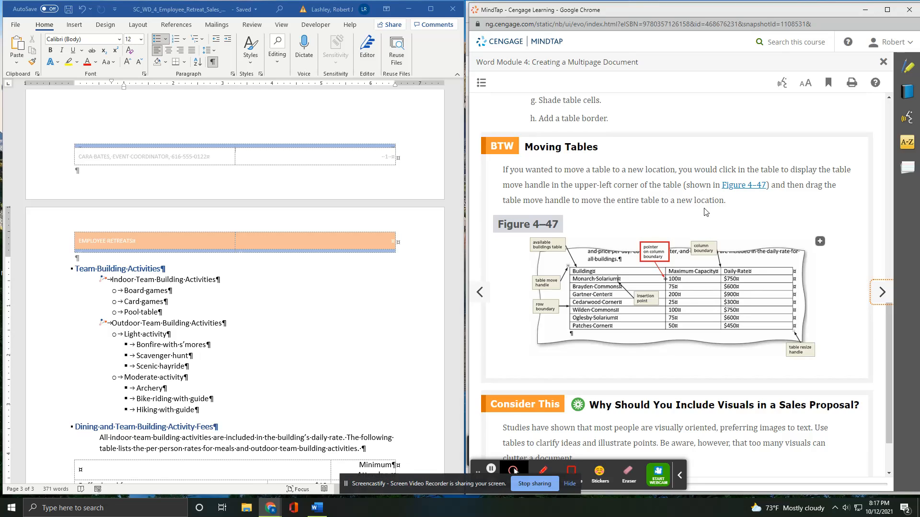
# Open the textbook section on changing column width and read its first instructions.
pyautogui.scroll(-2, 704, 212)
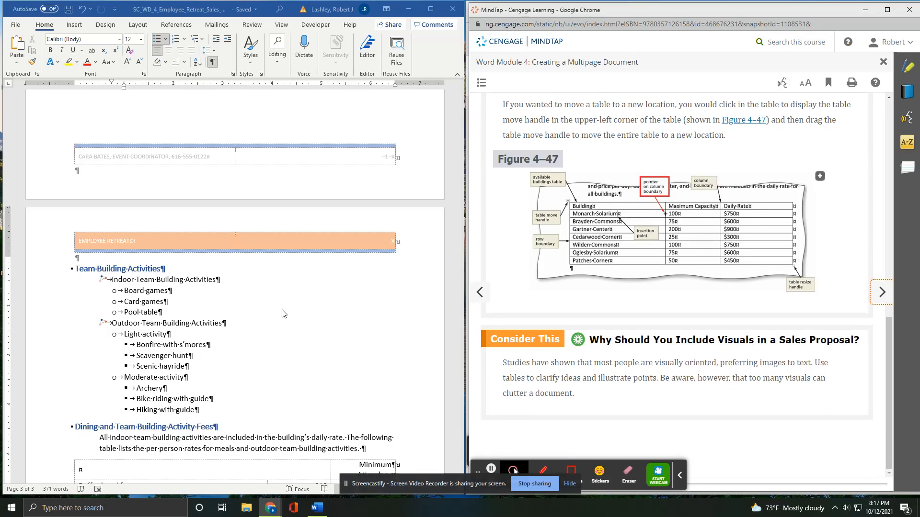
pyautogui.scroll(-5, 285, 313)
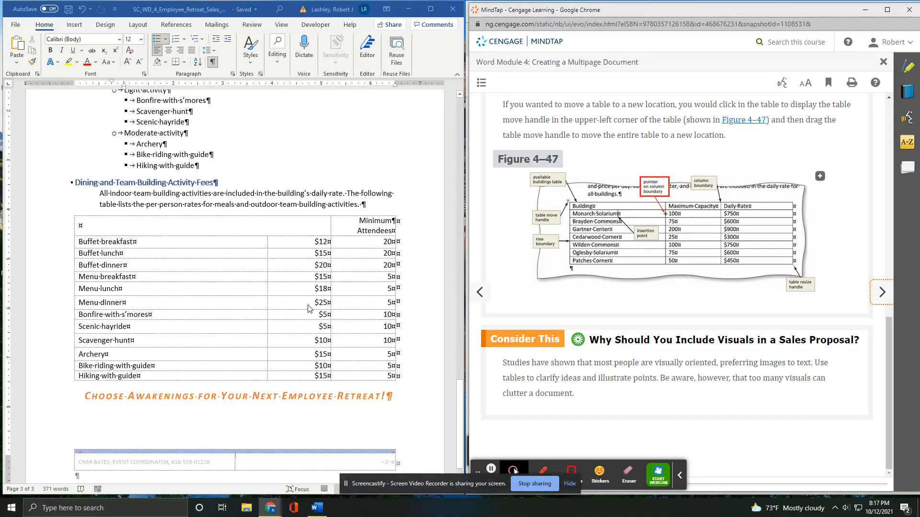
pyautogui.click(145, 230)
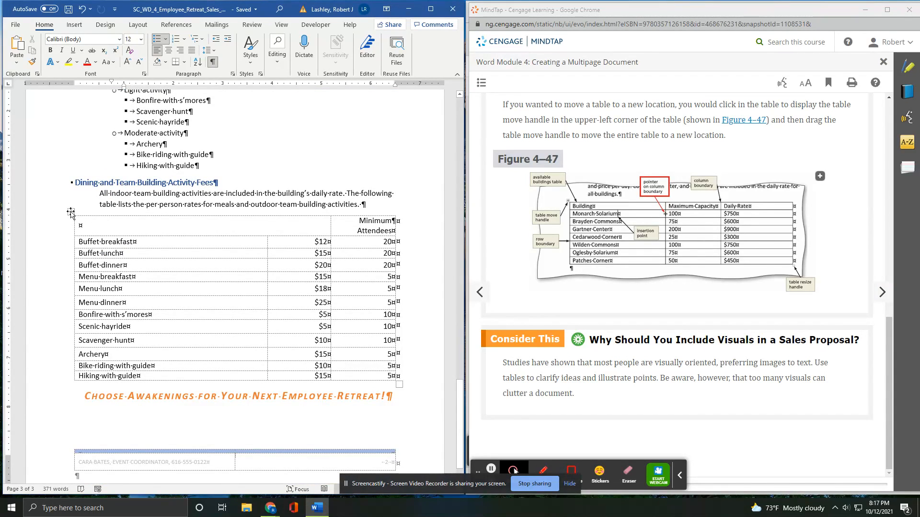
pyautogui.click(880, 293)
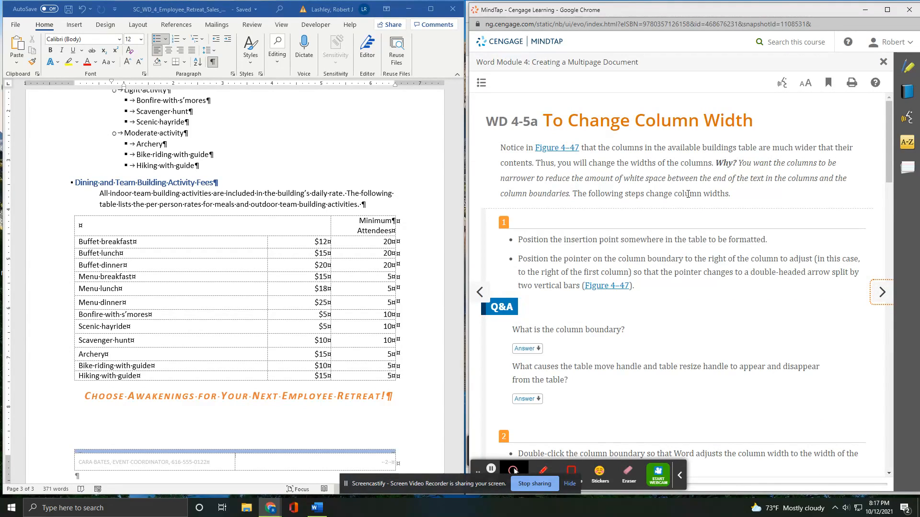
pyautogui.scroll(-2, 687, 194)
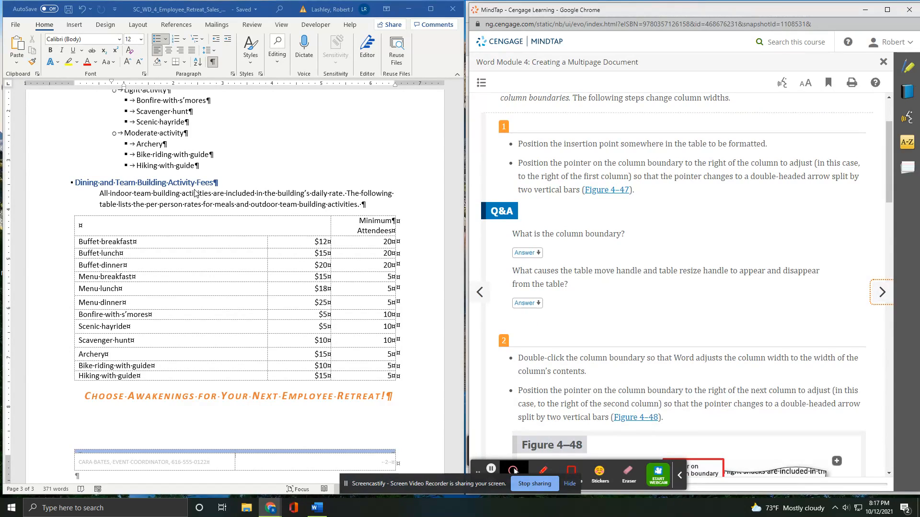
pyautogui.click(163, 227)
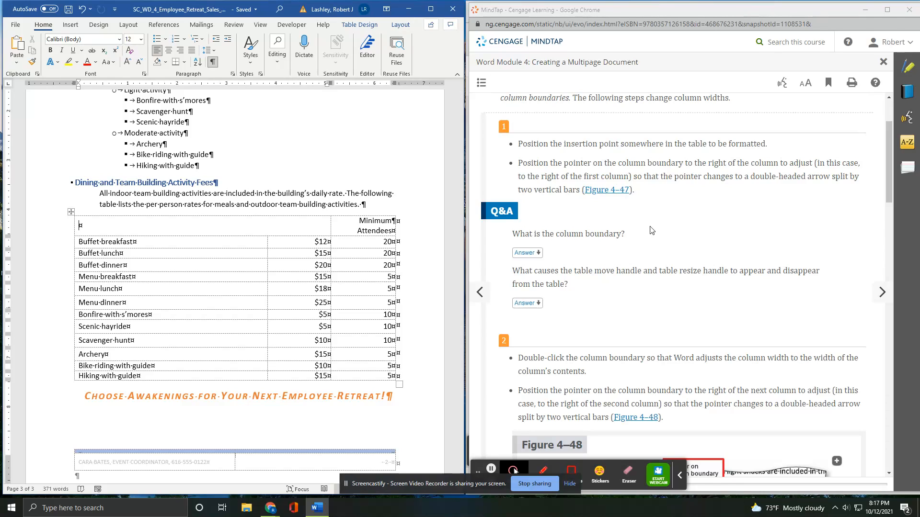
pyautogui.scroll(-3, 625, 296)
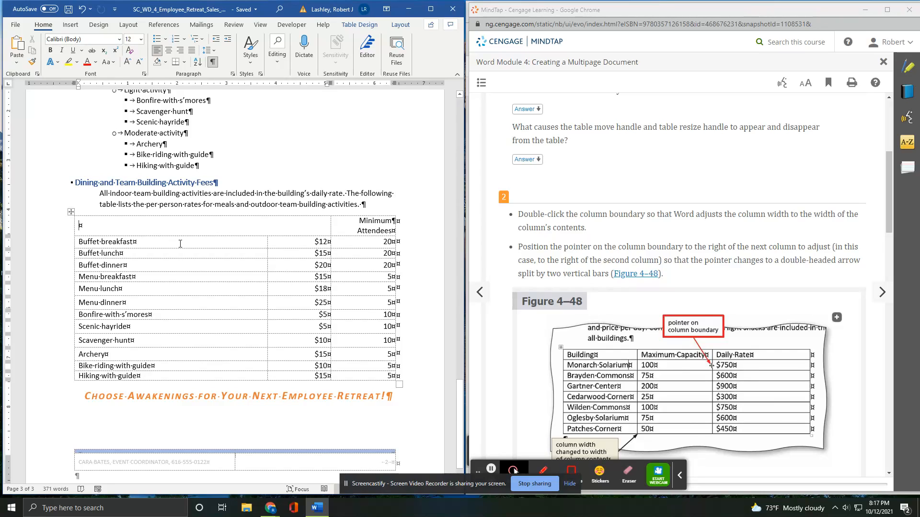
pyautogui.doubleClick(267, 243)
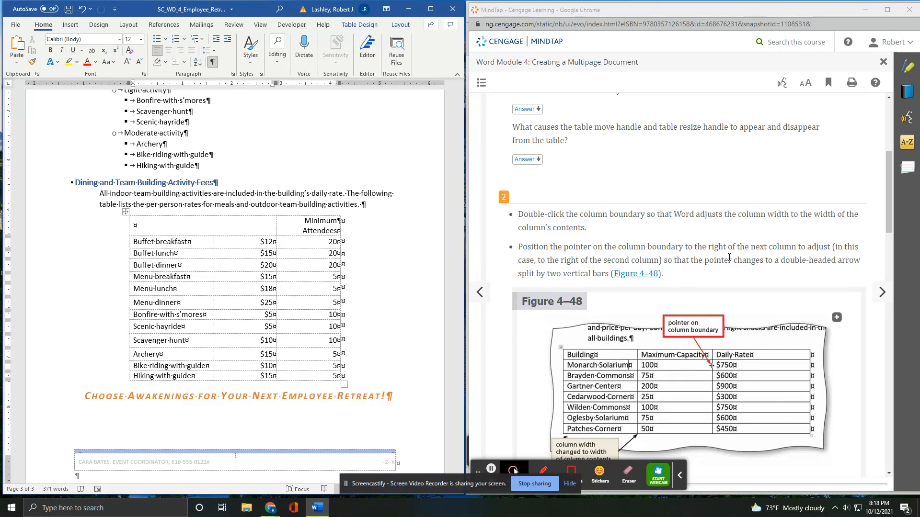
pyautogui.scroll(-2, 729, 258)
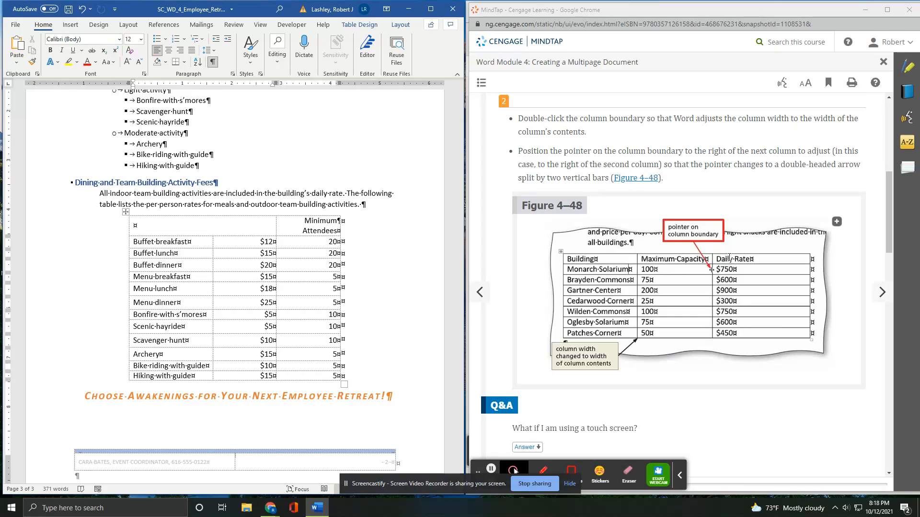
pyautogui.scroll(2, 729, 258)
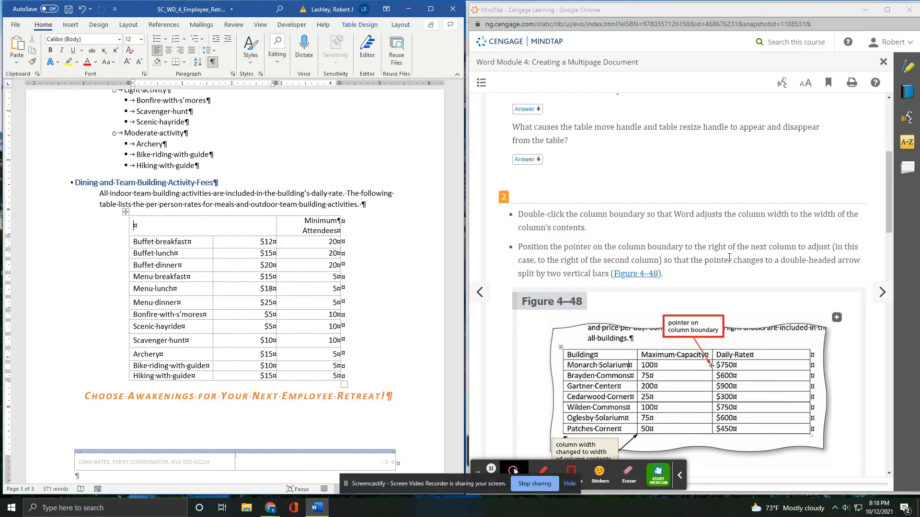
pyautogui.scroll(-1, 728, 257)
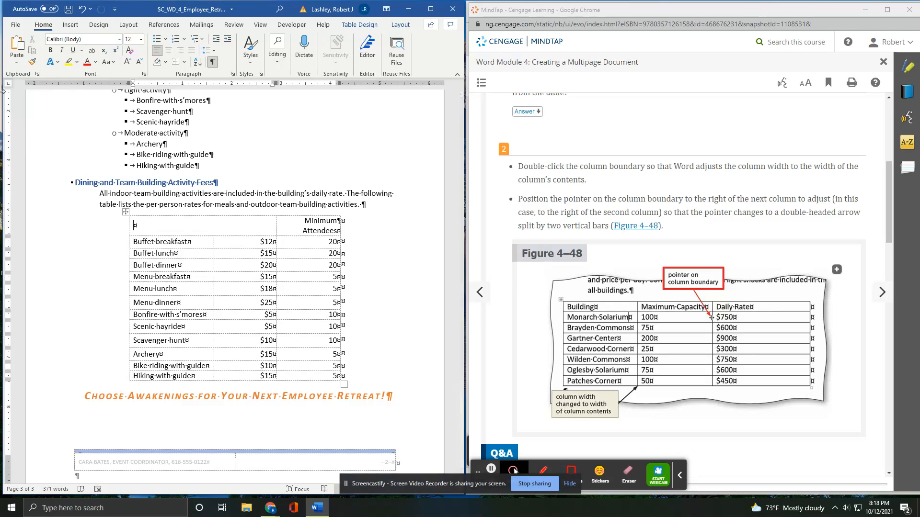
pyautogui.click(83, 9)
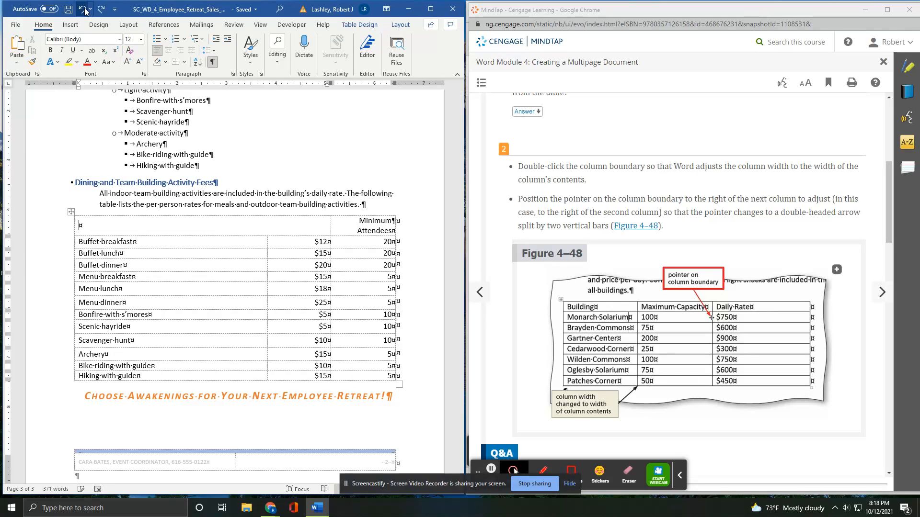
# Fit the Building column of the table under Available Buildings to the width of its contents.
pyautogui.scroll(3, 194, 303)
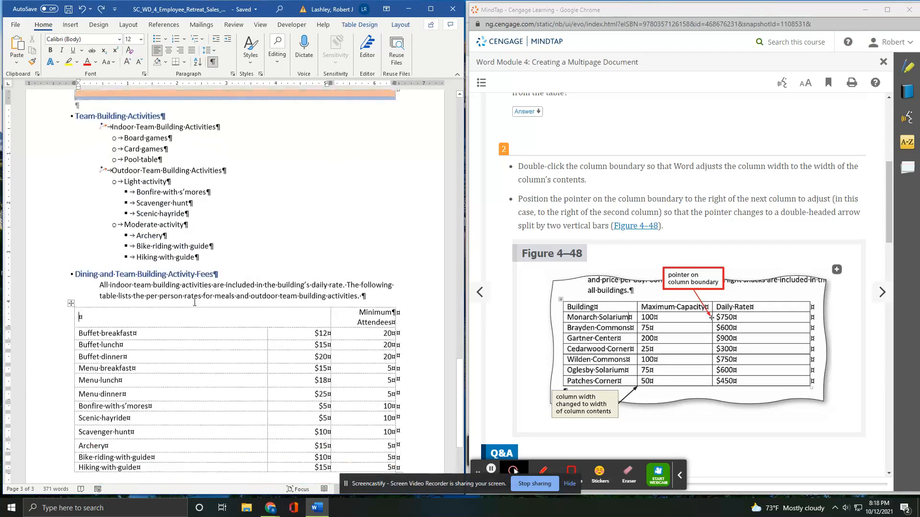
pyautogui.scroll(12, 194, 303)
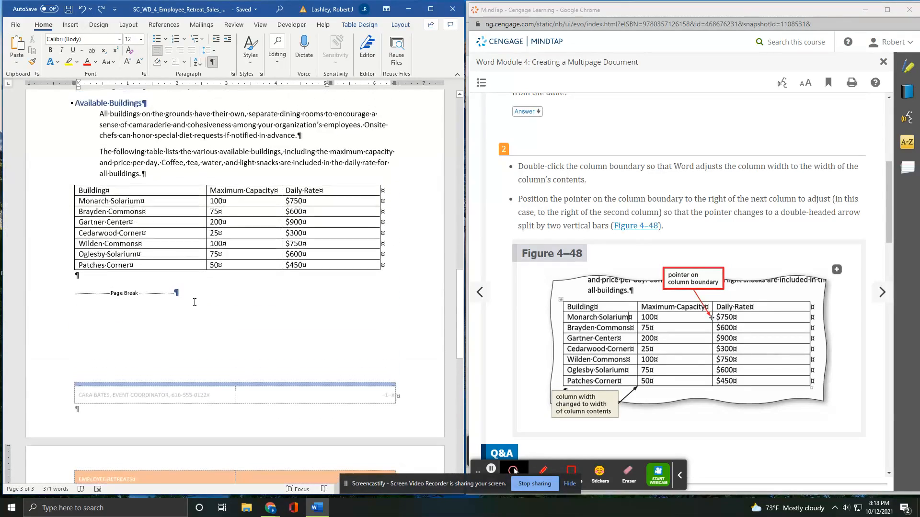
pyautogui.scroll(3, 194, 303)
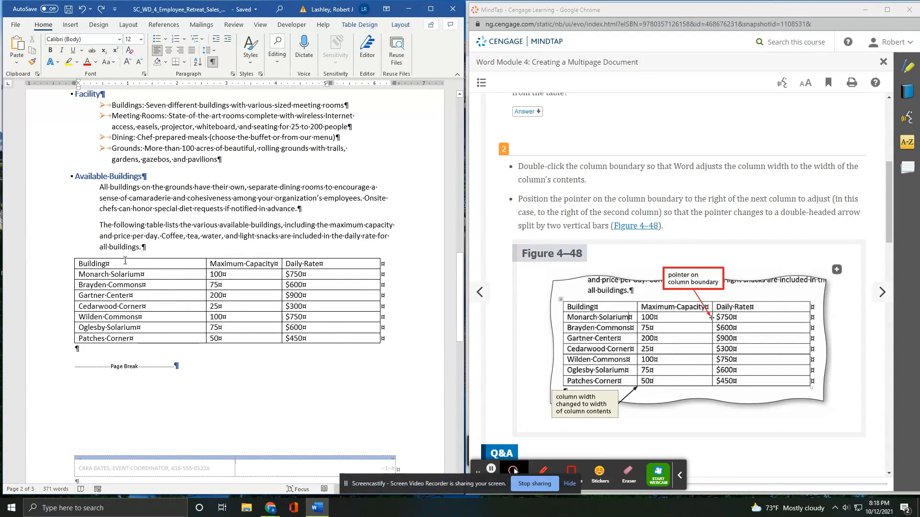
pyautogui.click(125, 261)
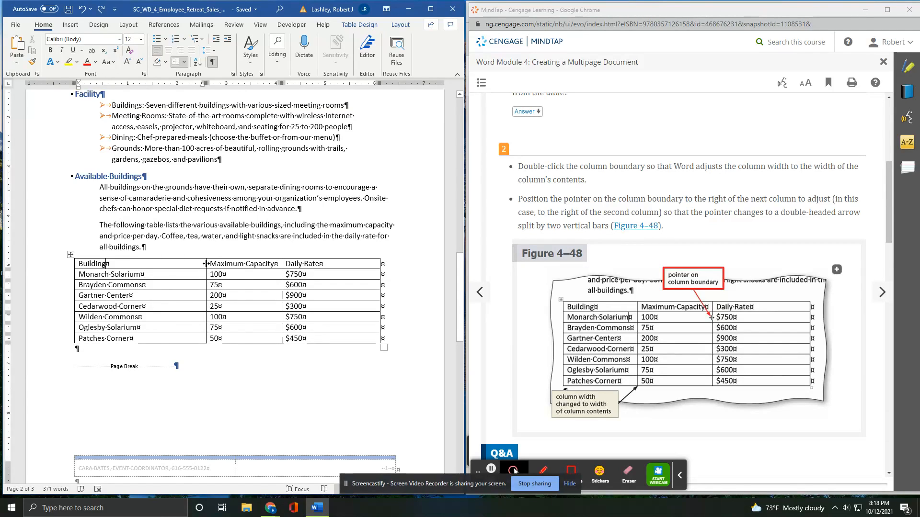
pyautogui.doubleClick(205, 264)
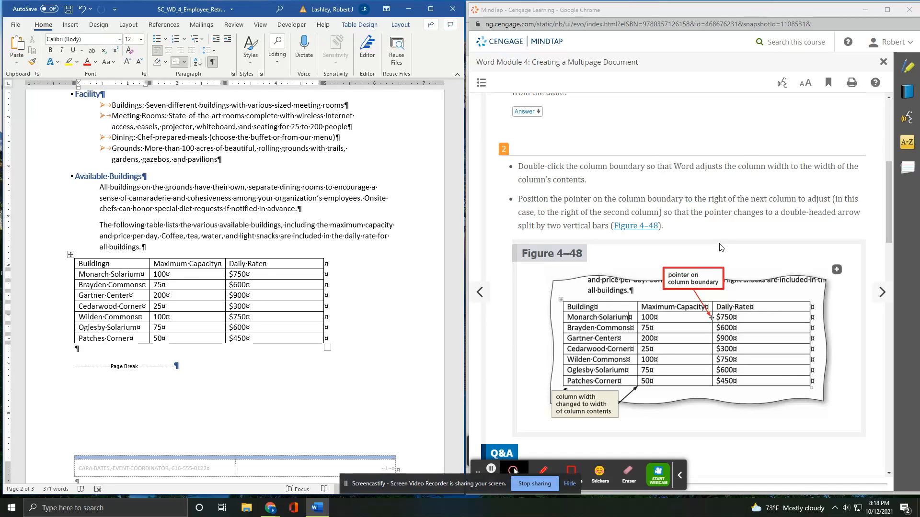
# Narrow the Maximum Capacity column of the available buildings table so that its heading wraps onto two lines.
pyautogui.scroll(-7, 721, 247)
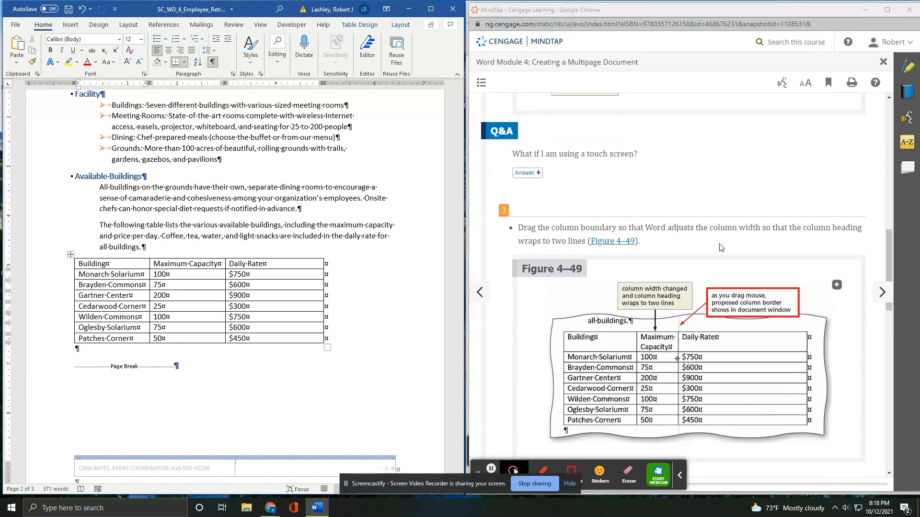
pyautogui.scroll(-1, 721, 247)
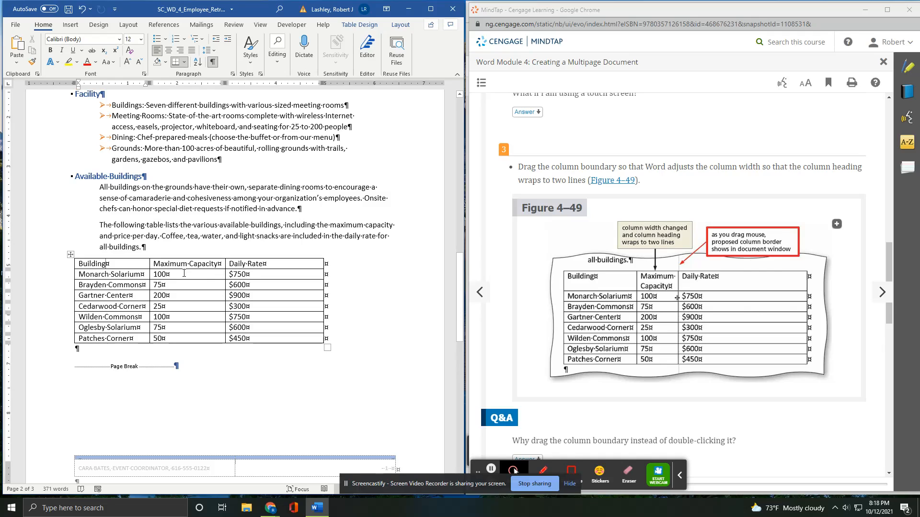
pyautogui.moveTo(226, 277); pyautogui.dragTo(195, 278)
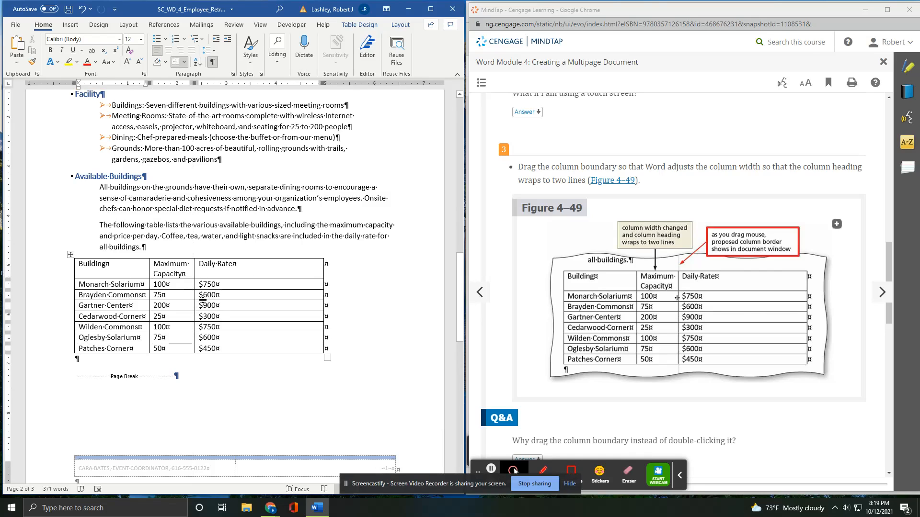
# Review the remaining column width instructions and display the layout settings for the available buildings table.
pyautogui.scroll(-3, 630, 323)
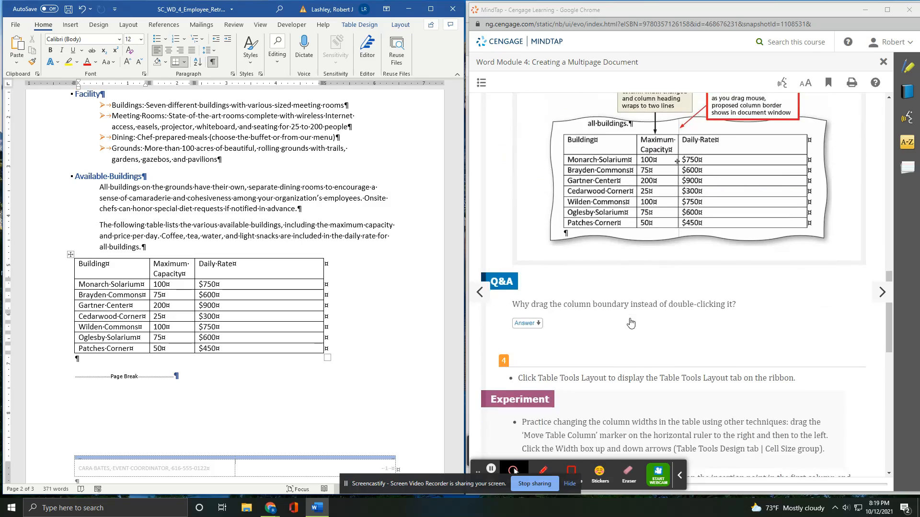
pyautogui.scroll(-3, 630, 324)
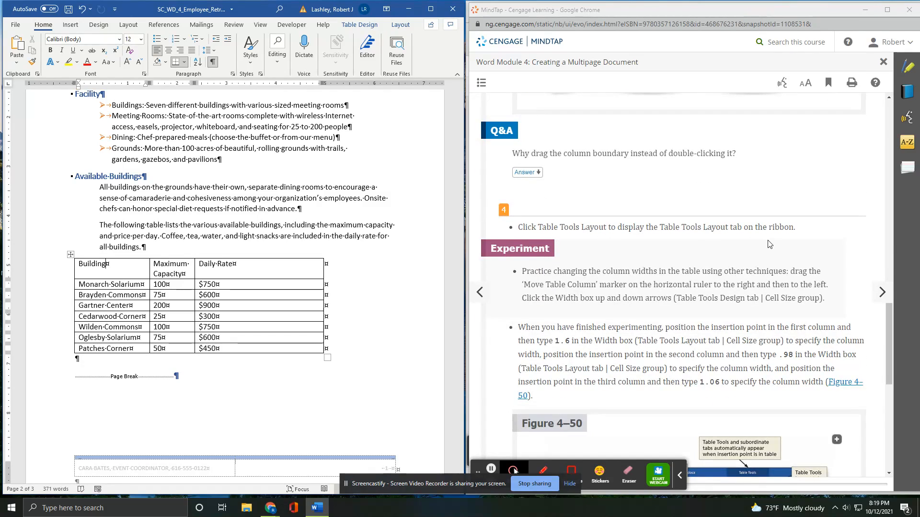
pyautogui.scroll(-6, 768, 244)
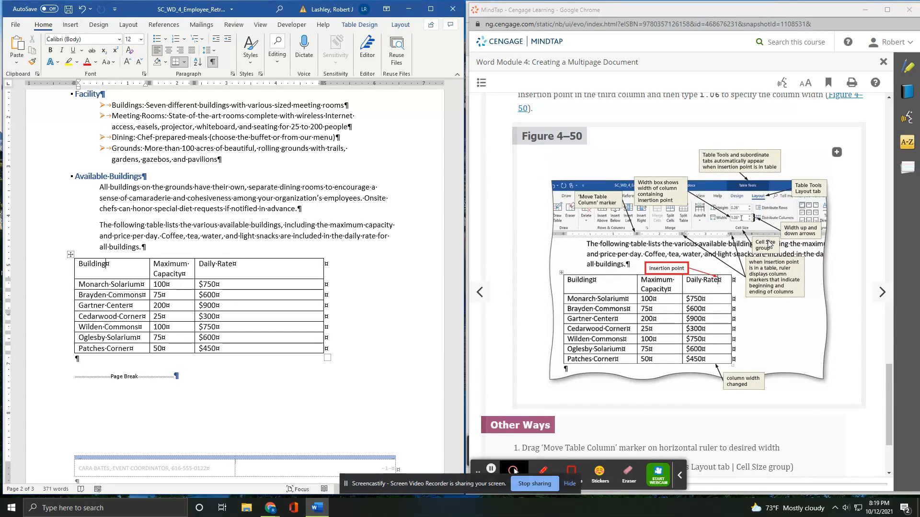
pyautogui.click(399, 25)
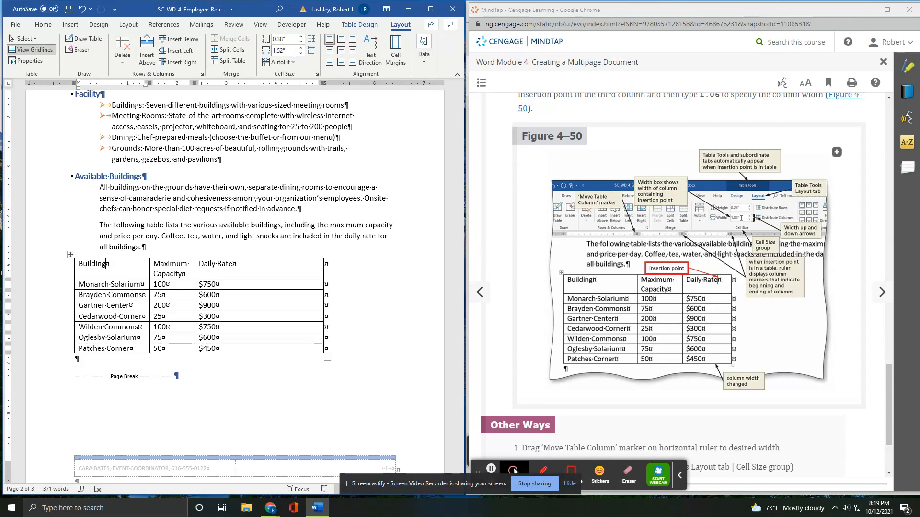
# Following the textbook's row height section, set all rows below the heading row of the available buildings table to 0.3" high and deselect them.
pyautogui.scroll(-3, 862, 309)
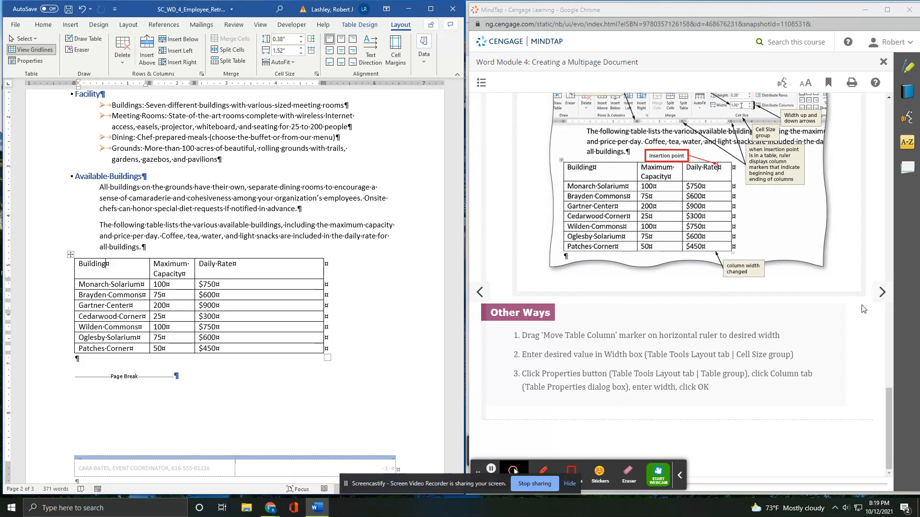
pyautogui.click(882, 293)
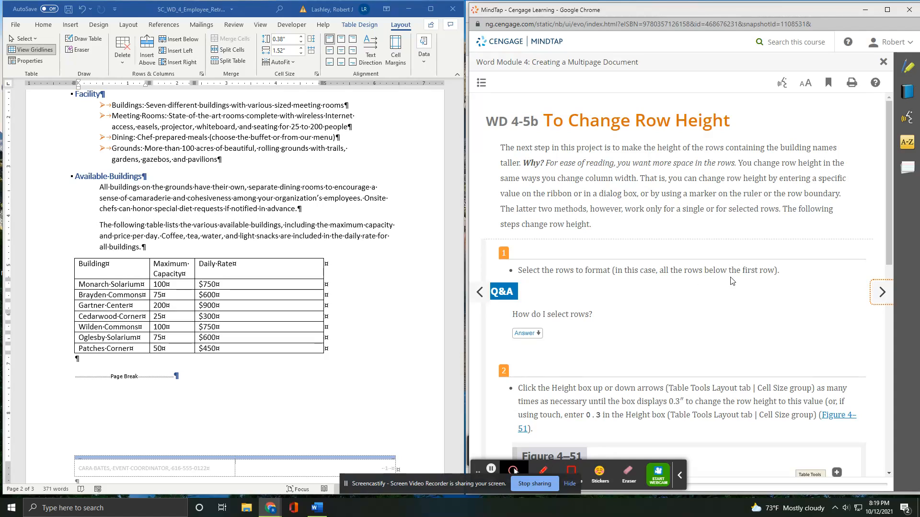
pyautogui.click(58, 288)
pyautogui.moveTo(55, 287); pyautogui.dragTo(58, 351)
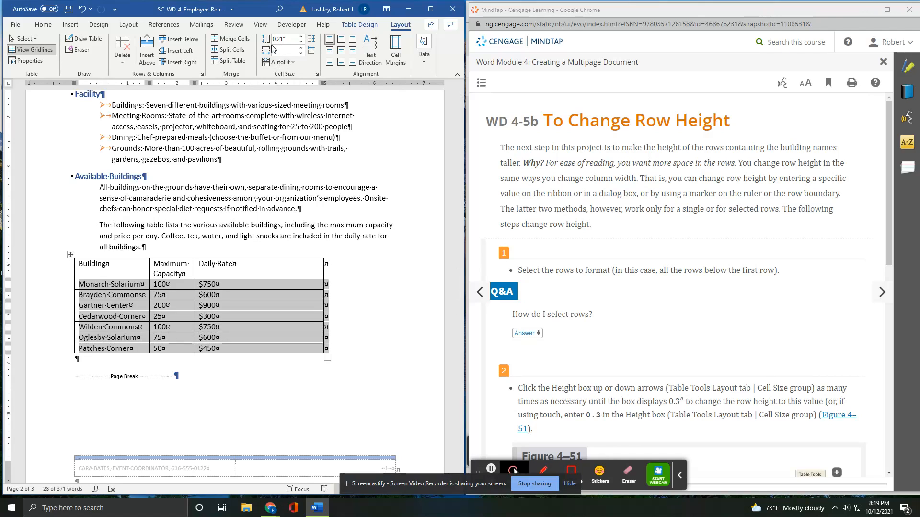
pyautogui.scroll(-2, 673, 373)
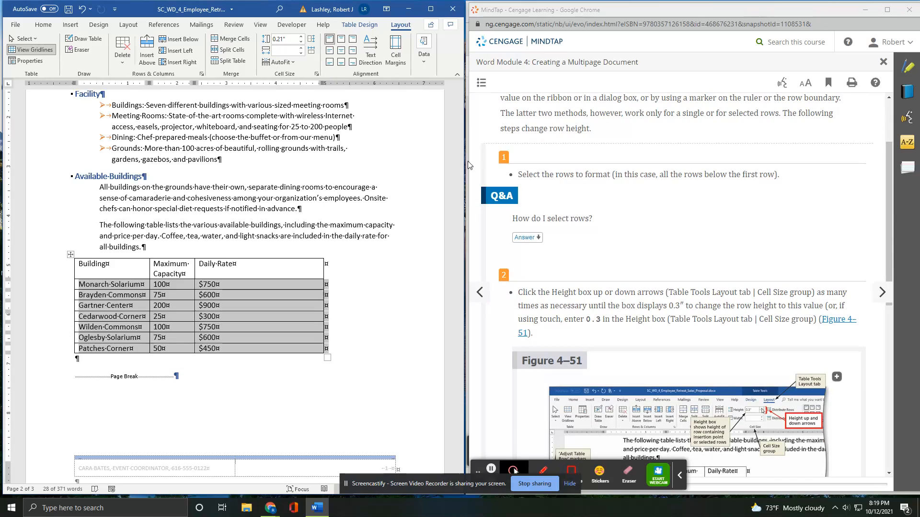
pyautogui.click(300, 37)
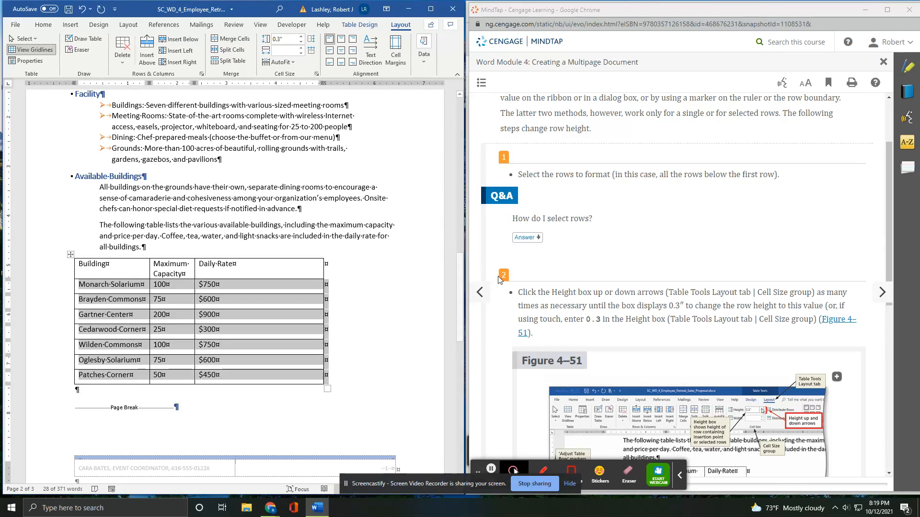
pyautogui.scroll(-10, 710, 329)
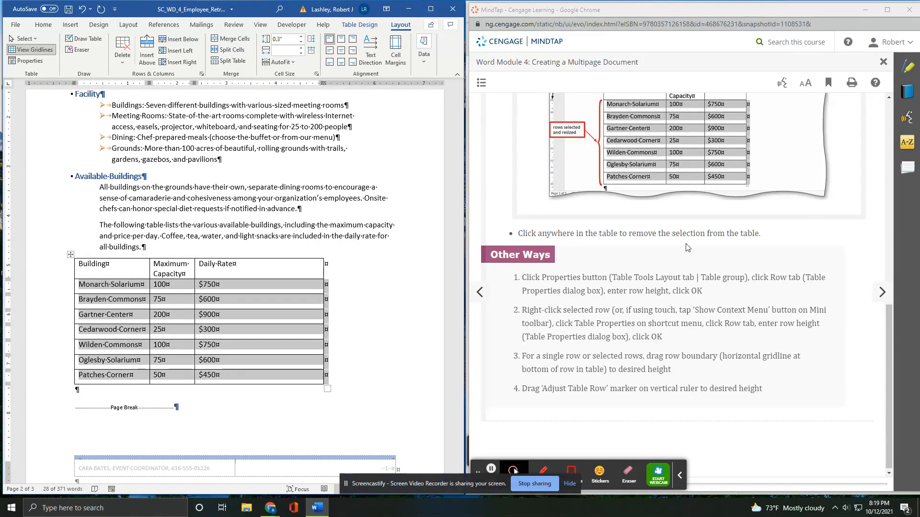
pyautogui.click(247, 291)
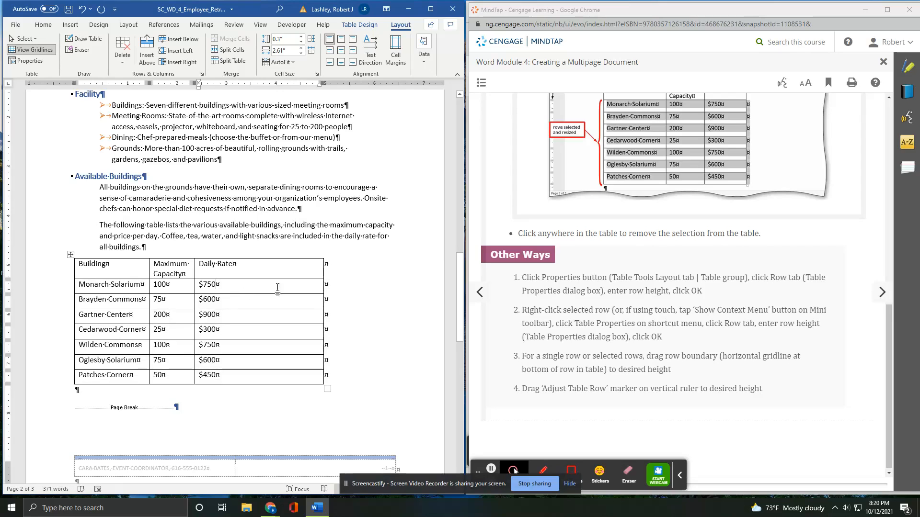
# Look over the textbook section on applying a table style and return to the preceding section.
pyautogui.click(880, 293)
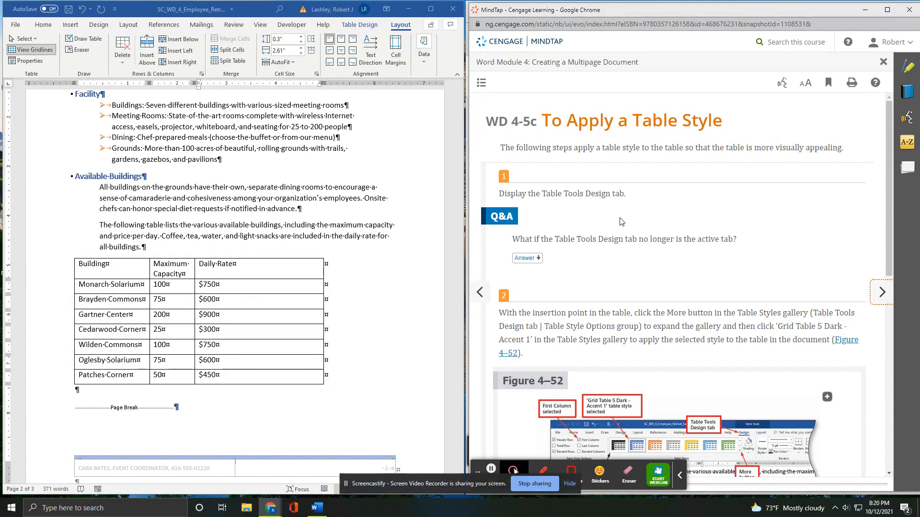
pyautogui.scroll(-3, 622, 223)
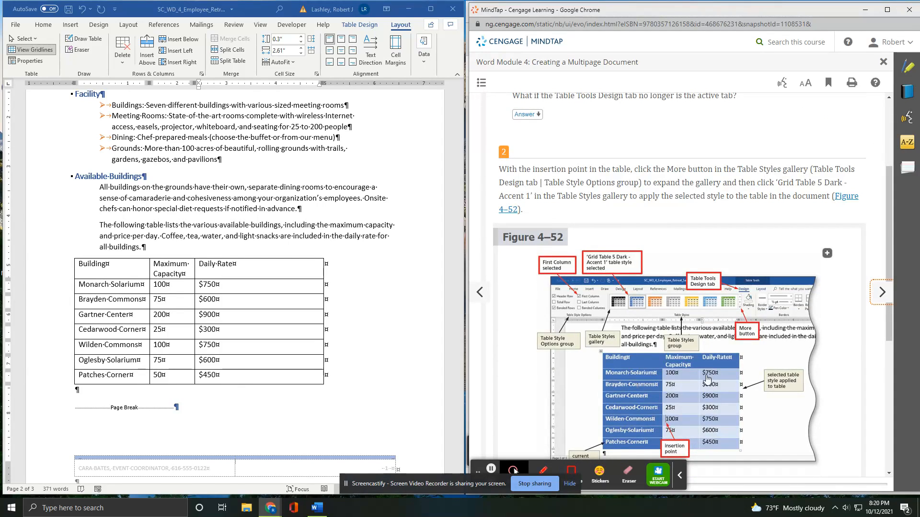
pyautogui.scroll(3, 680, 365)
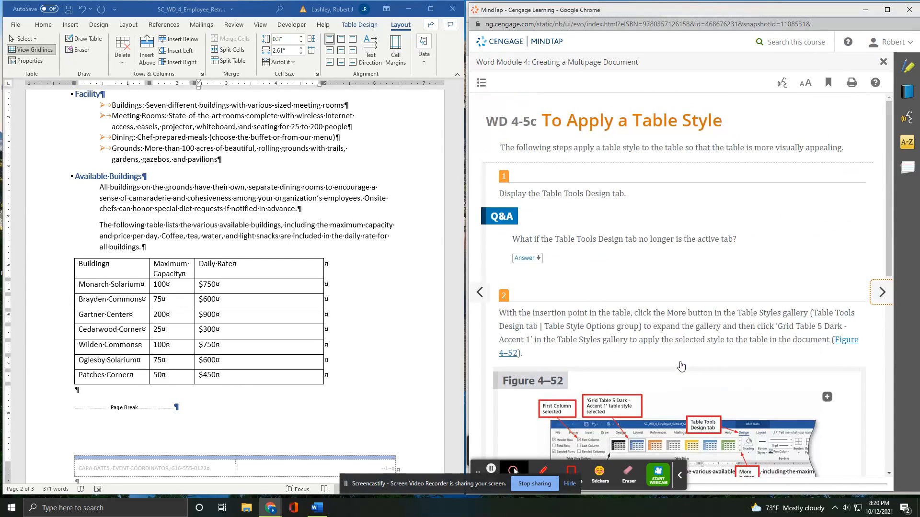
pyautogui.click(481, 293)
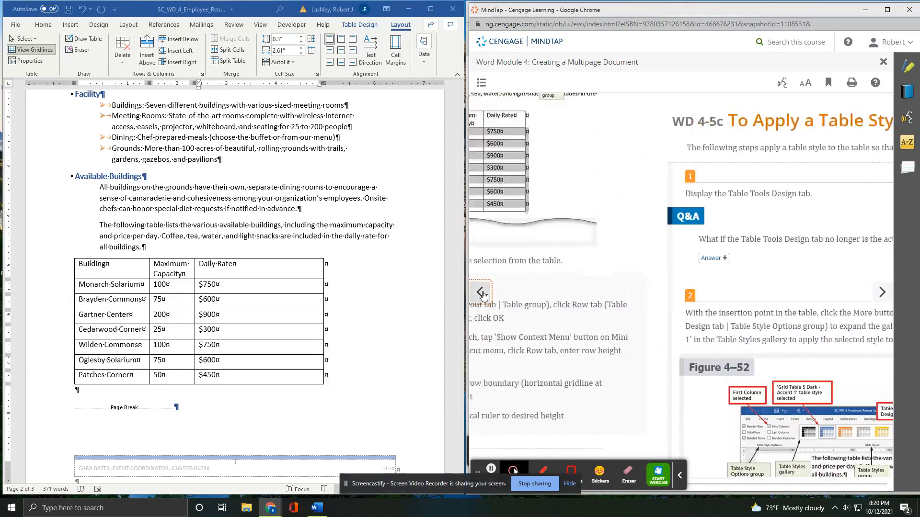
# Recheck the textbook's row height section and return to the section on changing column width.
pyautogui.scroll(-4, 545, 296)
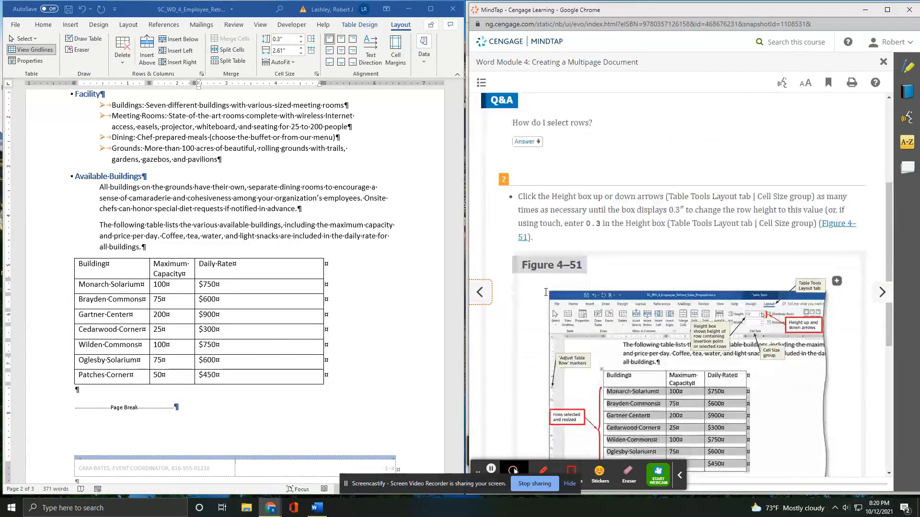
pyautogui.scroll(-6, 546, 295)
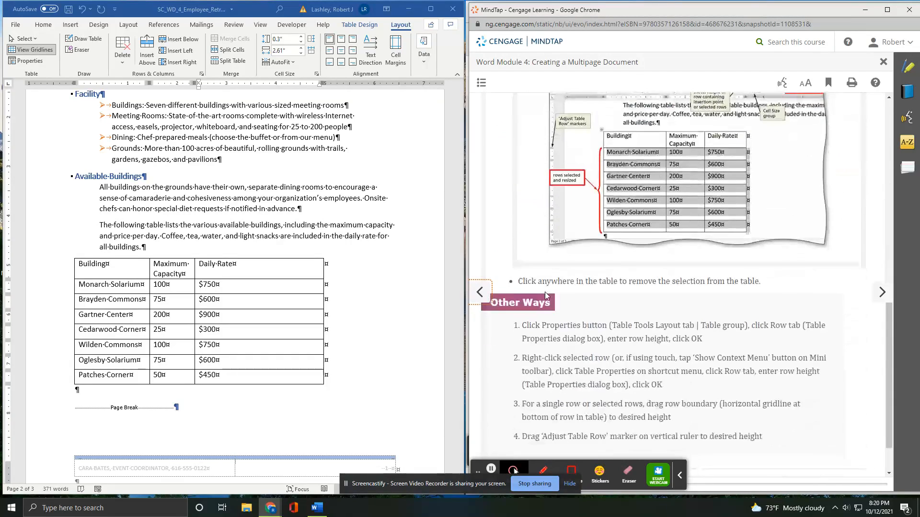
pyautogui.scroll(8, 545, 296)
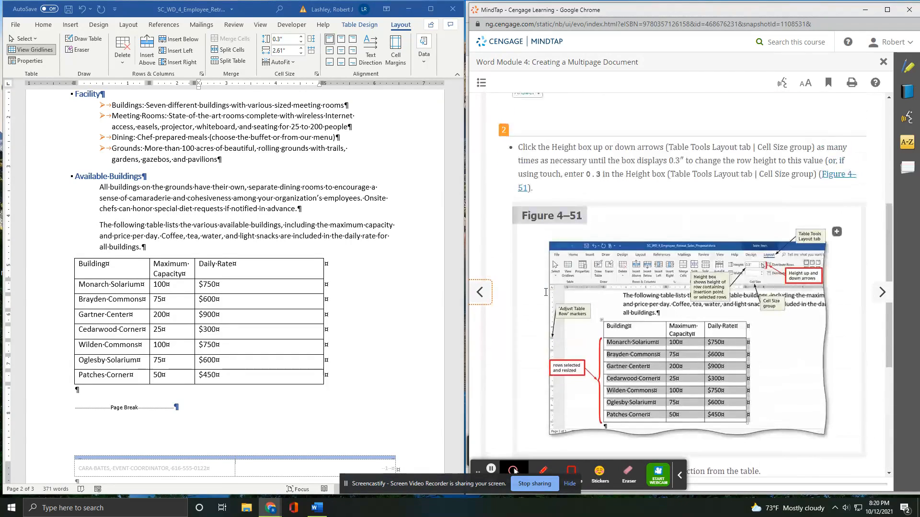
pyautogui.scroll(1, 545, 295)
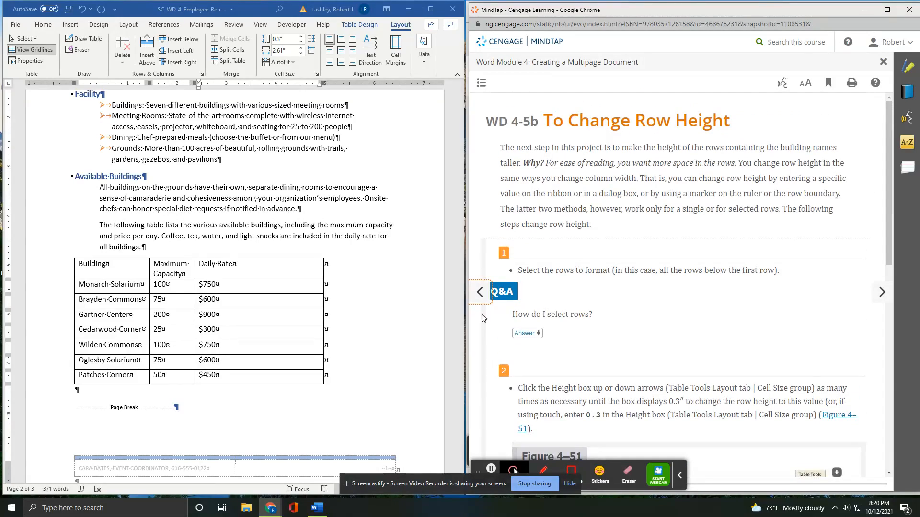
pyautogui.click(481, 296)
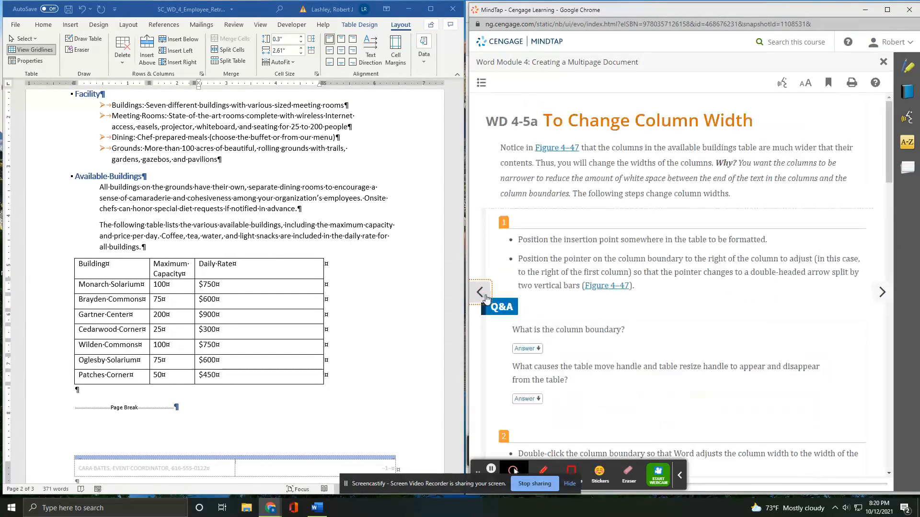
# Reread the column width instructions and figures to find the exact widths required for the three table columns.
pyautogui.scroll(-5, 668, 308)
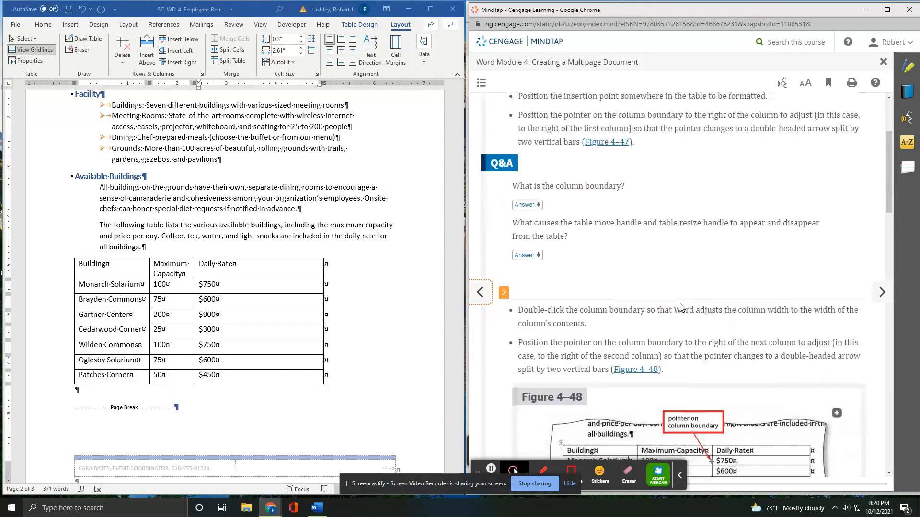
pyautogui.scroll(-5, 682, 308)
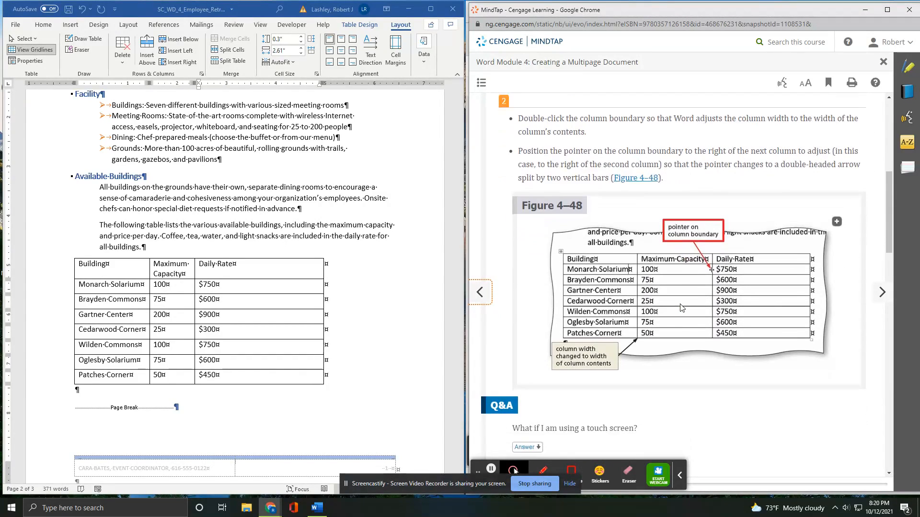
pyautogui.scroll(-4, 682, 307)
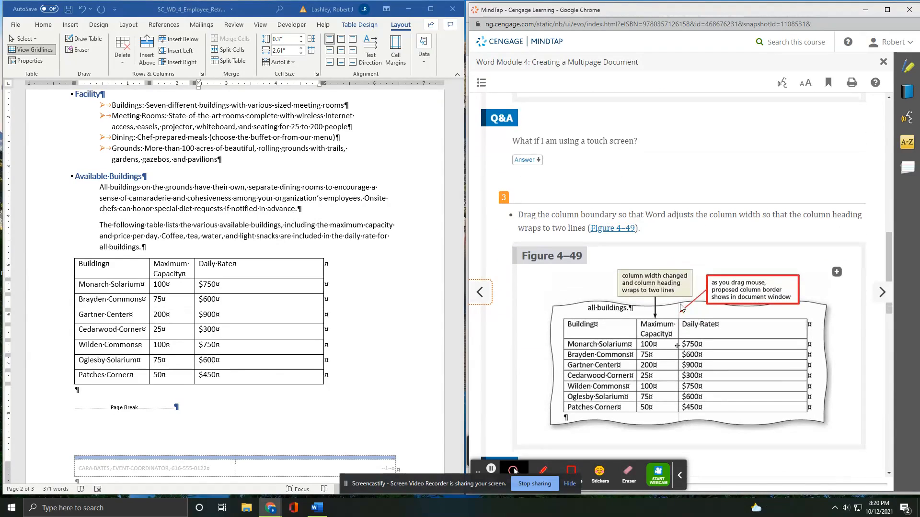
pyautogui.scroll(-3, 682, 307)
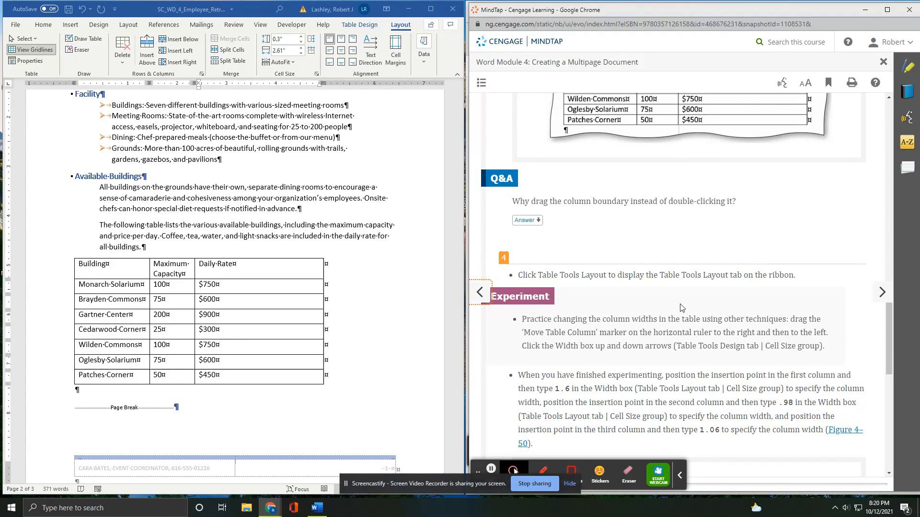
pyautogui.scroll(-5, 682, 308)
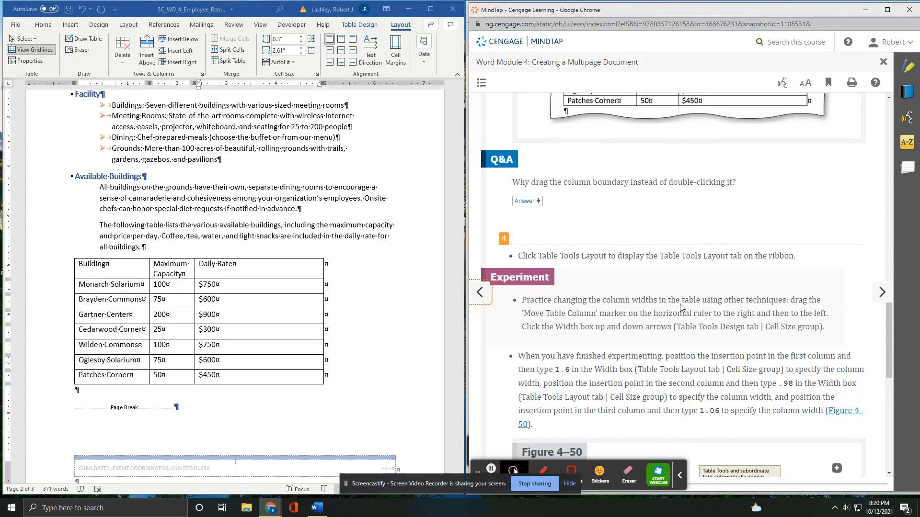
pyautogui.scroll(-3, 682, 308)
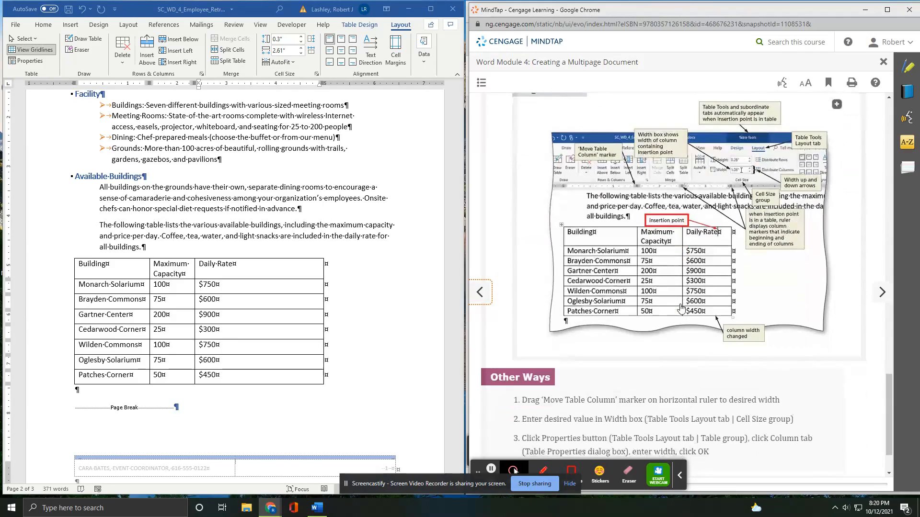
pyautogui.scroll(-1, 682, 308)
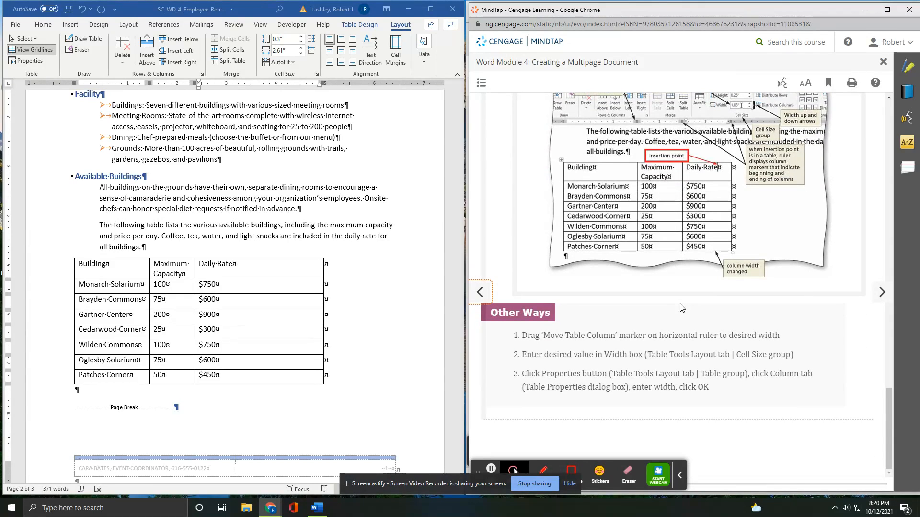
pyautogui.scroll(6, 682, 307)
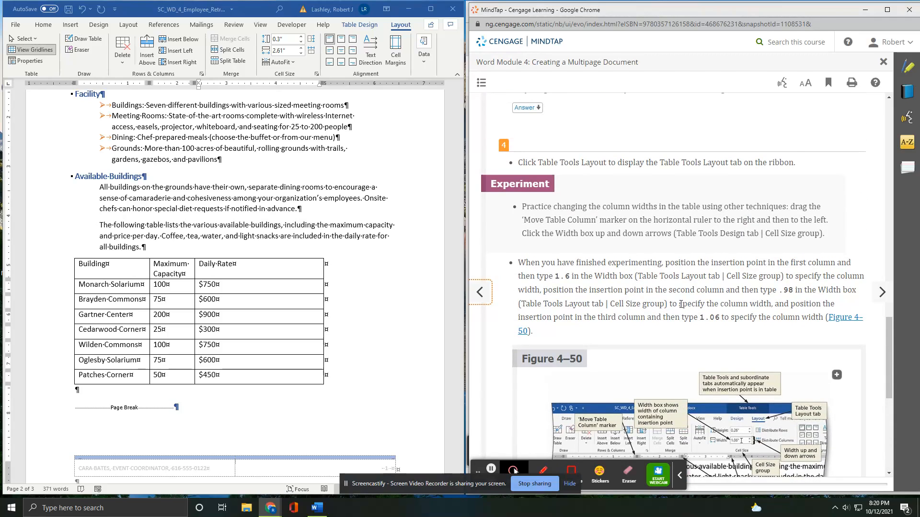
pyautogui.scroll(6, 681, 305)
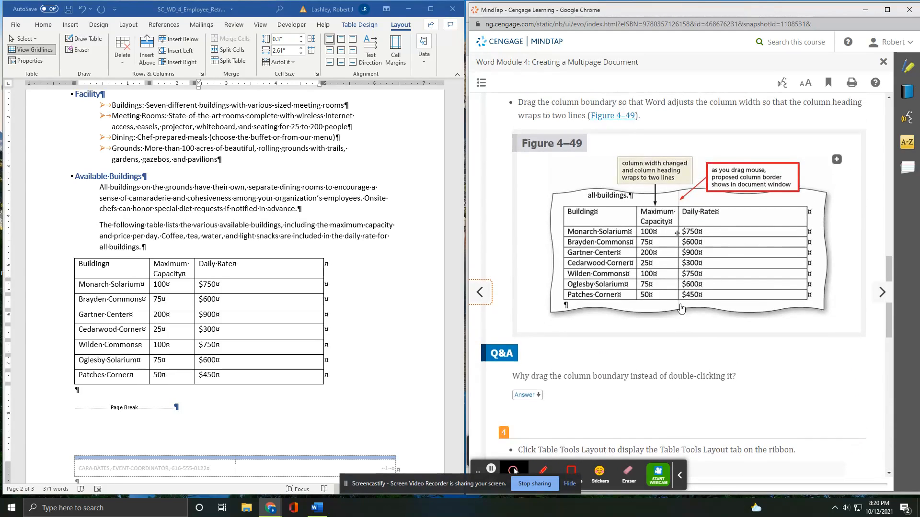
pyautogui.scroll(3, 682, 308)
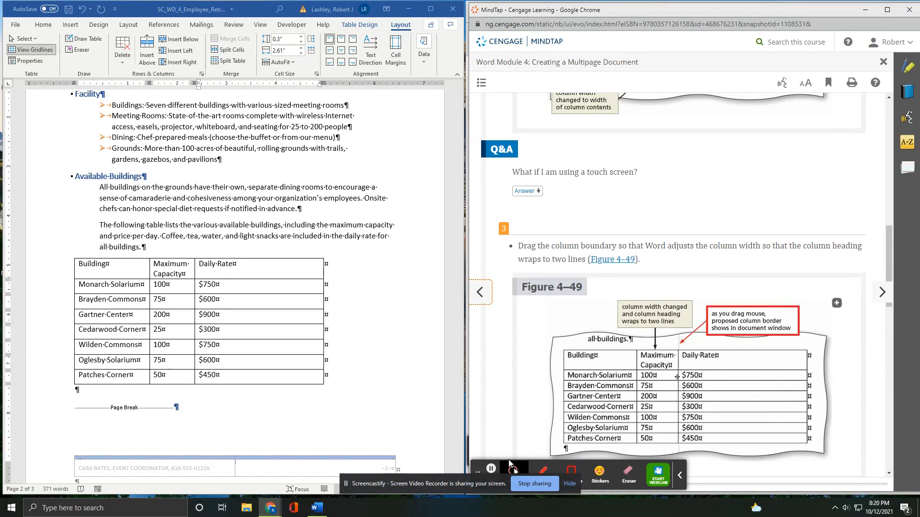
pyautogui.scroll(-9, 510, 464)
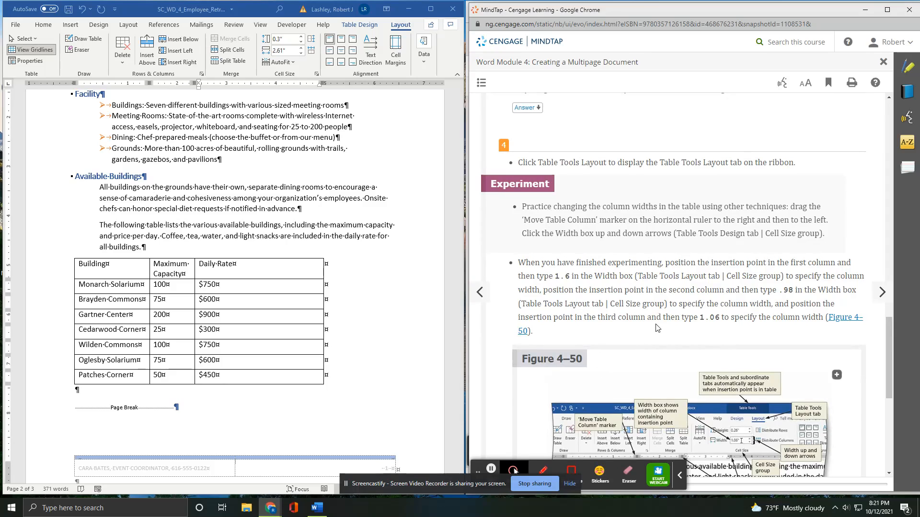
pyautogui.scroll(6, 656, 328)
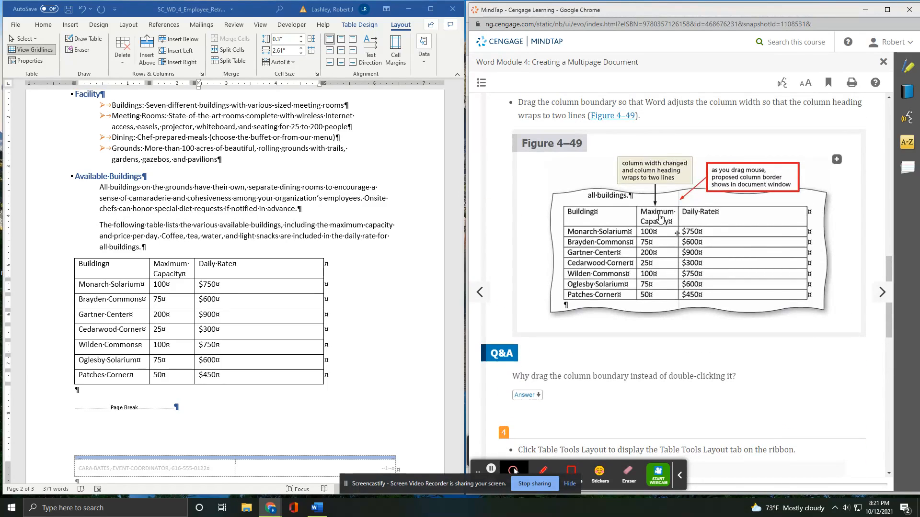
pyautogui.scroll(-3, 658, 294)
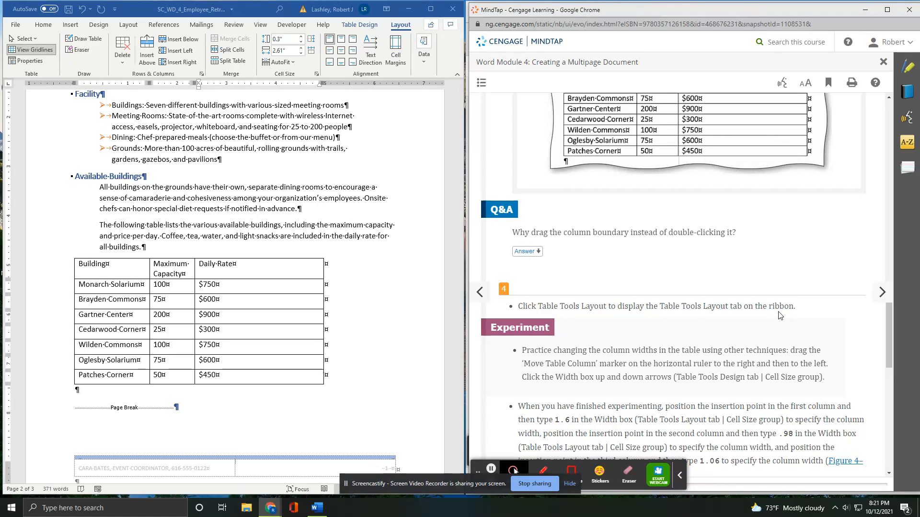
pyautogui.scroll(-1, 779, 315)
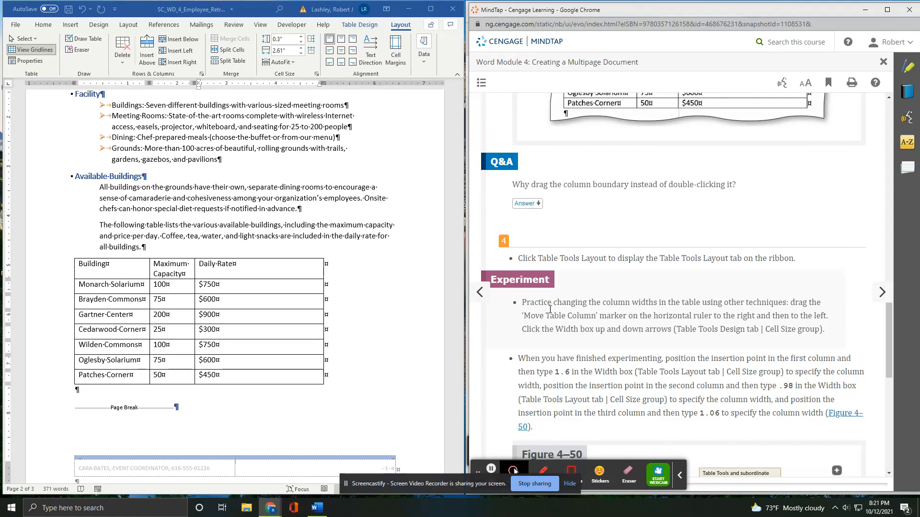
pyautogui.scroll(-2, 619, 324)
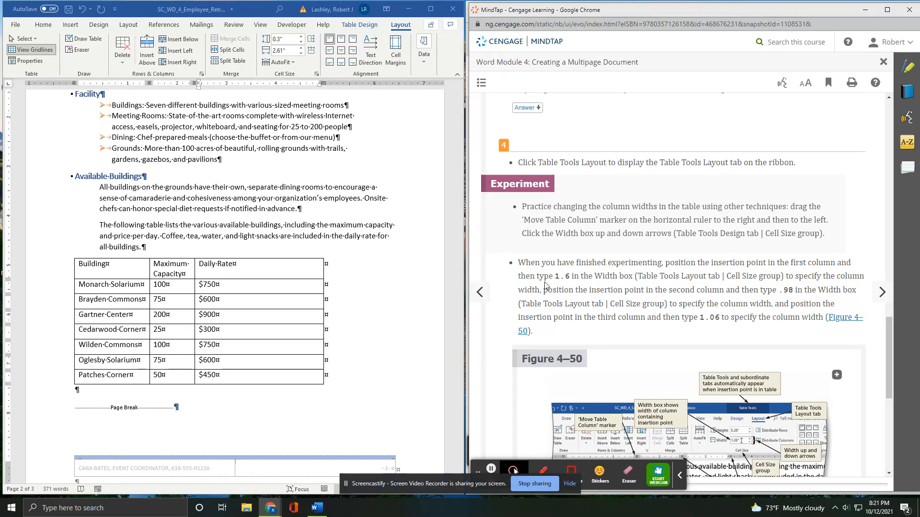
# Set the Building column of the available buildings table to a width of 1.6".
pyautogui.click(112, 261)
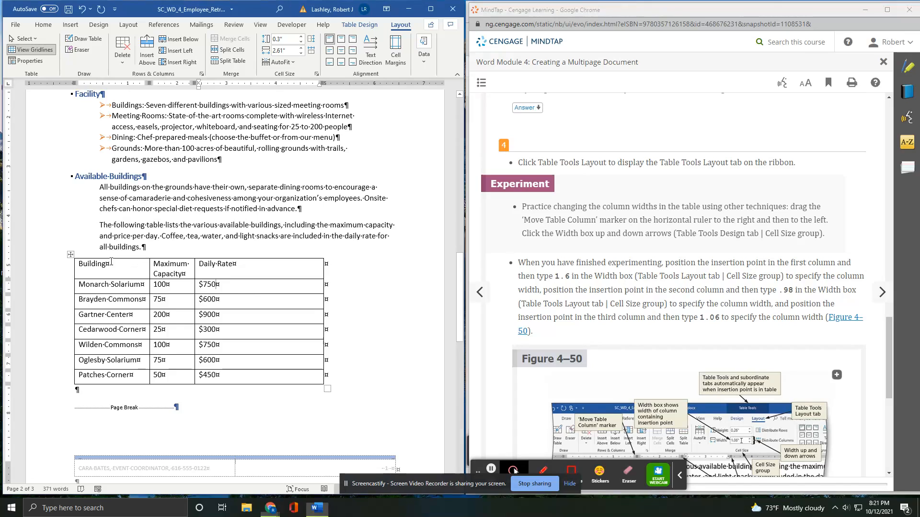
pyautogui.click(112, 257)
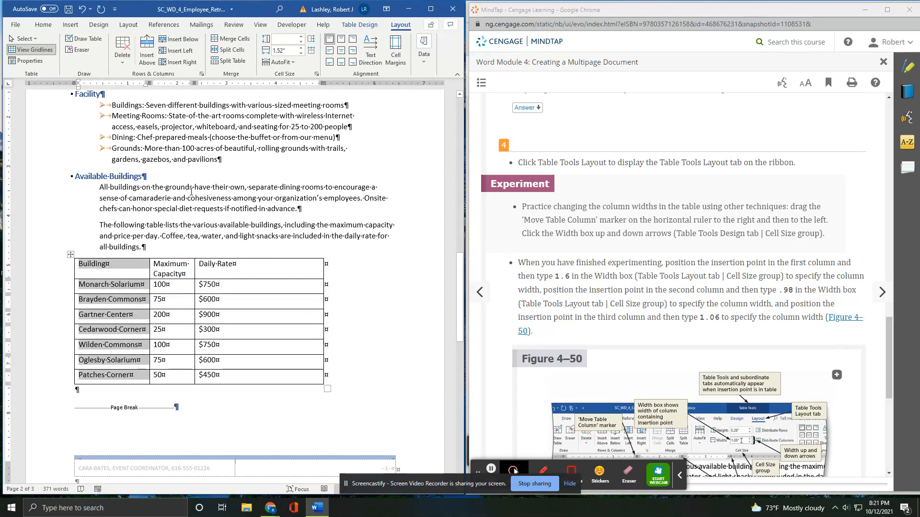
pyautogui.click(300, 49)
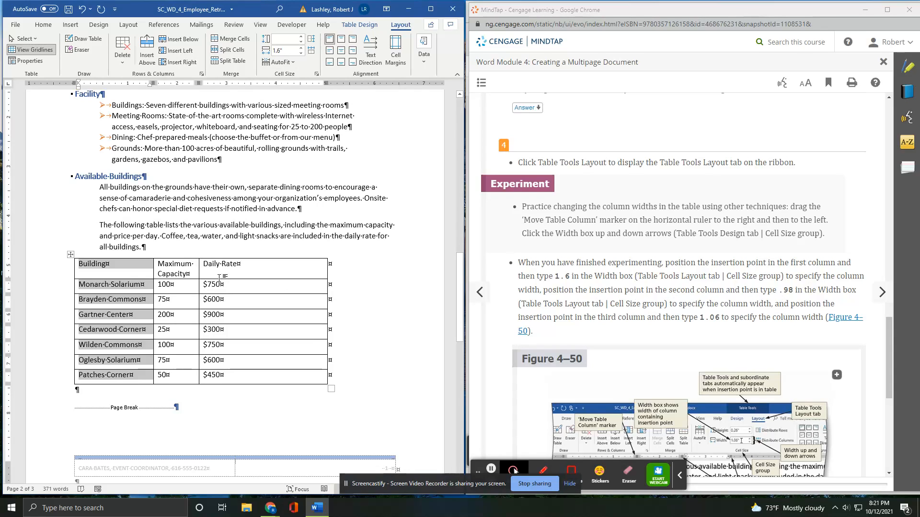
# Set the width of the table's Maximum Capacity column to .98".
pyautogui.click(186, 256)
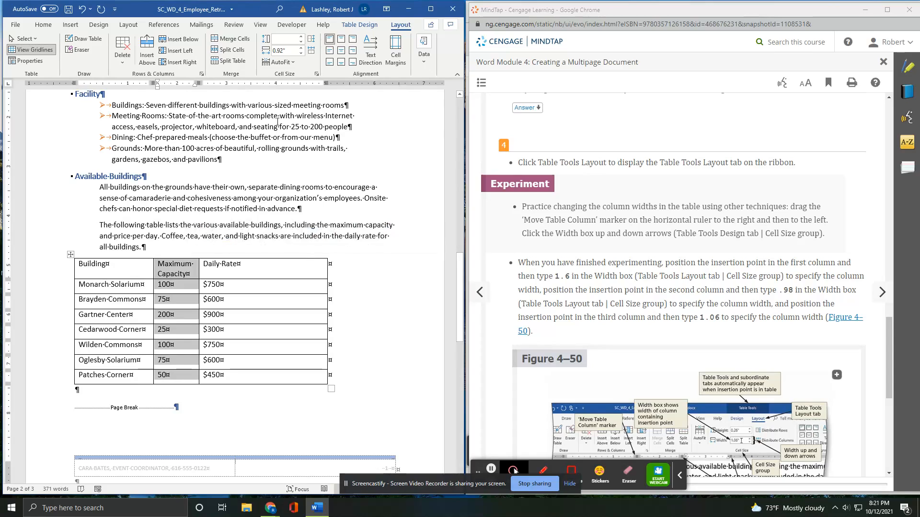
pyautogui.click(281, 50)
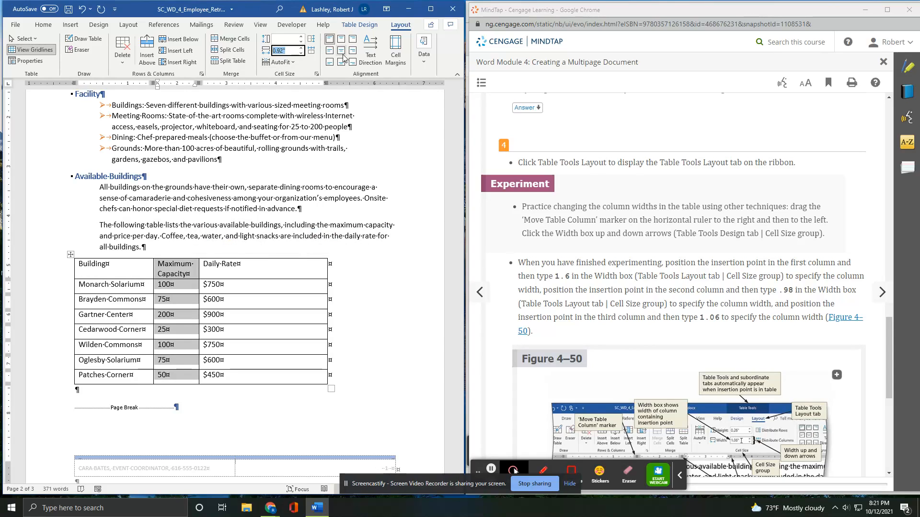
pyautogui.press('BackSpace')
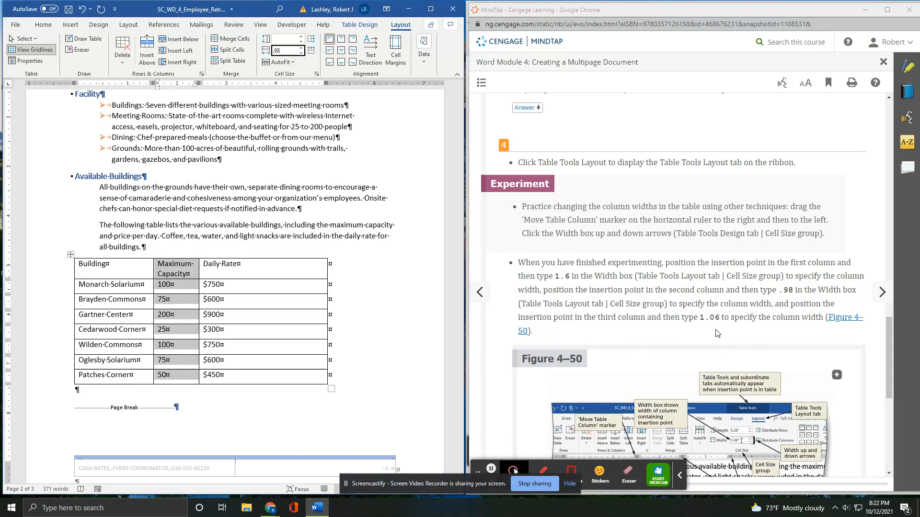
# Set the width of the table's Daily Rate column to 1.06" and deselect the column.
pyautogui.click(250, 257)
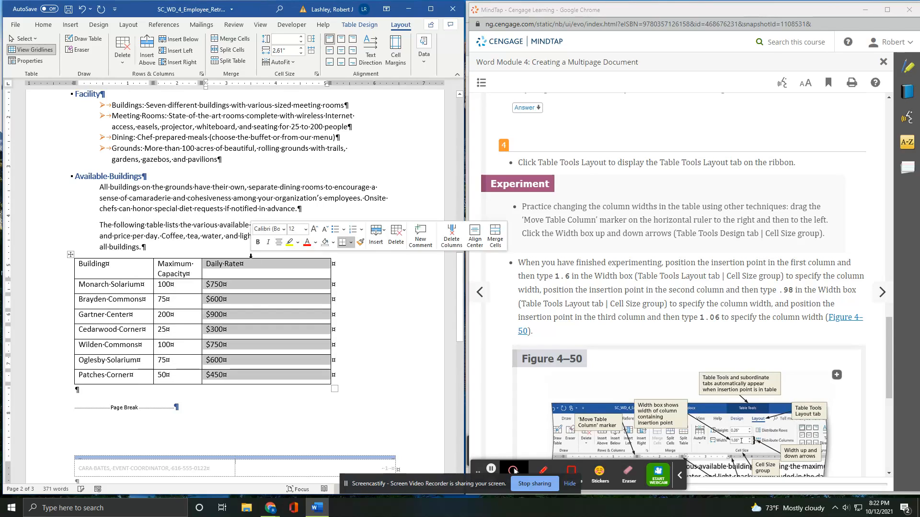
pyautogui.click(288, 49)
pyautogui.write('1.')
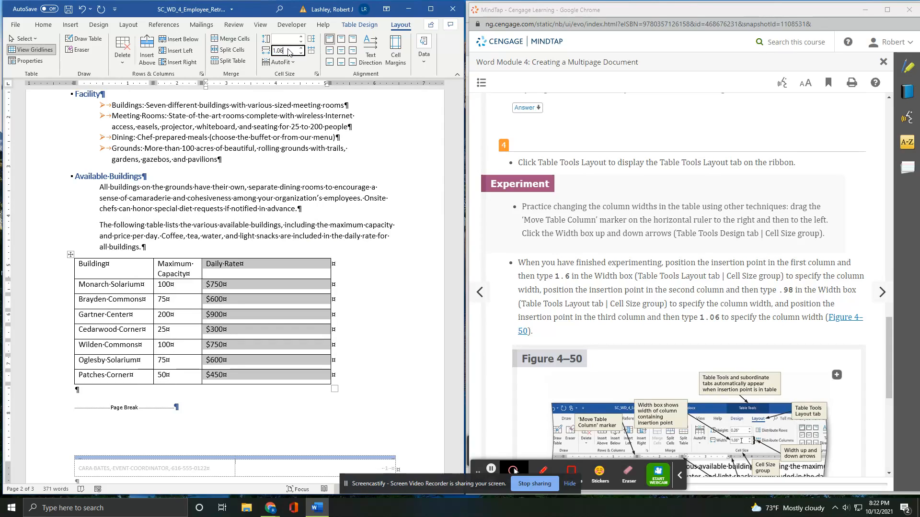
pyautogui.write('06')
pyautogui.click(276, 308)
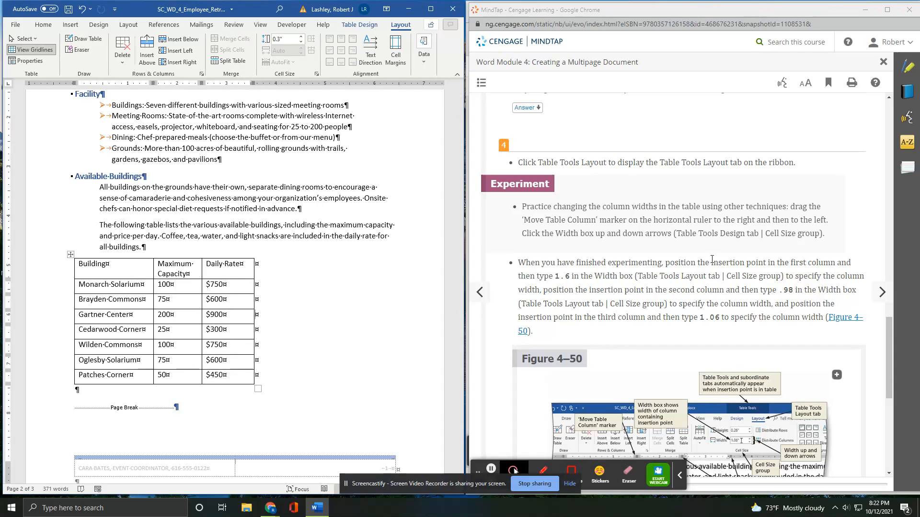
# Compare the table with the textbook's column width and row height figures, and advance to the section on applying a table style.
pyautogui.scroll(-6, 711, 259)
pyautogui.scroll(-1, 711, 260)
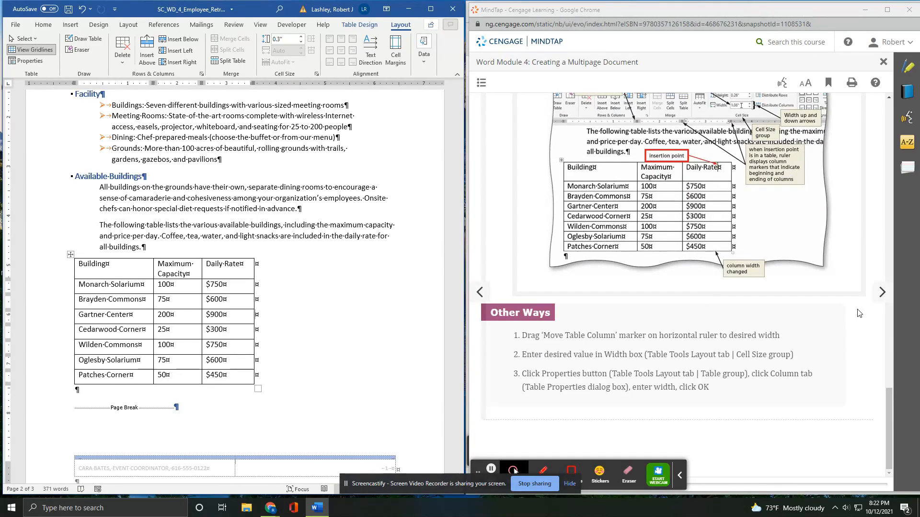
pyautogui.click(882, 292)
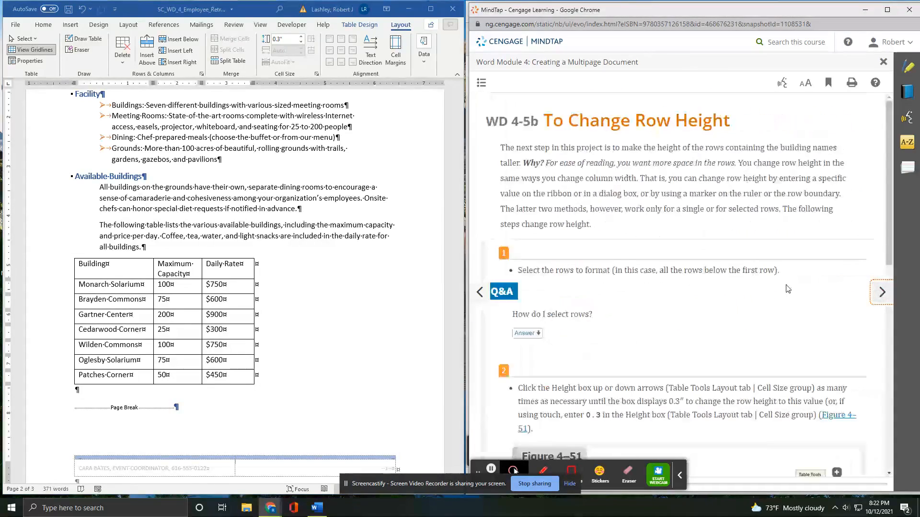
pyautogui.scroll(-3, 622, 276)
pyautogui.scroll(-2, 621, 276)
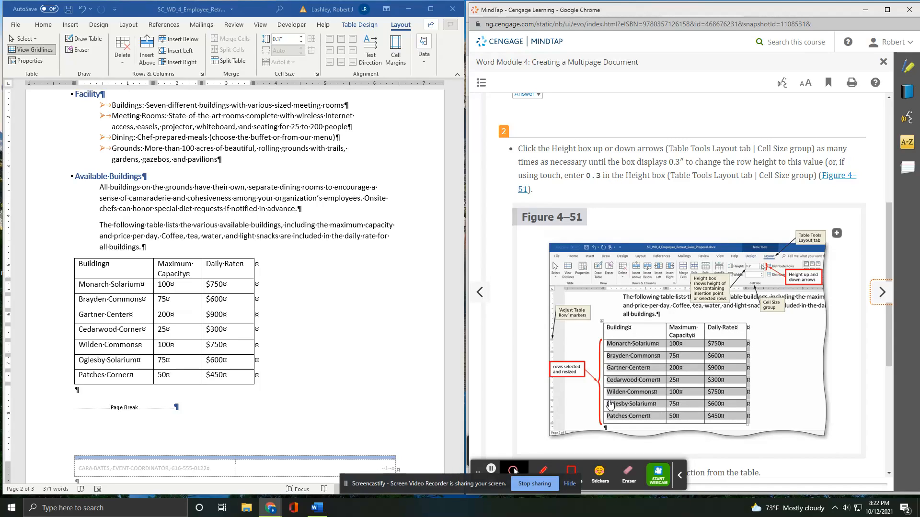
pyautogui.scroll(-2, 611, 403)
pyautogui.scroll(-2, 614, 390)
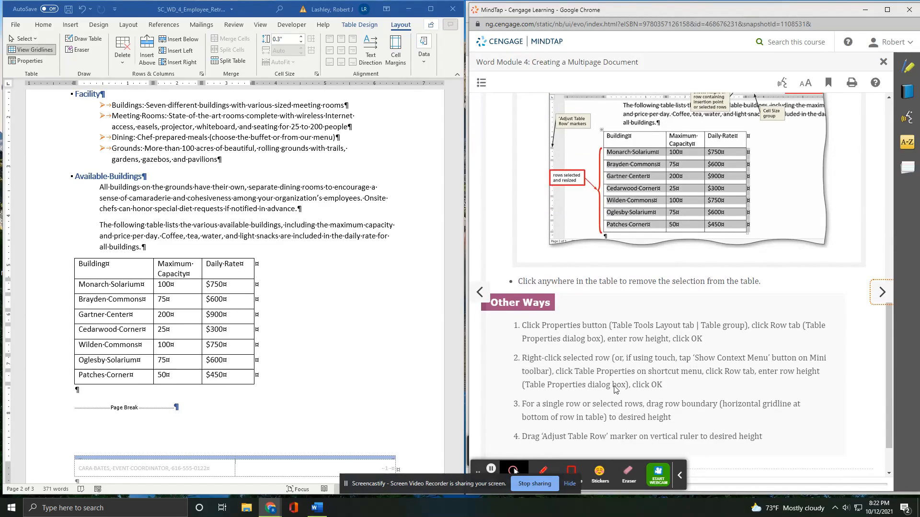
pyautogui.scroll(-1, 616, 385)
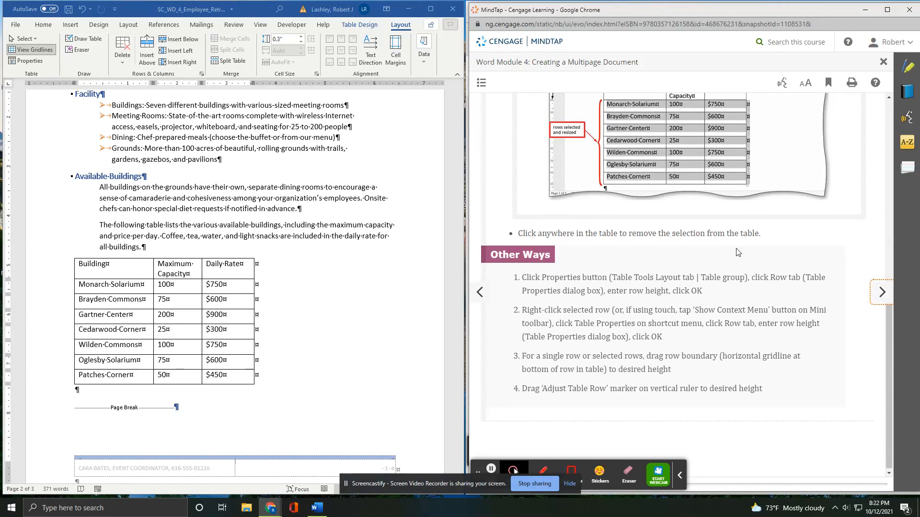
pyautogui.click(875, 301)
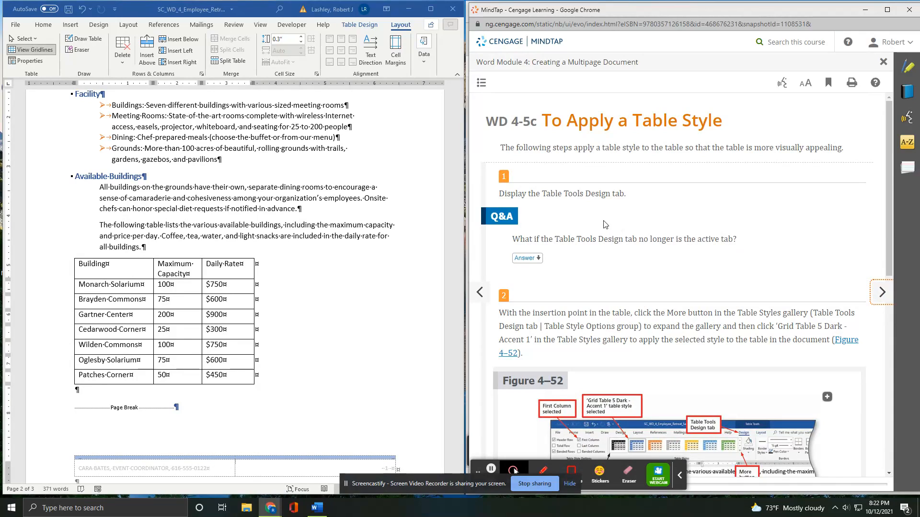
# Apply the 'Grid Table 5 Dark - Accent 1' style to the available buildings table.
pyautogui.click(363, 30)
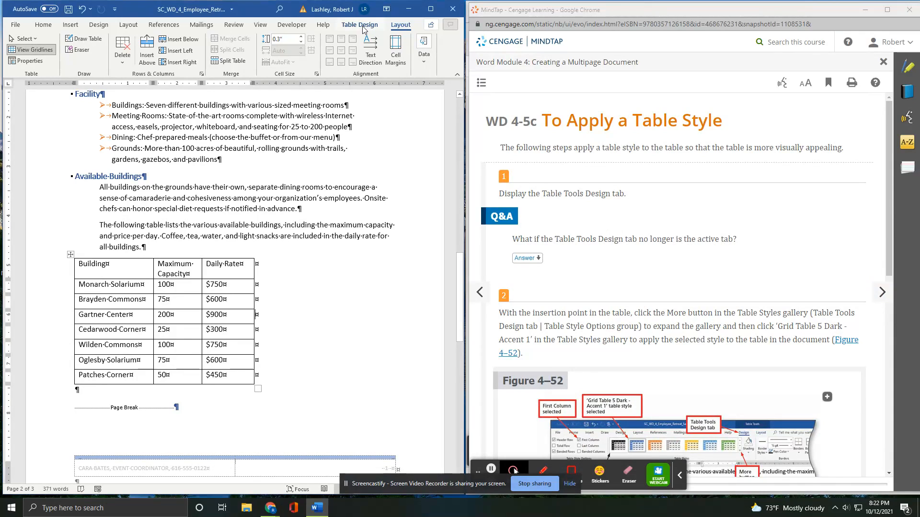
pyautogui.click(362, 27)
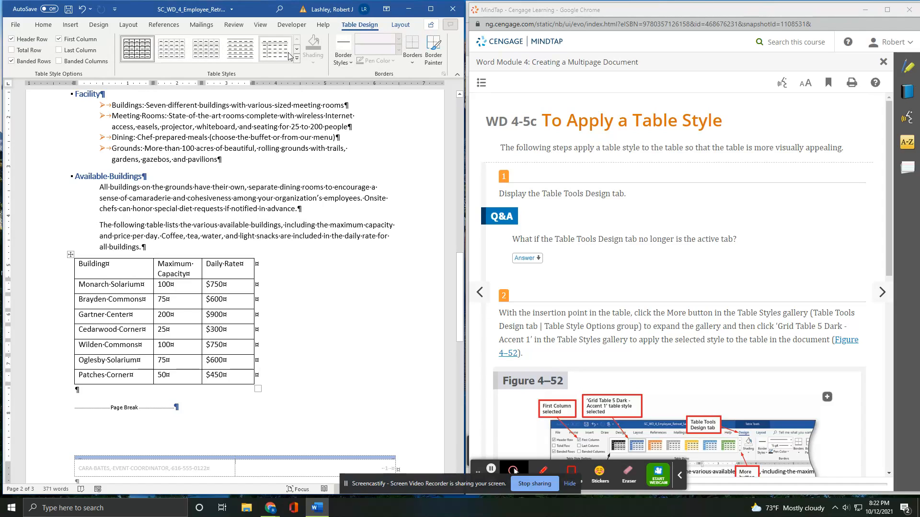
pyautogui.scroll(-4, 791, 269)
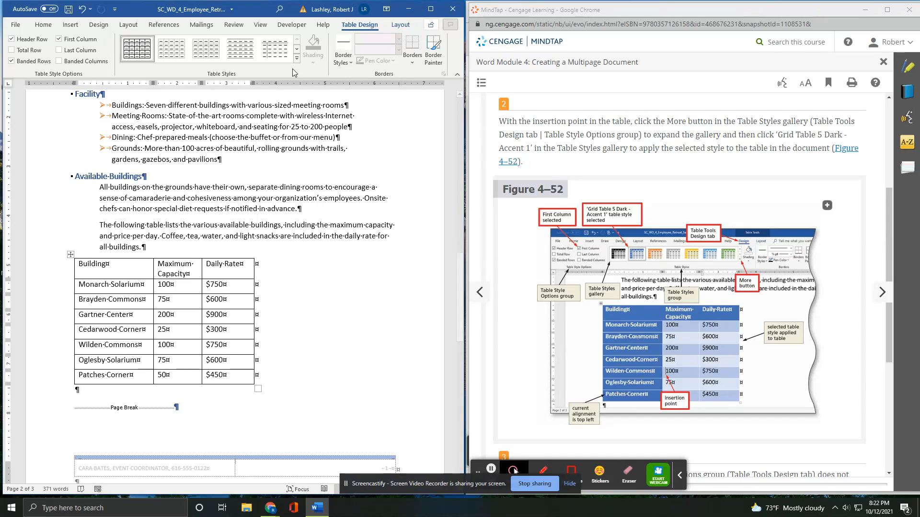
pyautogui.click(298, 59)
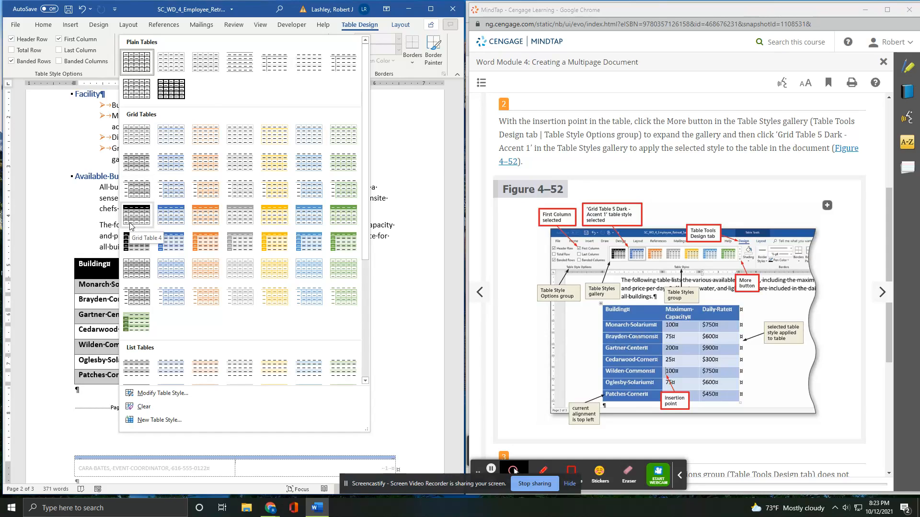
pyautogui.click(171, 241)
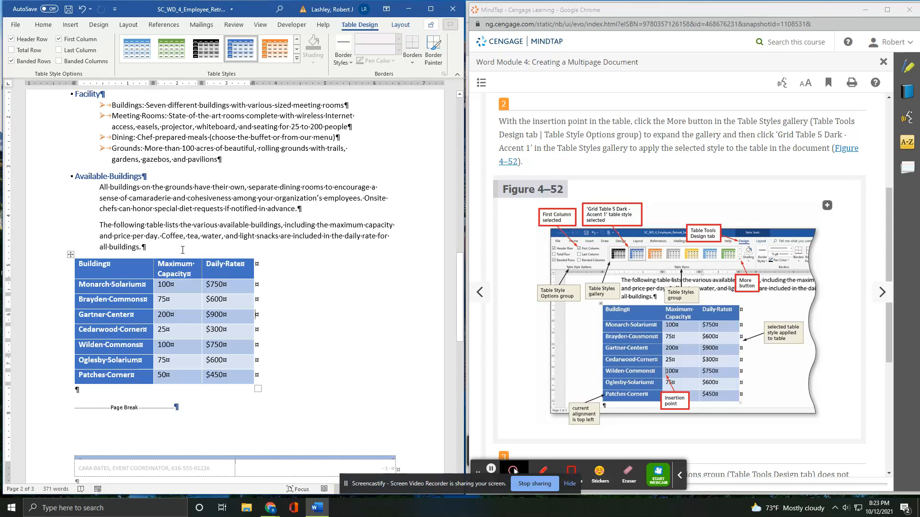
# Check the styled table and its style options against Figure 4–52, and advance to the textbook section on aligning data in cells.
pyautogui.scroll(-2, 694, 254)
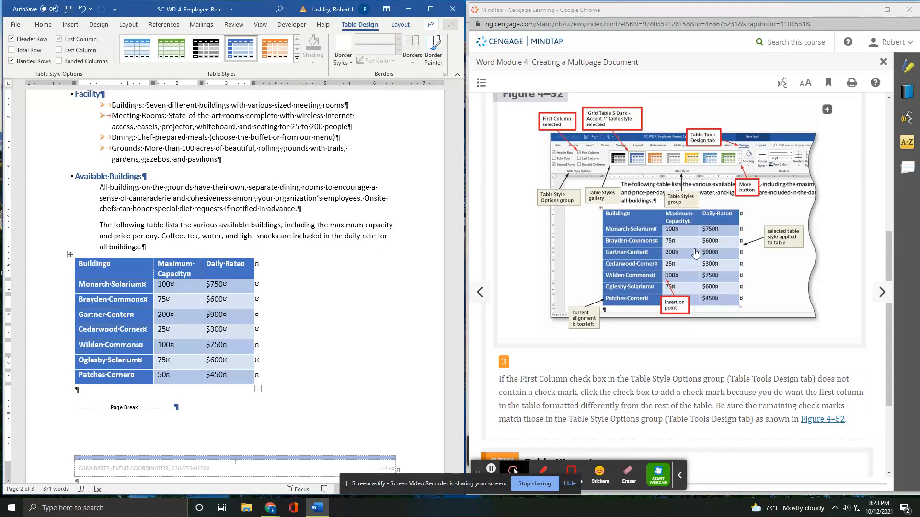
pyautogui.scroll(-2, 695, 254)
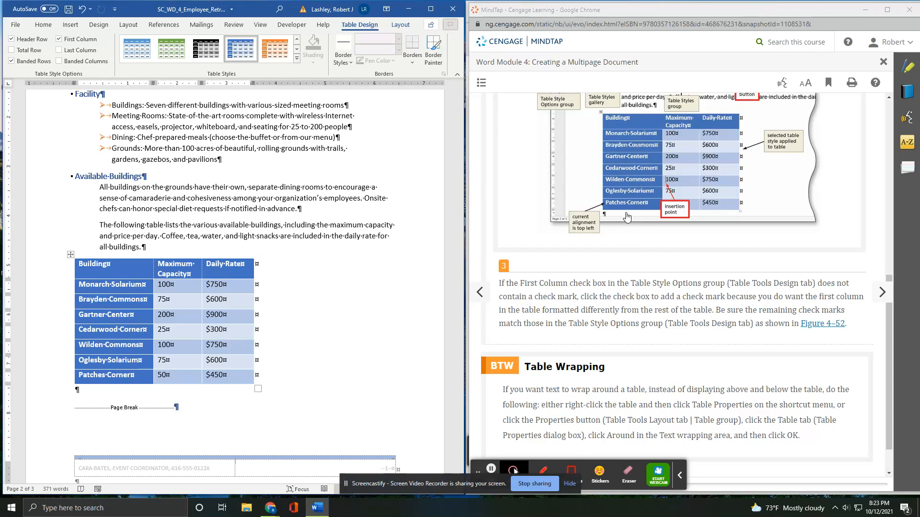
pyautogui.scroll(-1, 637, 220)
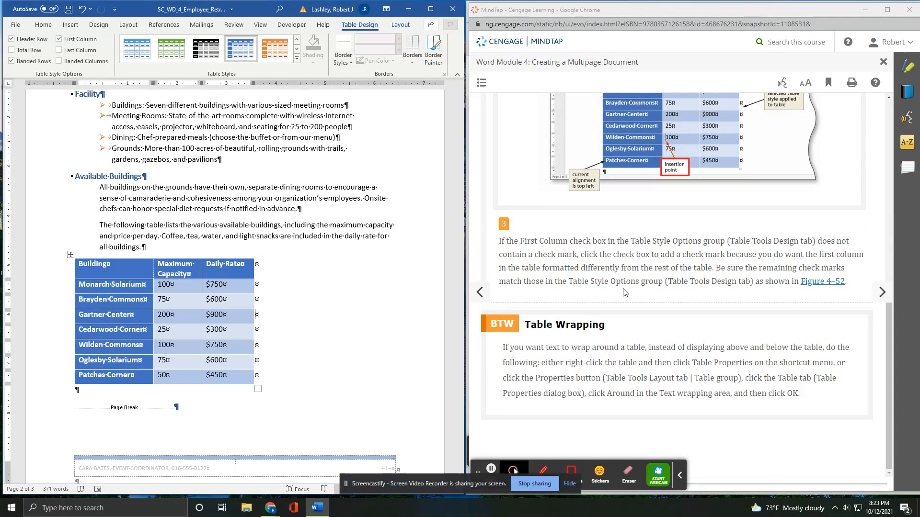
pyautogui.scroll(2, 680, 292)
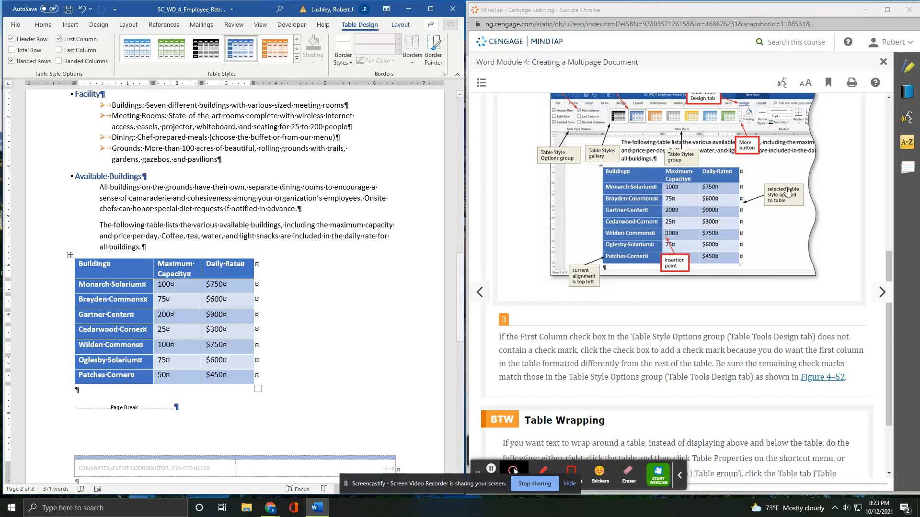
pyautogui.click(881, 293)
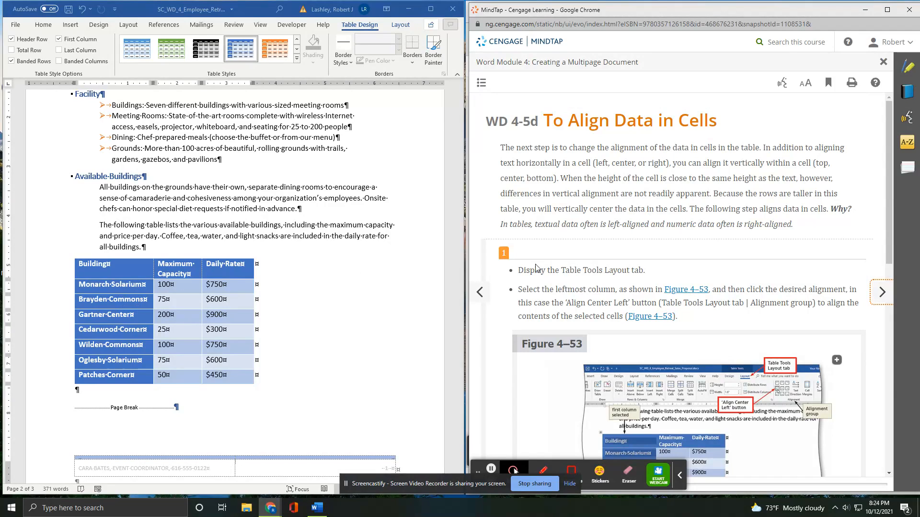
# Align the contents of the table's Building column center left.
pyautogui.scroll(-2, 598, 267)
pyautogui.scroll(-1, 605, 158)
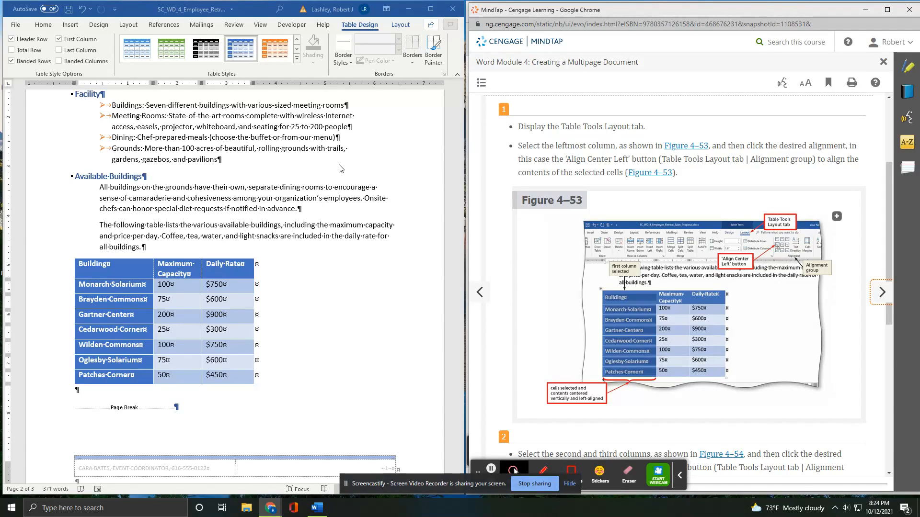
pyautogui.click(117, 263)
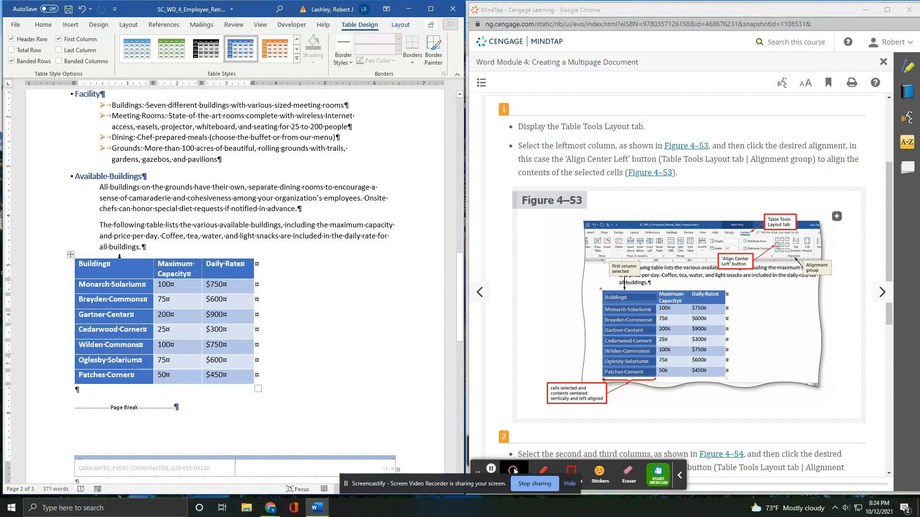
pyautogui.click(119, 257)
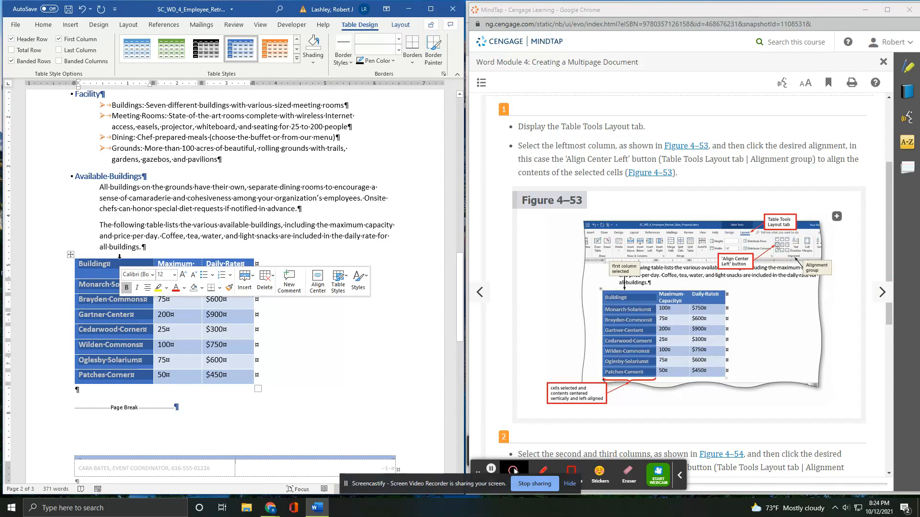
pyautogui.click(400, 25)
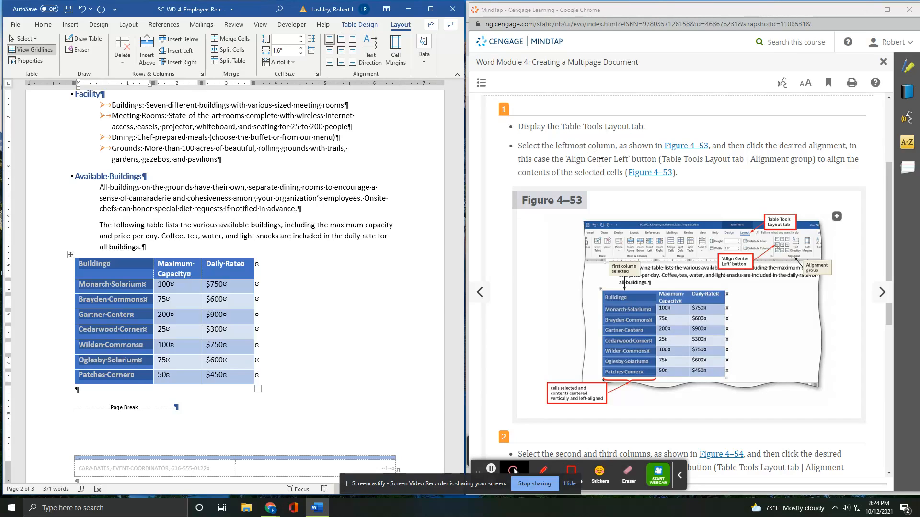
pyautogui.click(329, 50)
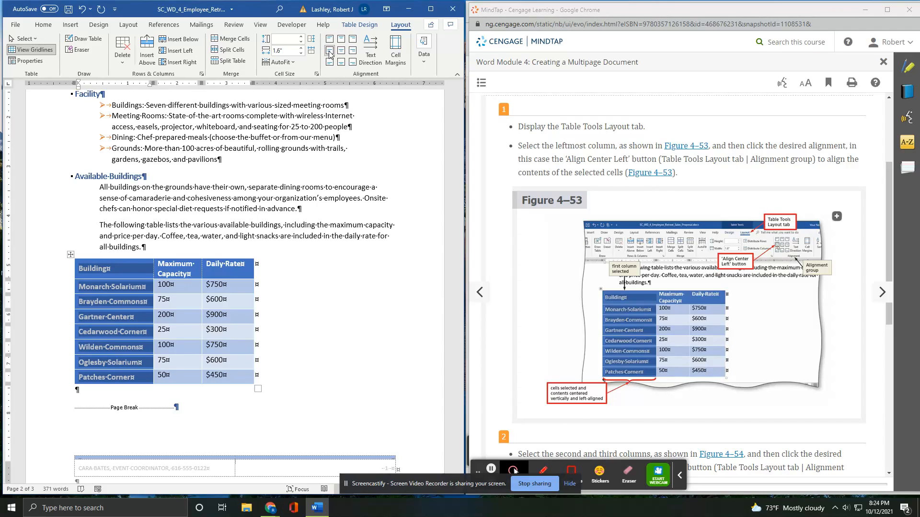
# Align the contents of the table's Maximum Capacity and Daily Rate columns center right.
pyautogui.scroll(-4, 676, 178)
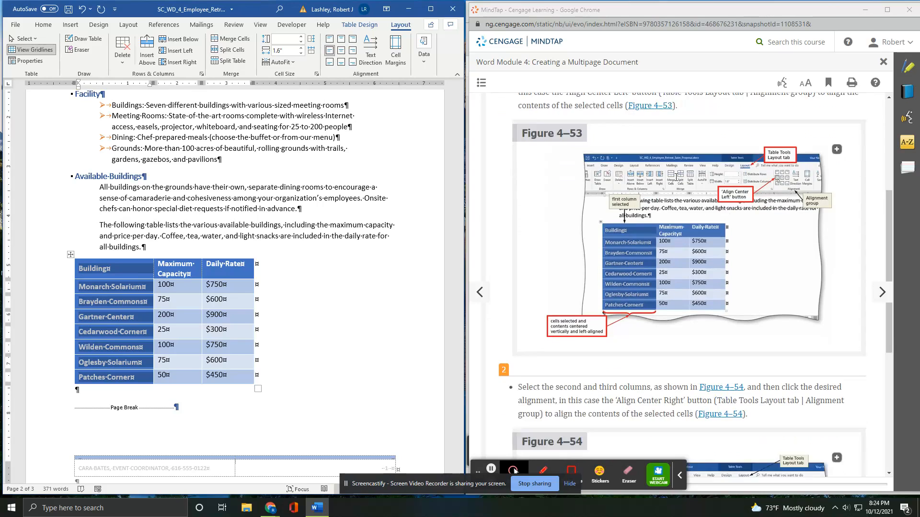
pyautogui.scroll(-1, 675, 177)
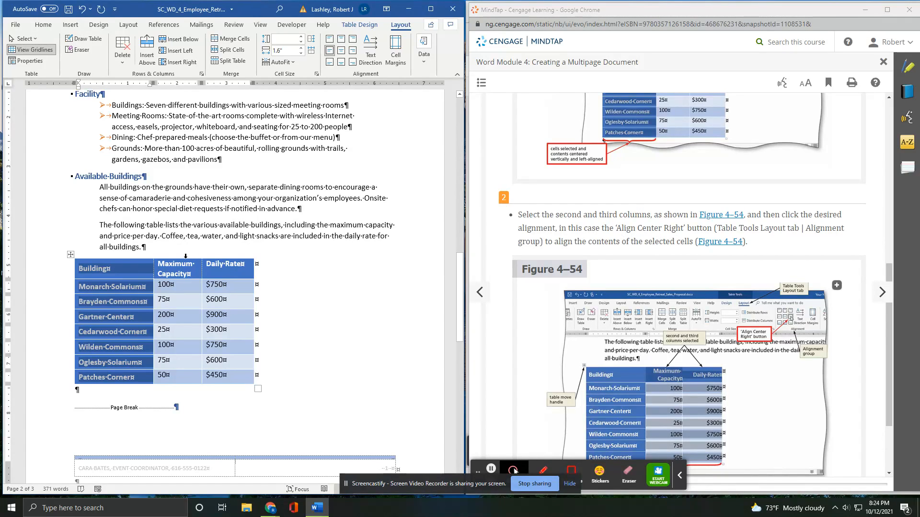
pyautogui.moveTo(186, 256); pyautogui.dragTo(242, 257)
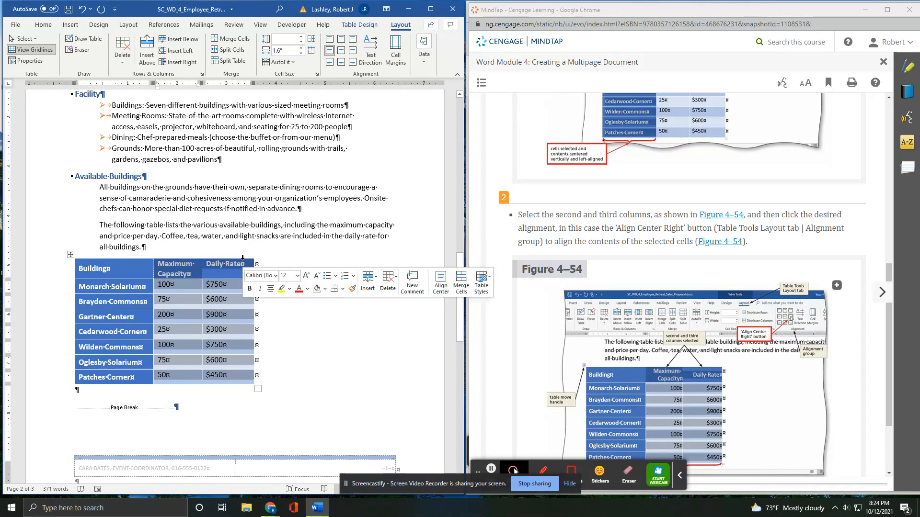
pyautogui.click(354, 53)
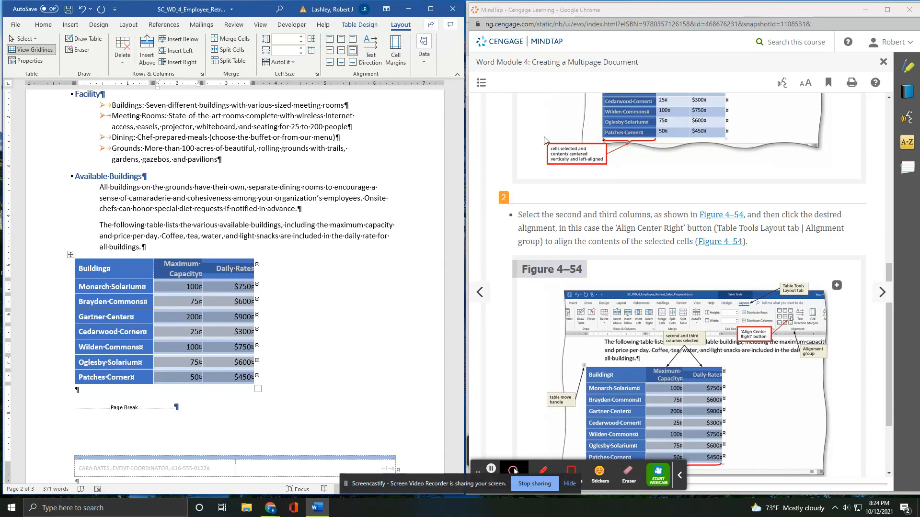
# Advance the textbook to the section on centering a table, and center the entire available buildings table between the page margins.
pyautogui.scroll(-2, 668, 231)
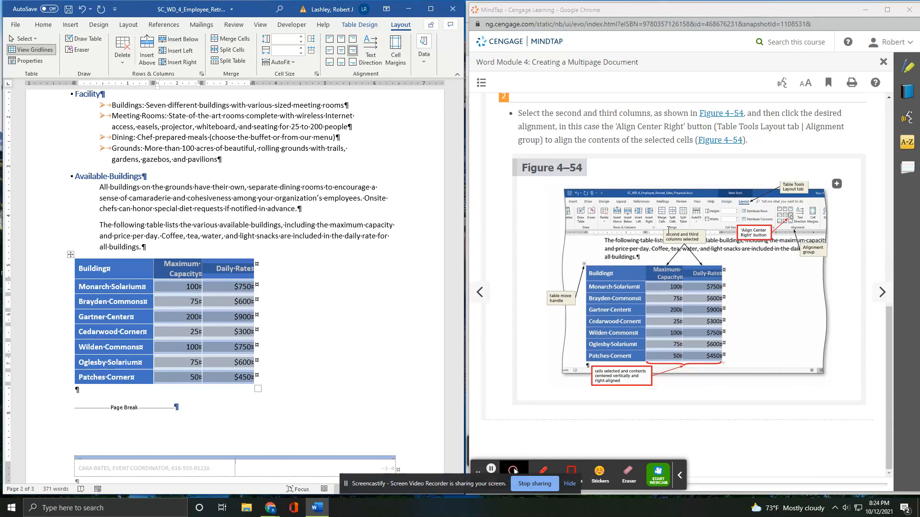
pyautogui.click(883, 292)
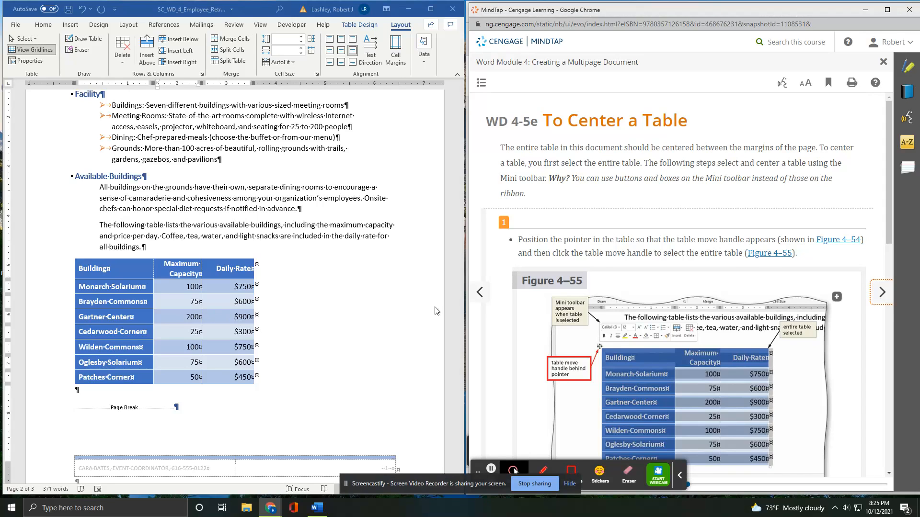
pyautogui.scroll(-4, 610, 273)
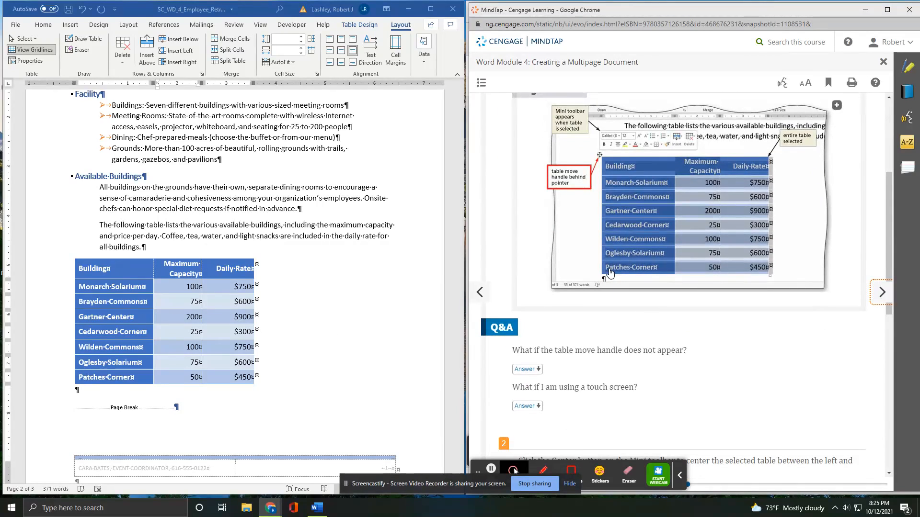
pyautogui.scroll(-2, 610, 273)
pyautogui.click(160, 314)
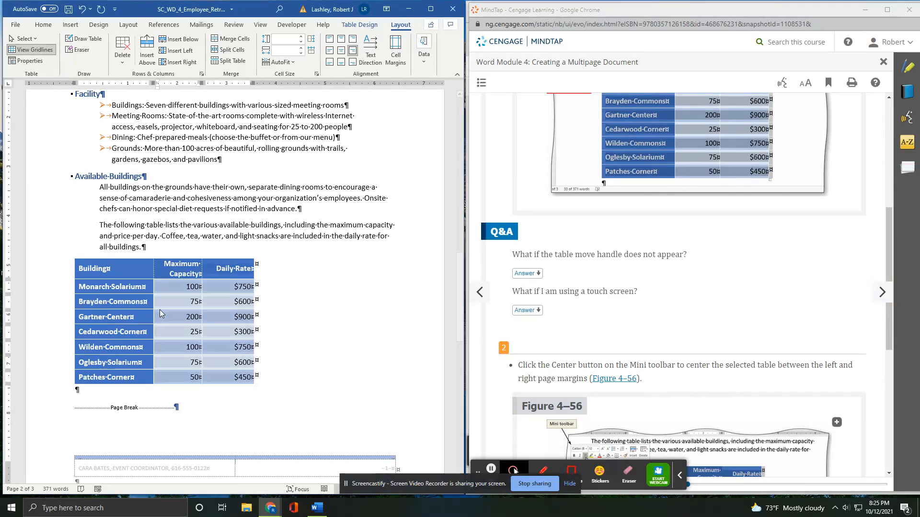
pyautogui.click(70, 254)
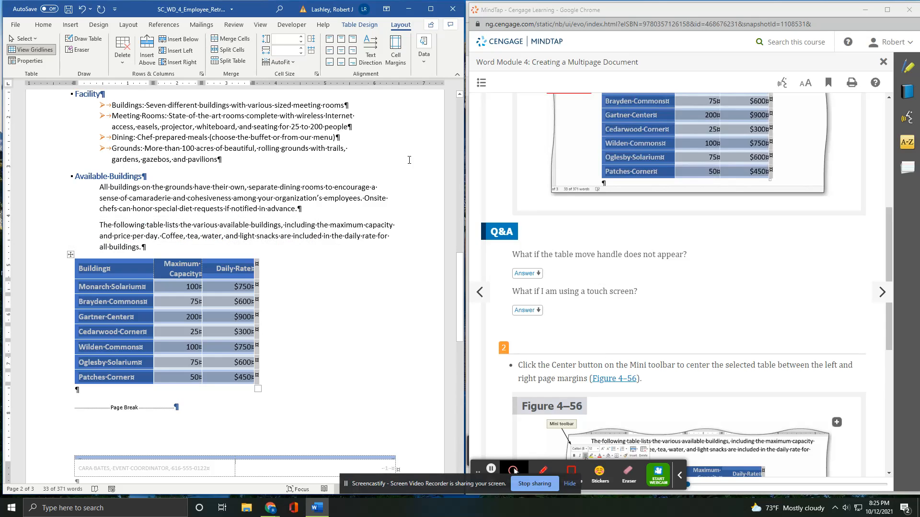
pyautogui.click(42, 26)
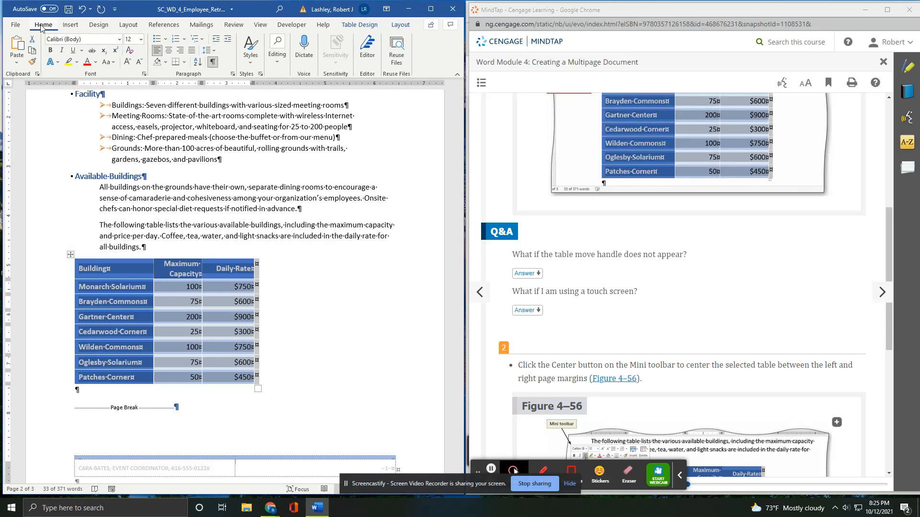
pyautogui.click(169, 51)
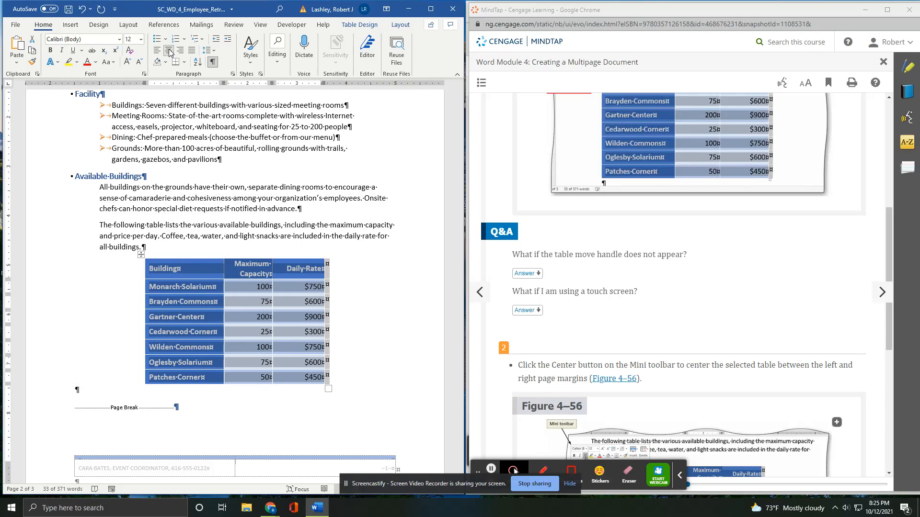
# Compare the centered table with Figure 4–56, and advance to the textbook section on sorting a table.
pyautogui.scroll(-1, 646, 246)
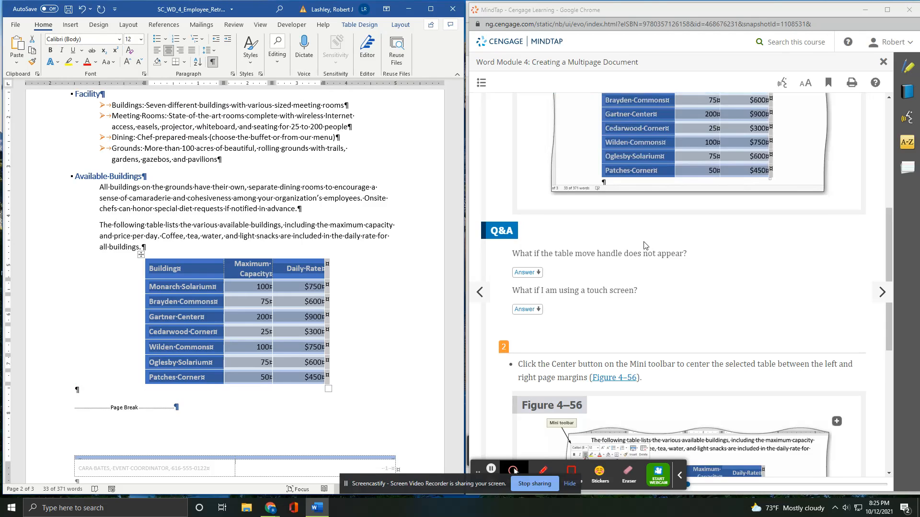
pyautogui.scroll(-4, 644, 245)
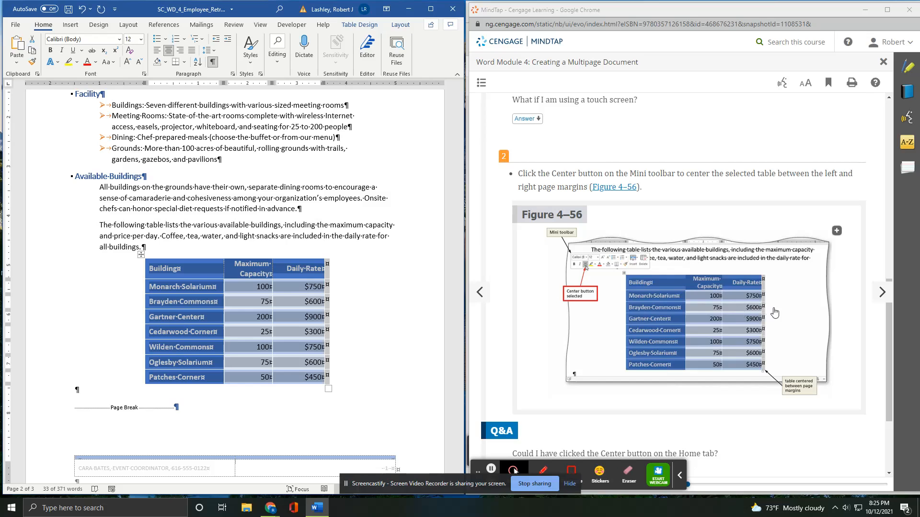
pyautogui.scroll(-2, 775, 312)
pyautogui.scroll(-1, 775, 313)
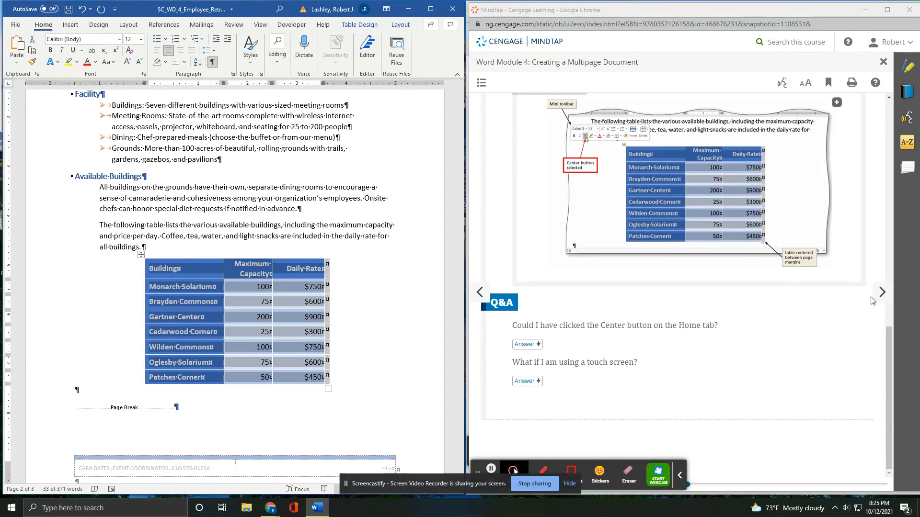
pyautogui.click(881, 294)
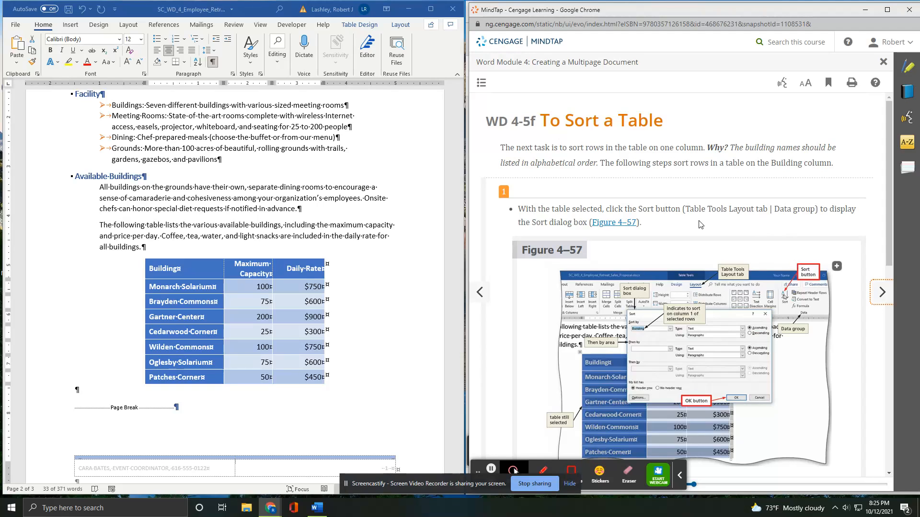
# Sort the table rows by Building as text in ascending order, with the first row treated as a header row.
pyautogui.scroll(-2, 703, 225)
pyautogui.scroll(-2, 700, 225)
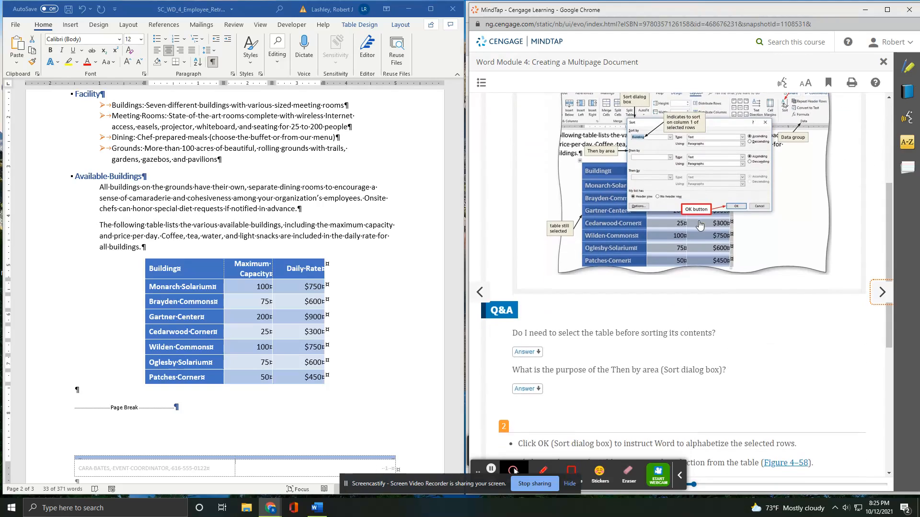
pyautogui.scroll(-2, 700, 224)
pyautogui.scroll(2, 700, 224)
pyautogui.click(199, 65)
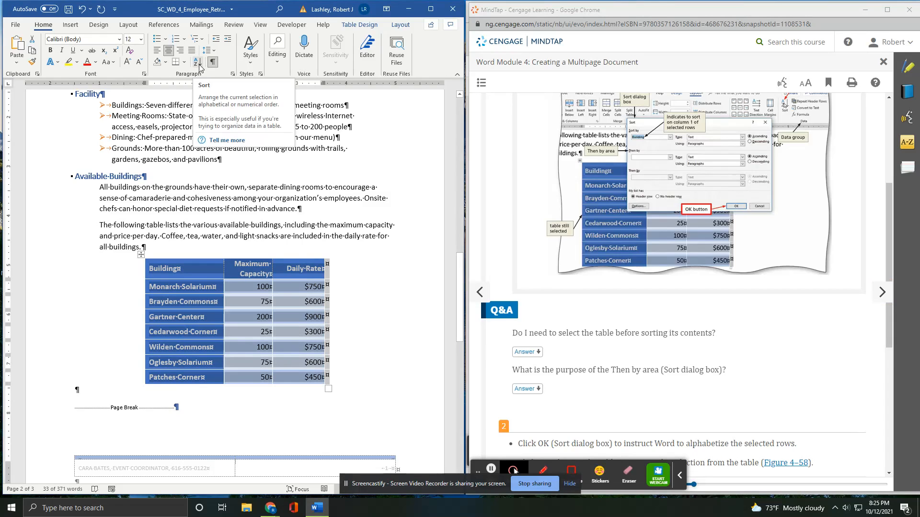
pyautogui.click(199, 65)
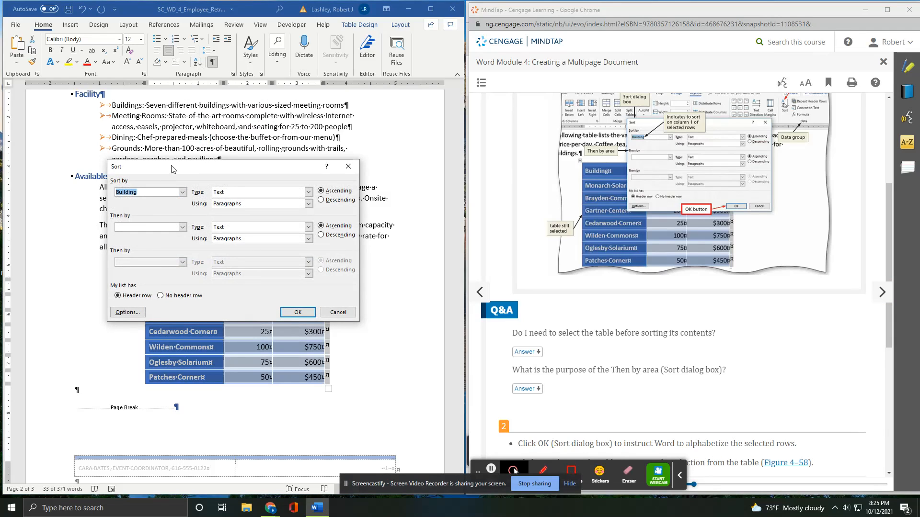
pyautogui.moveTo(172, 169)
pyautogui.mouseDown()
pyautogui.moveTo(171, 317)
pyautogui.moveTo(178, 158)
pyautogui.mouseUp()
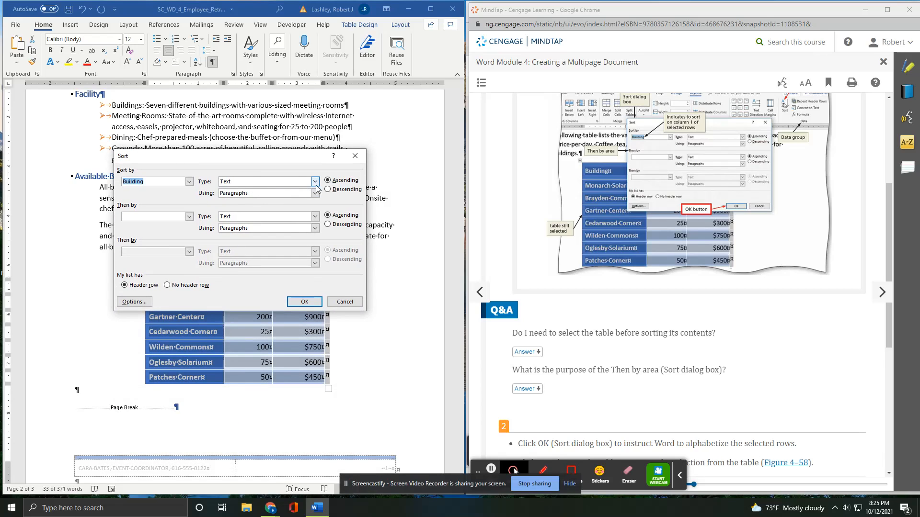
pyautogui.click(305, 301)
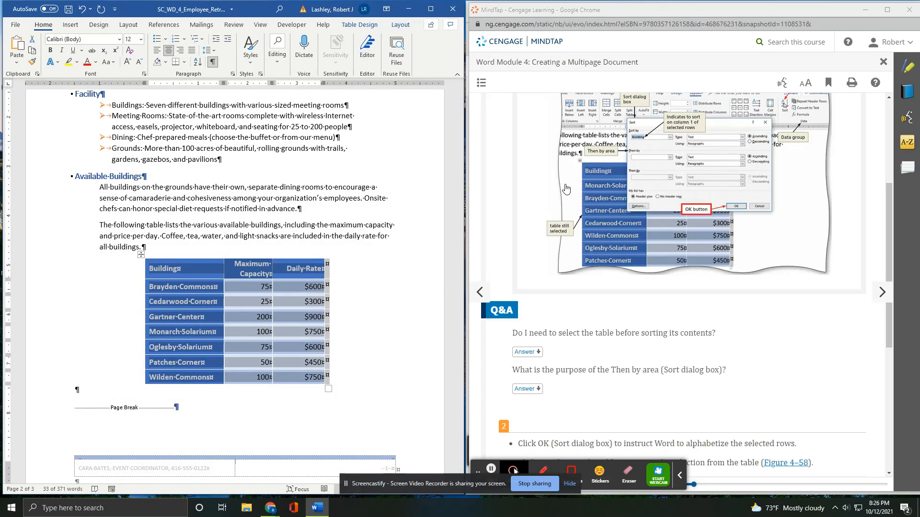
# Compare the sorted table with Figure 4–58, clear the table selection, and advance the textbook to the section on adding a row.
pyautogui.scroll(-3, 606, 298)
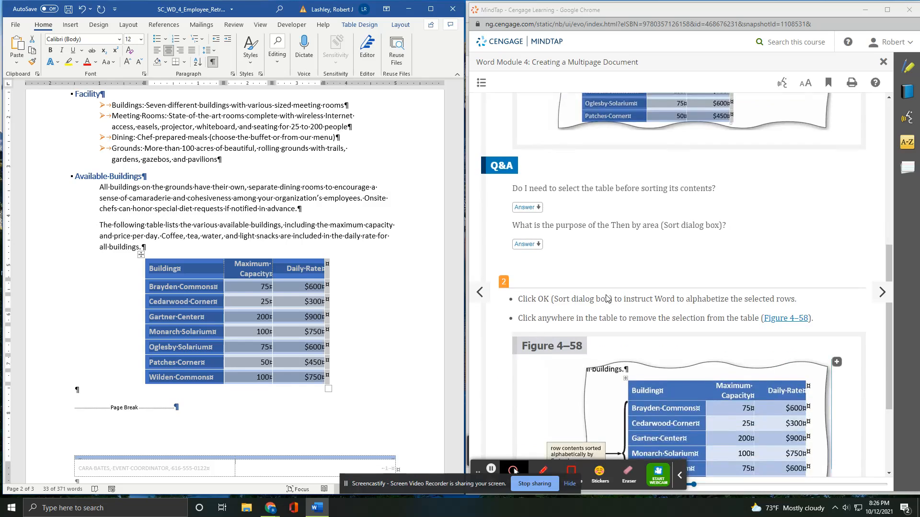
pyautogui.scroll(-3, 606, 297)
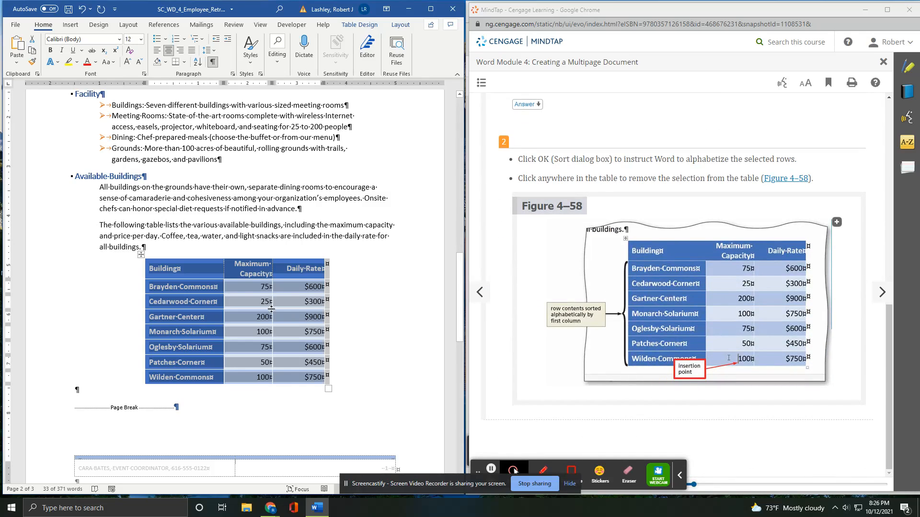
pyautogui.click(293, 288)
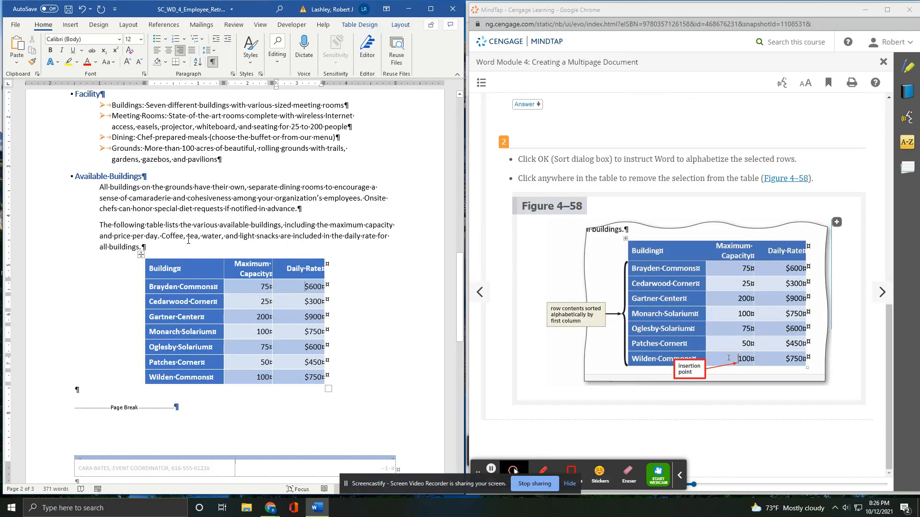
pyautogui.click(884, 294)
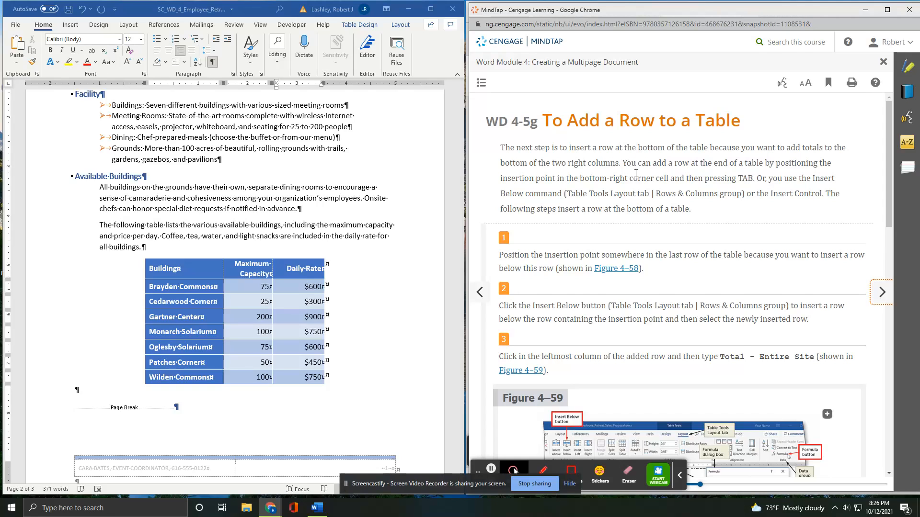
pyautogui.scroll(-3, 636, 173)
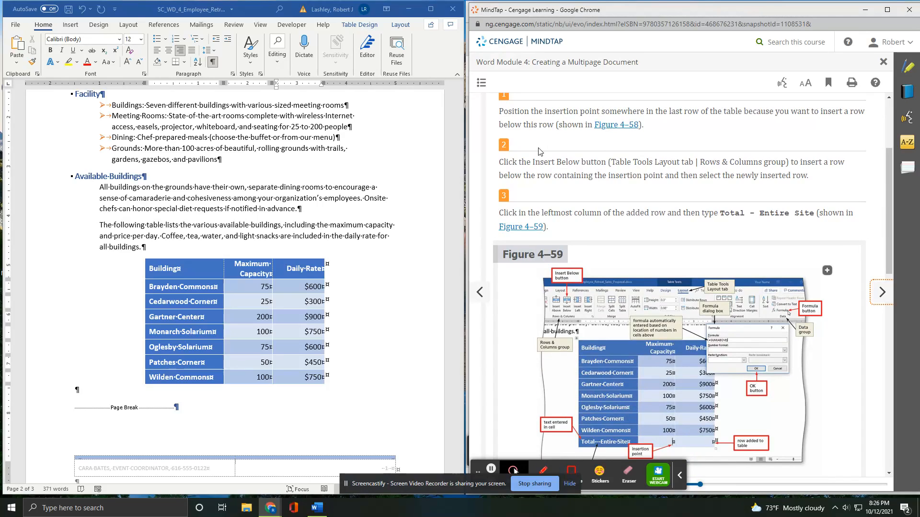
# Insert a new row below the Wilden Commons row at the end of the available buildings table.
pyautogui.click(145, 379)
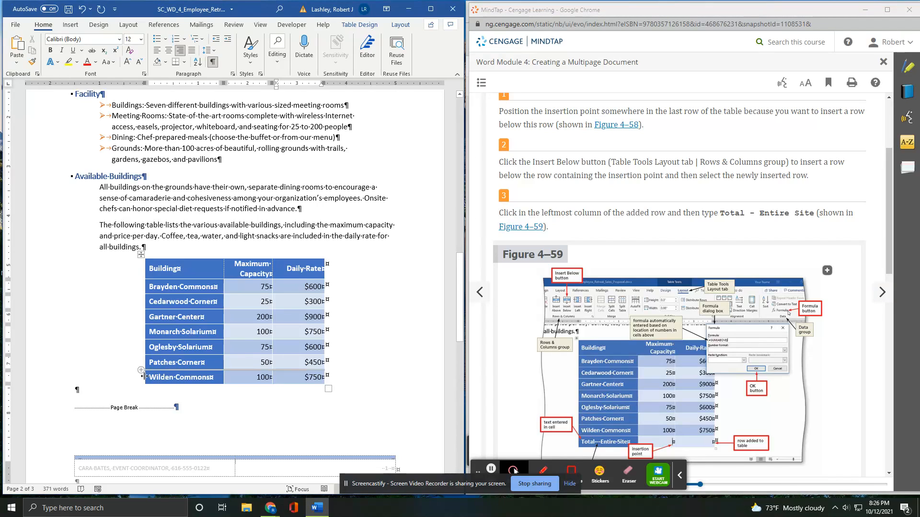
pyautogui.moveTo(140, 387)
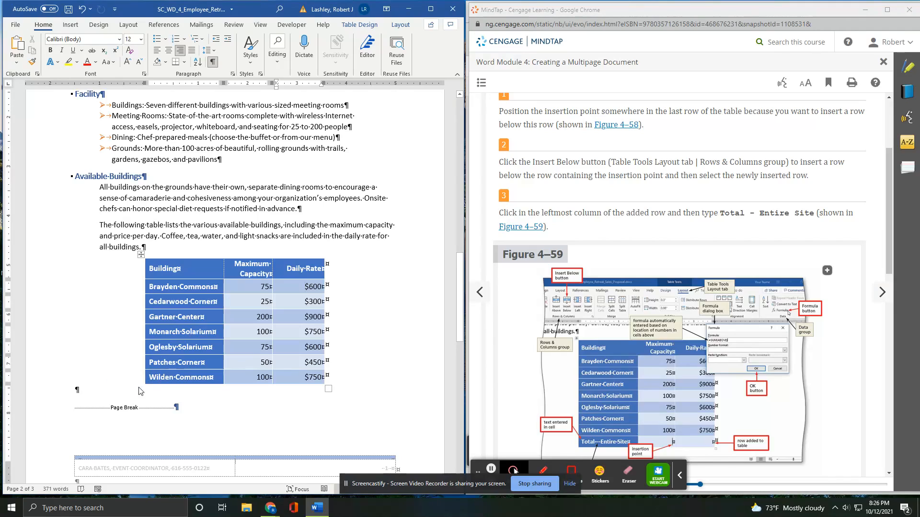
pyautogui.click(153, 378)
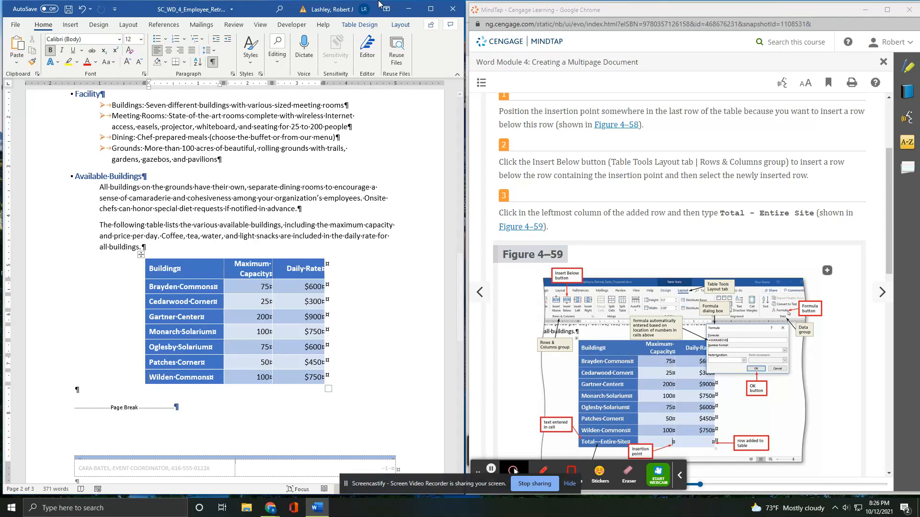
pyautogui.click(360, 25)
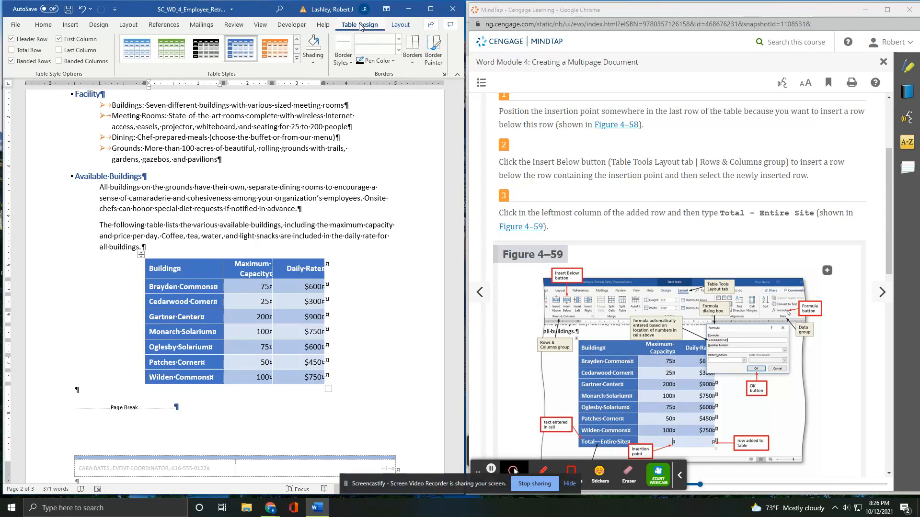
pyautogui.click(398, 26)
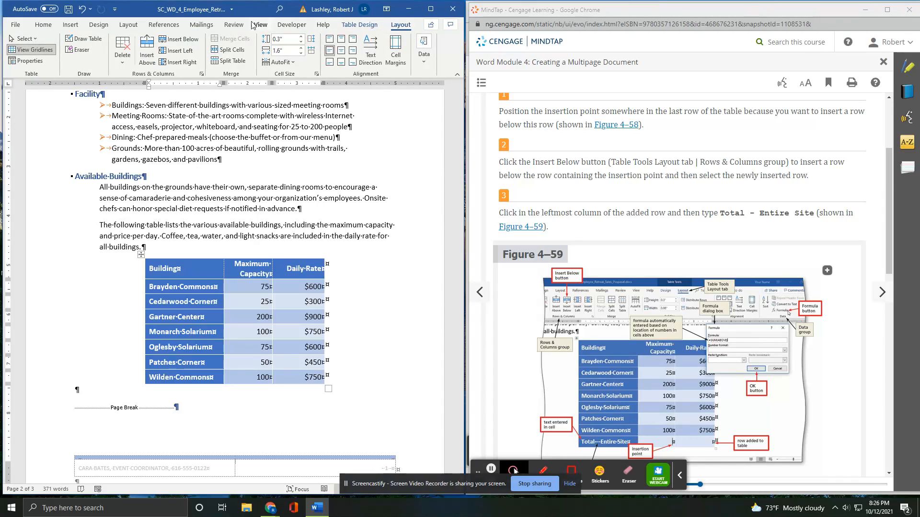
pyautogui.click(195, 43)
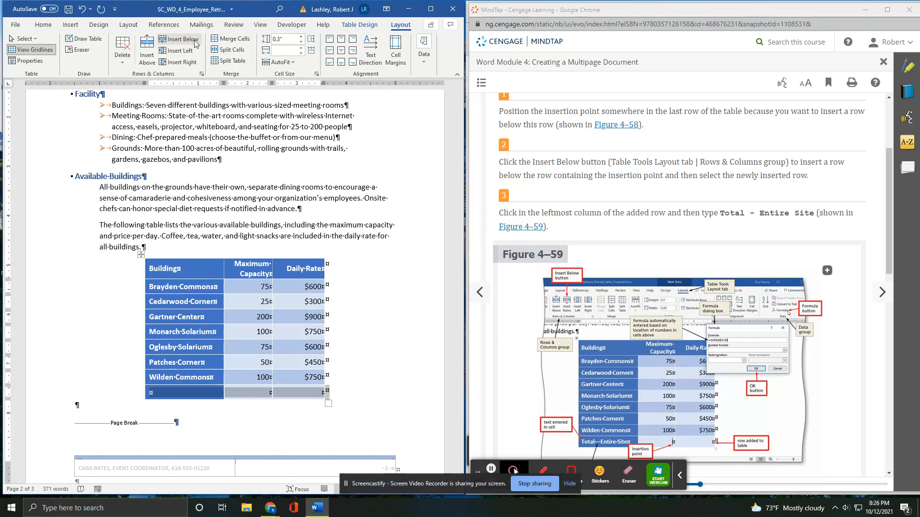
# Enter "Total – Entire Site" in the new row's Building cell and move to its Maximum Capacity cell.
pyautogui.click(175, 394)
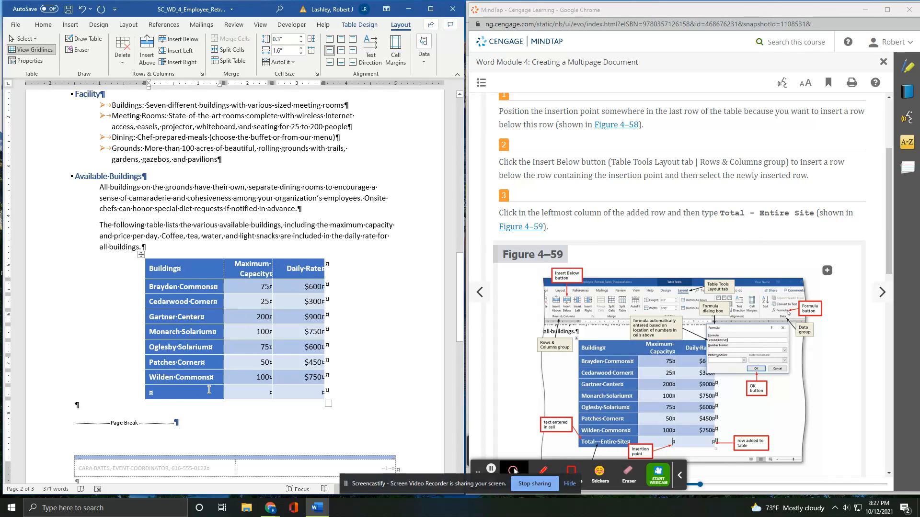
pyautogui.write('Total')
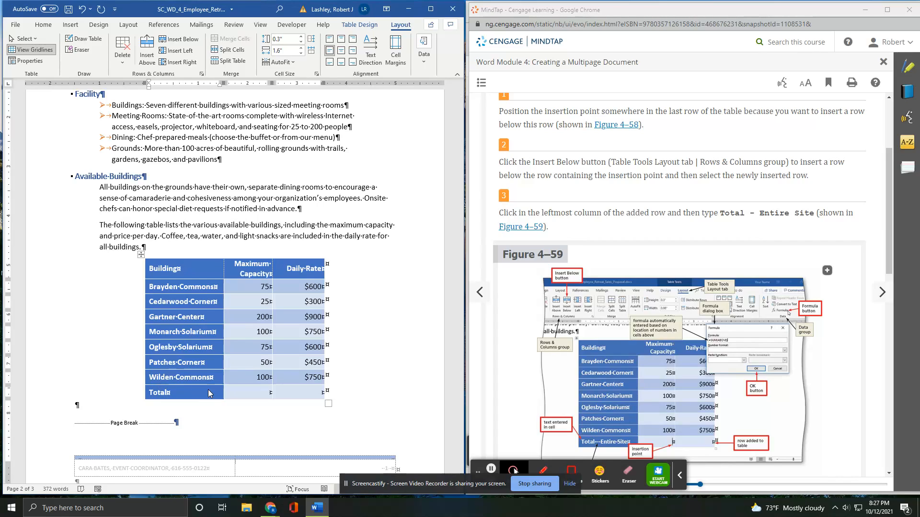
pyautogui.write(' -')
pyautogui.write(' Et')
pyautogui.write('tire Site')
pyautogui.press('Tab')
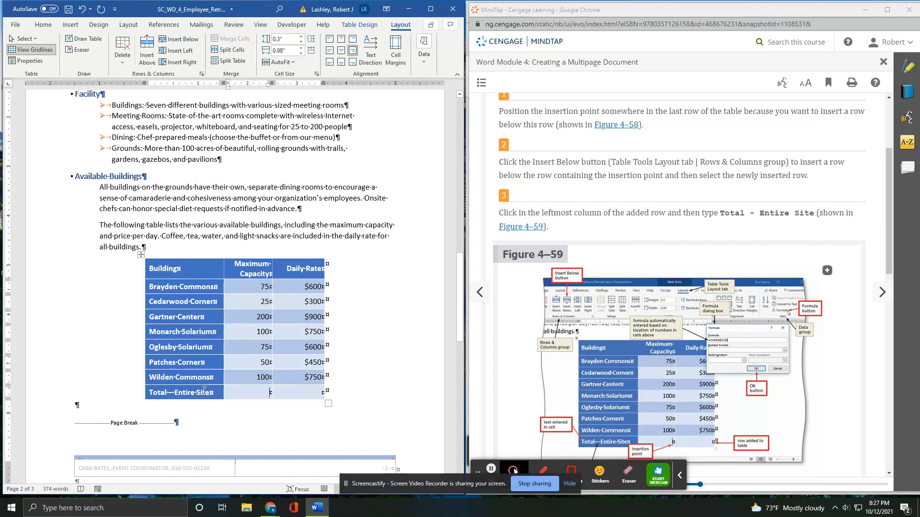
# Review Figure 4–59 and the textbook's instructions on deleting a row and repeating table headings.
pyautogui.scroll(-4, 791, 237)
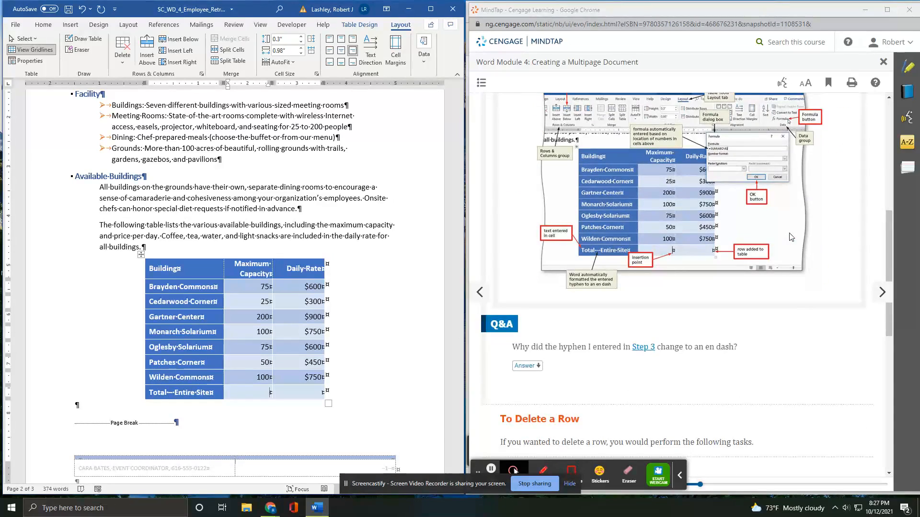
pyautogui.scroll(-3, 732, 348)
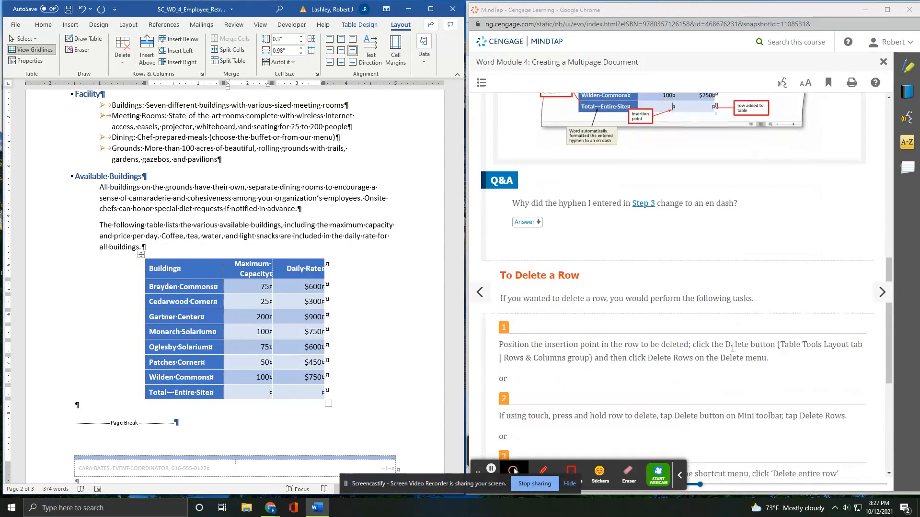
pyautogui.scroll(-2, 732, 347)
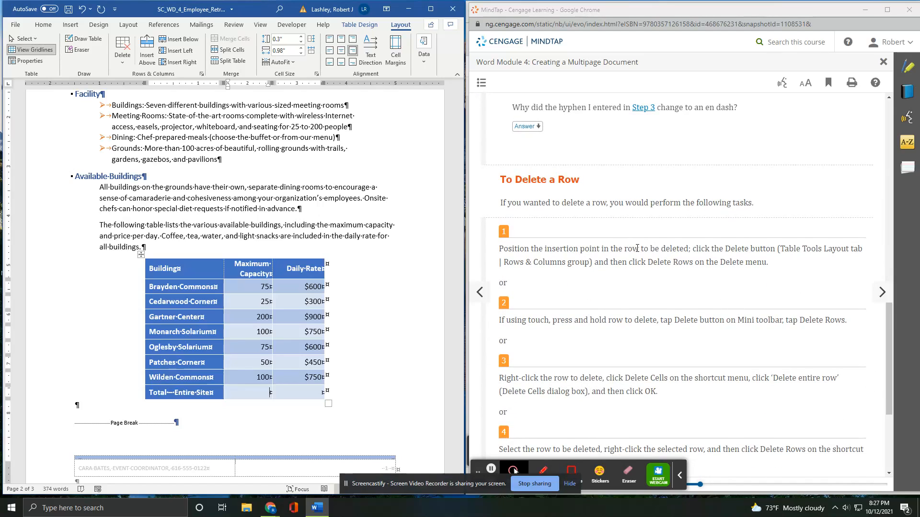
pyautogui.scroll(-2, 637, 248)
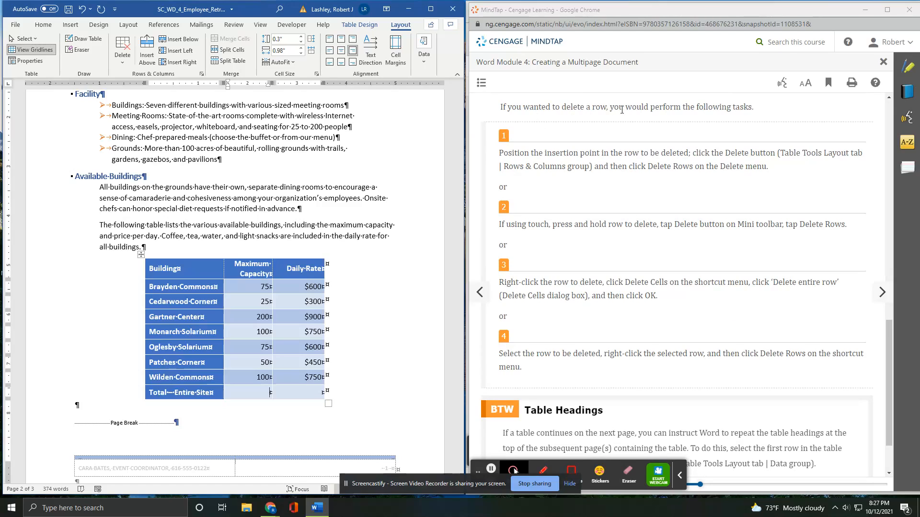
pyautogui.scroll(1, 600, 271)
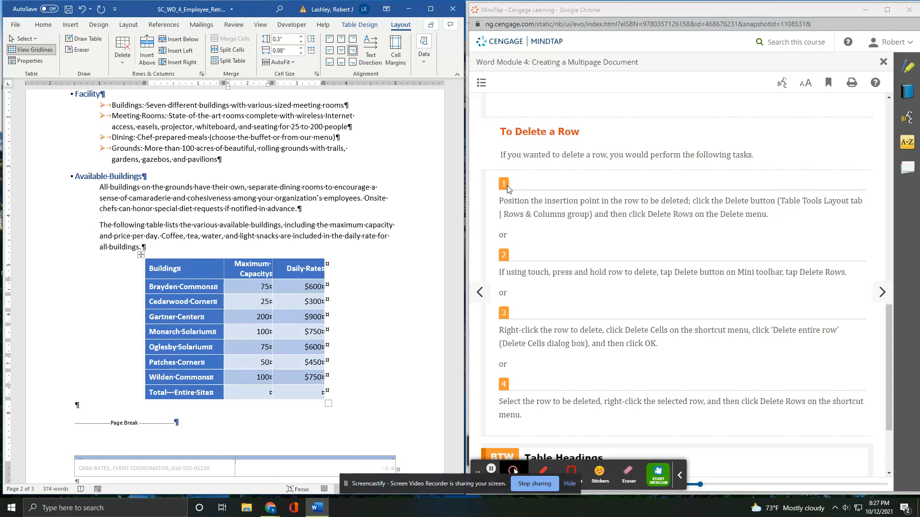
pyautogui.scroll(-2, 527, 366)
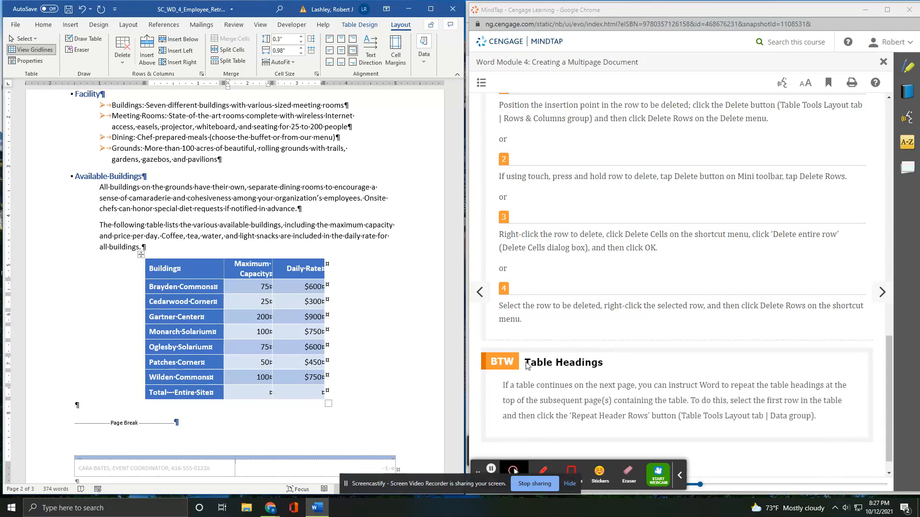
pyautogui.scroll(3, 527, 366)
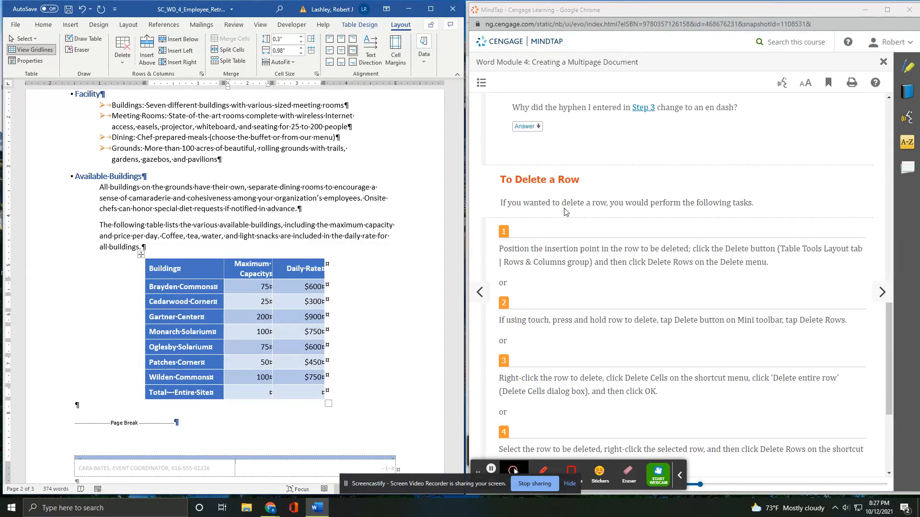
# Advance the textbook to the section on inserting a formula in a table and read its steps up to Figure 4–60.
pyautogui.click(881, 292)
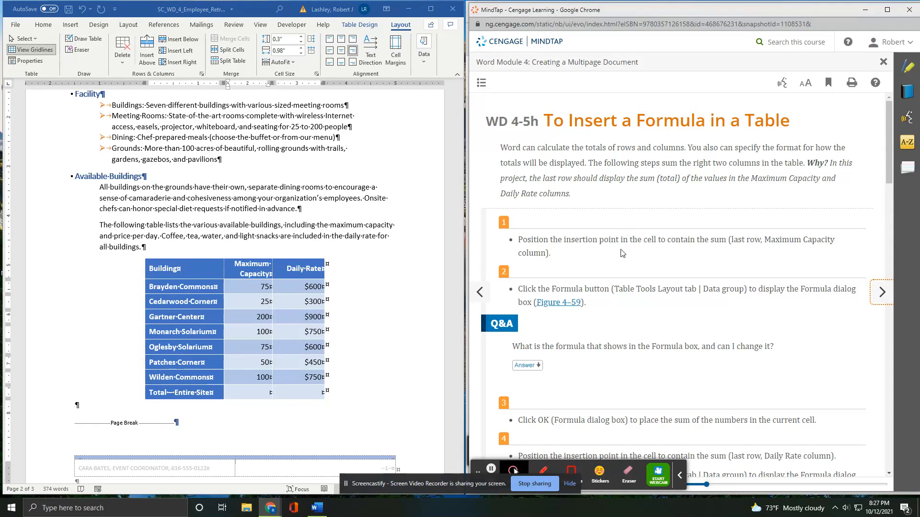
pyautogui.scroll(-1, 622, 253)
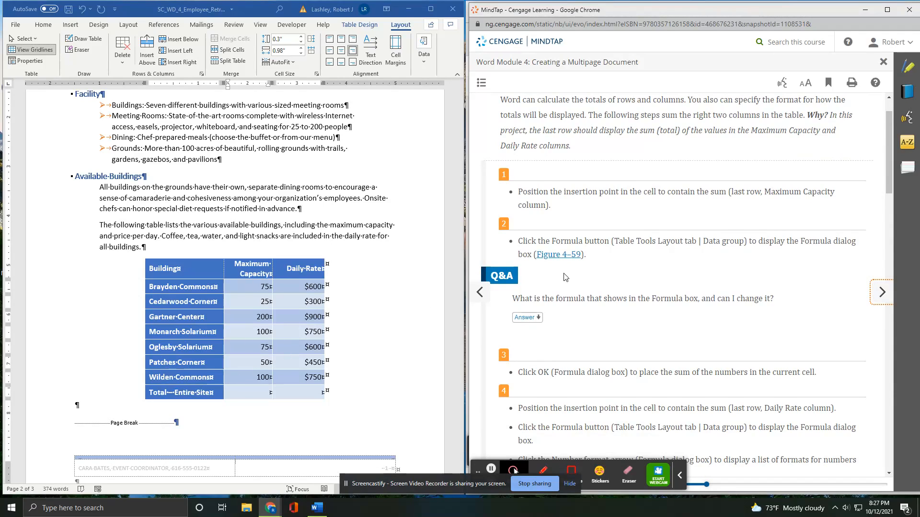
pyautogui.scroll(-1, 565, 277)
pyautogui.scroll(-1, 565, 277)
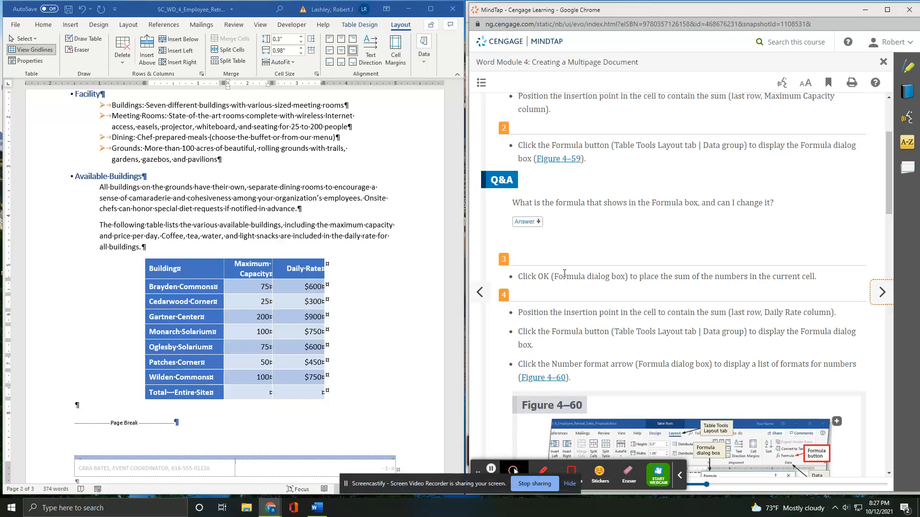
pyautogui.scroll(-1, 564, 274)
pyautogui.scroll(-1, 564, 275)
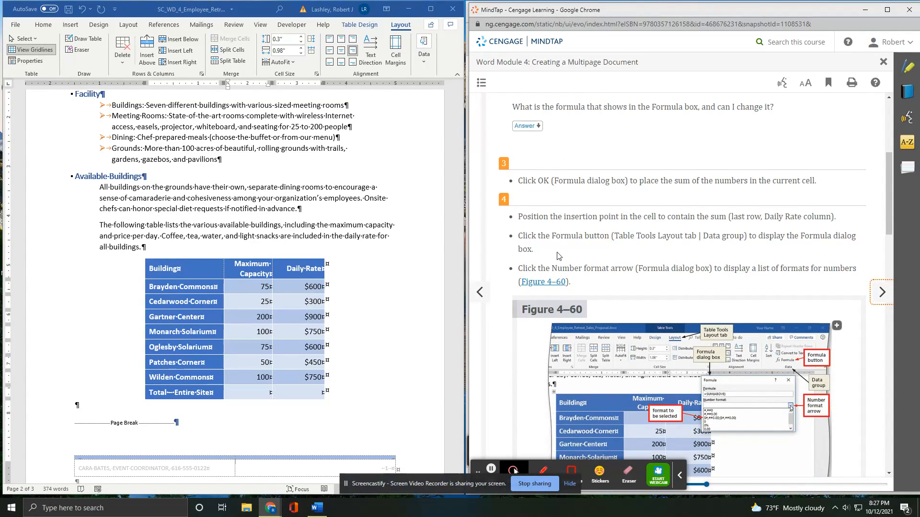
pyautogui.scroll(2, 558, 255)
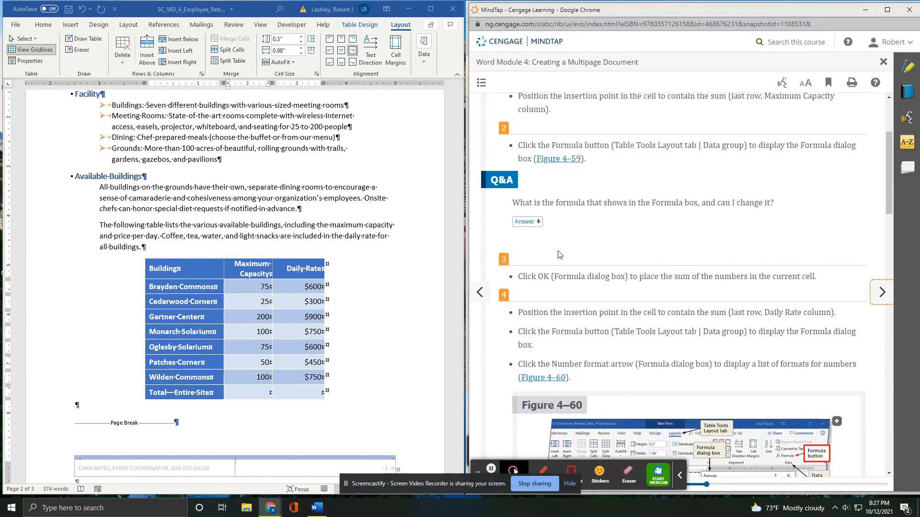
# Insert the formula =SUM(ABOVE) in the total row's Maximum Capacity cell.
pyautogui.click(420, 65)
pyautogui.click(377, 29)
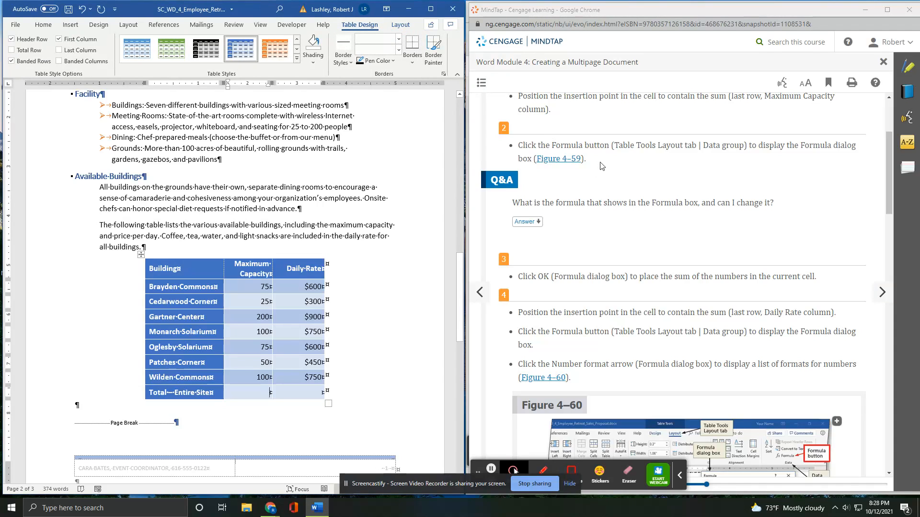
pyautogui.click(400, 25)
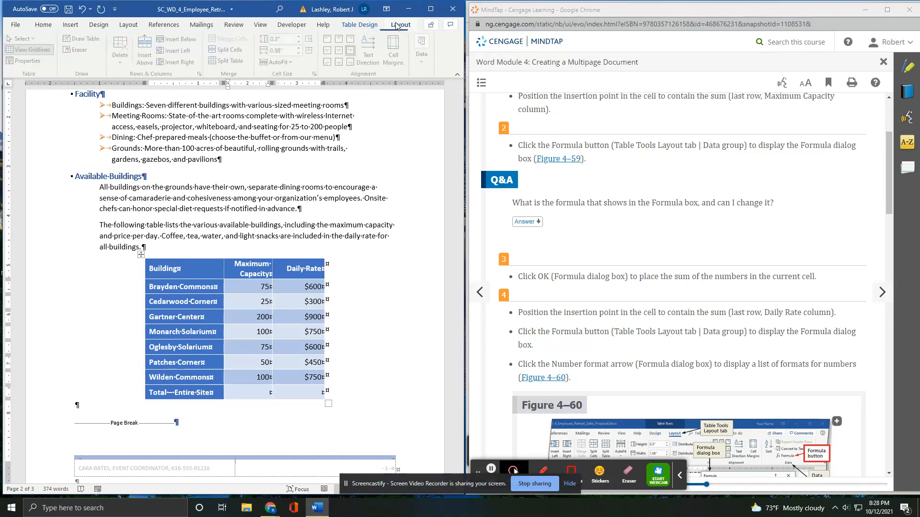
pyautogui.click(425, 59)
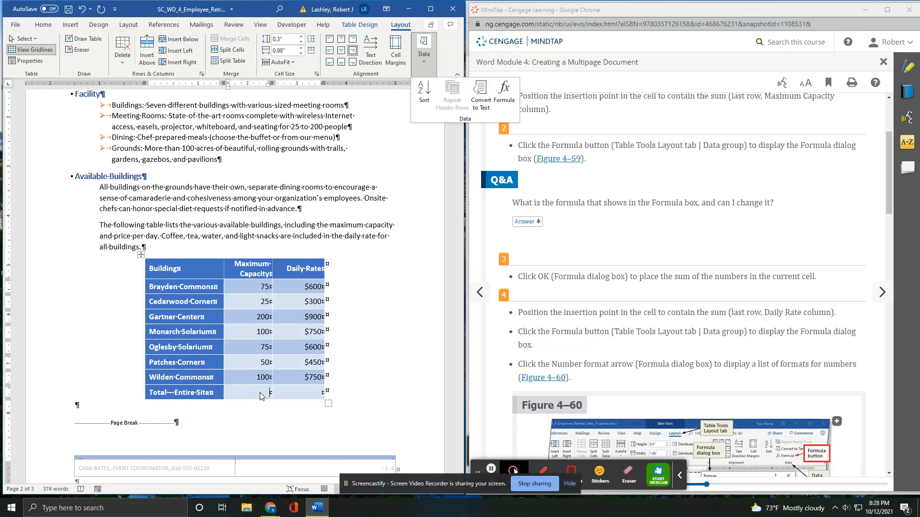
pyautogui.click(504, 89)
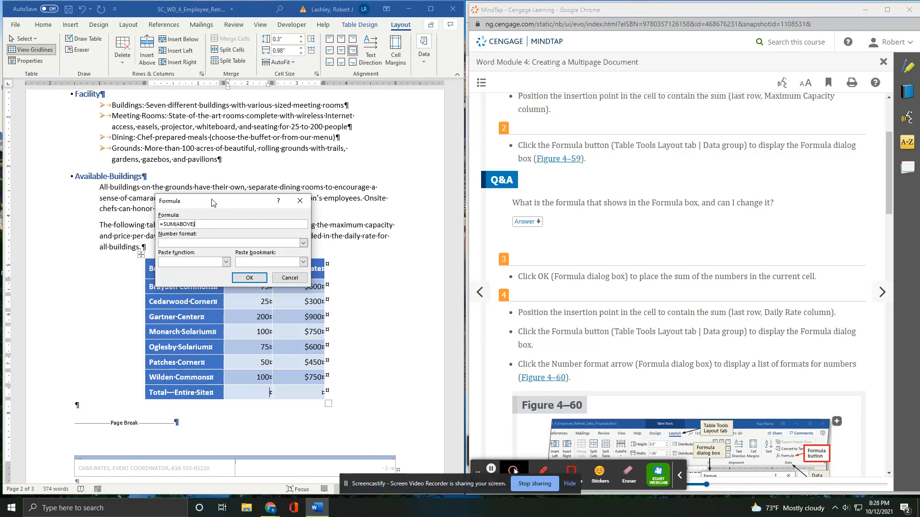
pyautogui.moveTo(212, 203); pyautogui.dragTo(232, 146)
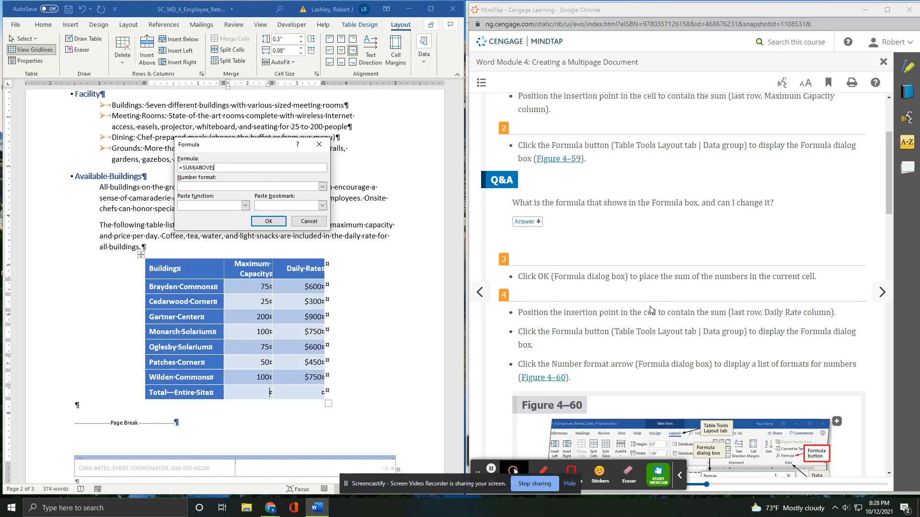
pyautogui.scroll(-2, 652, 311)
pyautogui.scroll(-1, 652, 311)
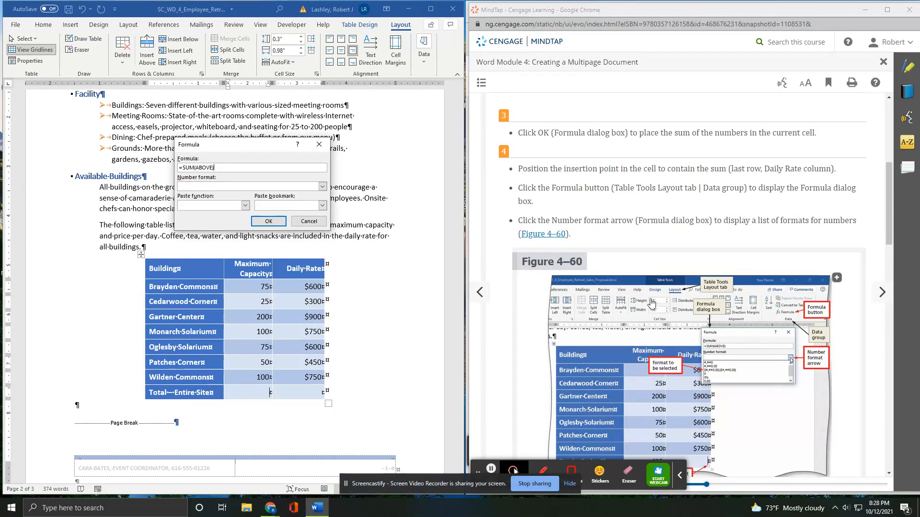
pyautogui.scroll(-2, 651, 286)
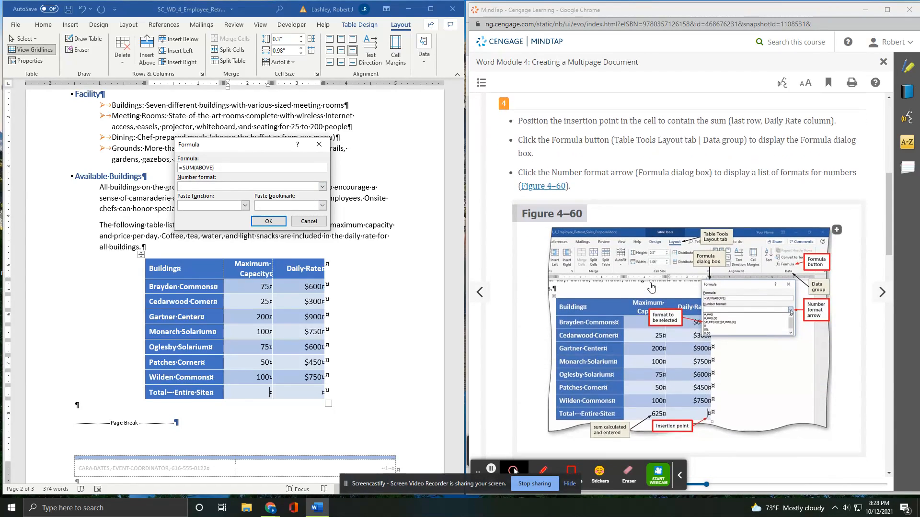
pyautogui.scroll(3, 652, 287)
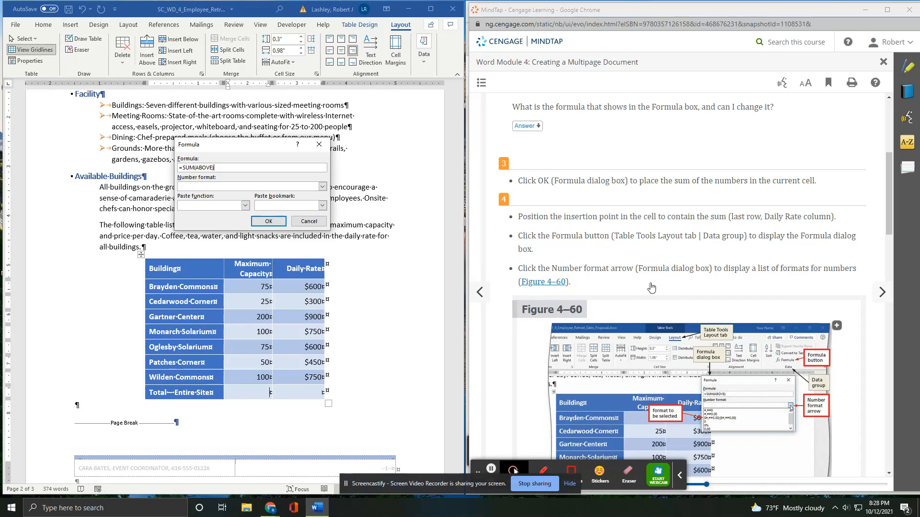
pyautogui.scroll(3, 651, 286)
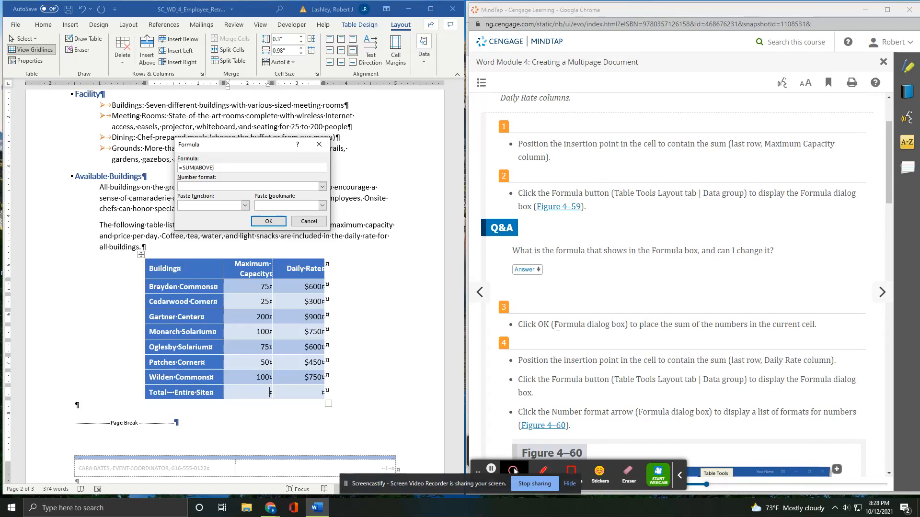
pyautogui.click(271, 221)
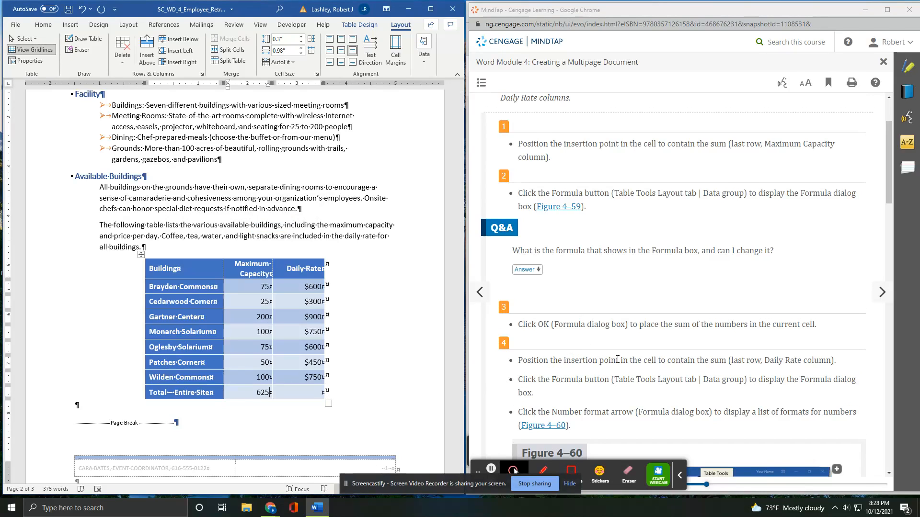
# Set up a =SUM(ABOVE) formula for the total row's Daily Rate cell with the number format $#,##0.00;($#,##0.00).
pyautogui.scroll(-2, 617, 359)
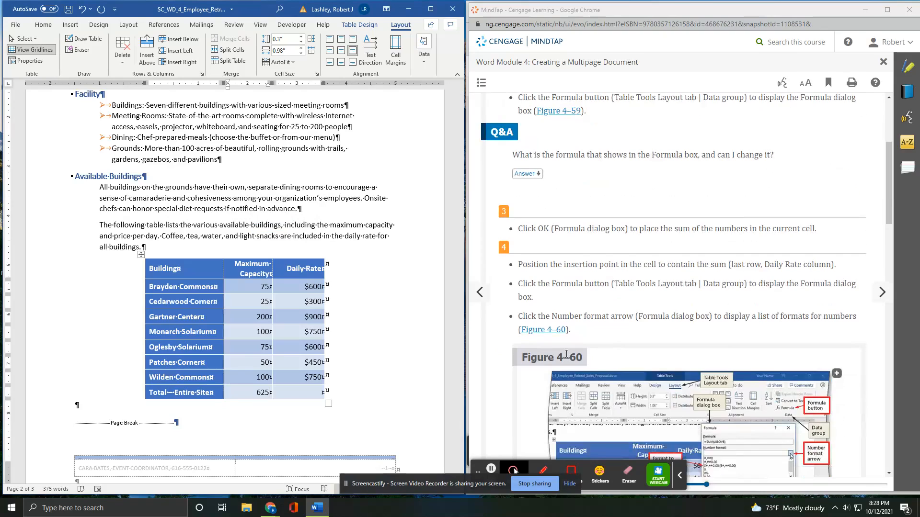
pyautogui.click(305, 393)
pyautogui.click(426, 57)
pyautogui.click(504, 91)
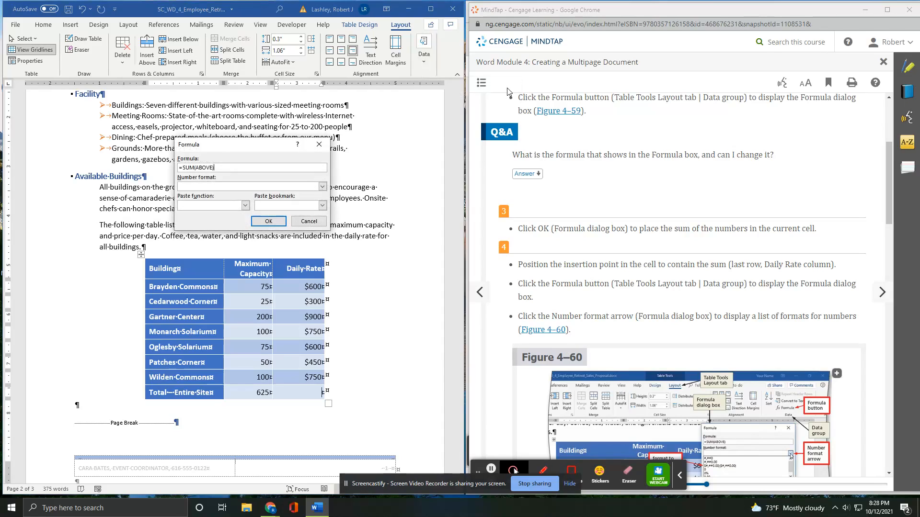
pyautogui.click(277, 185)
pyautogui.click(322, 187)
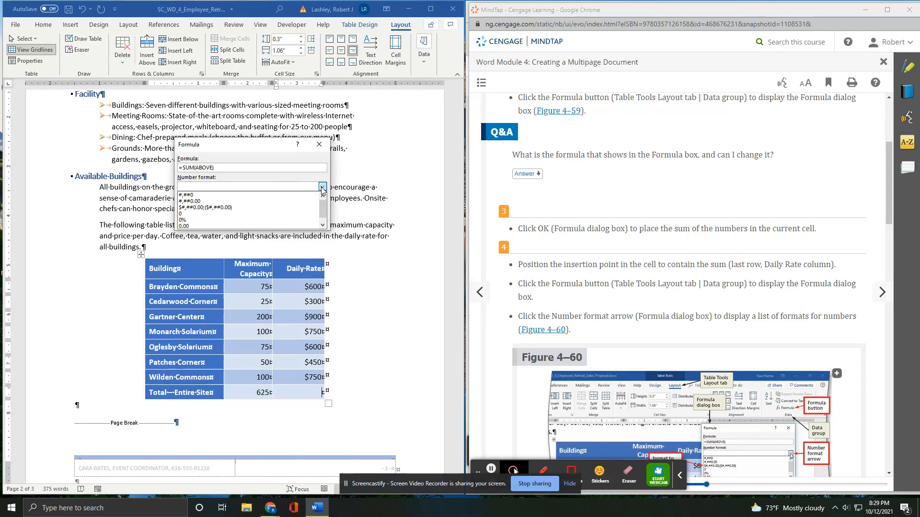
pyautogui.scroll(-3, 596, 300)
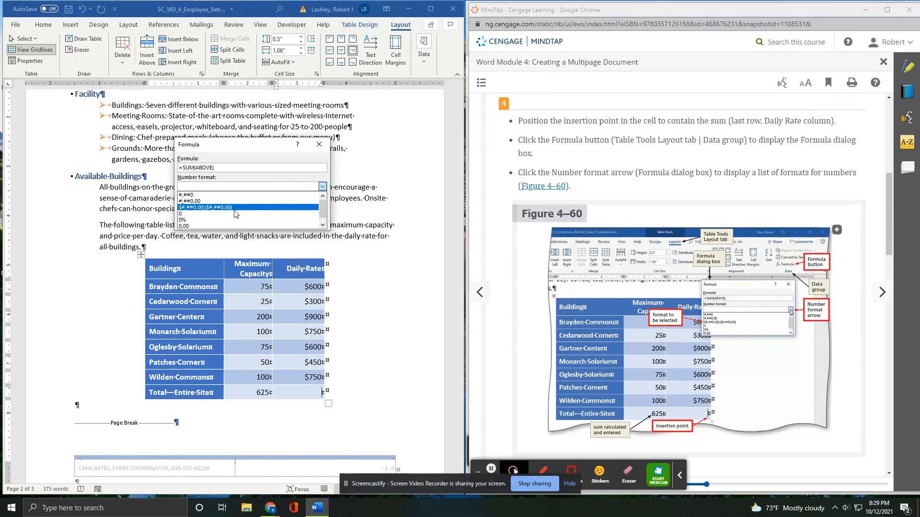
pyautogui.click(210, 207)
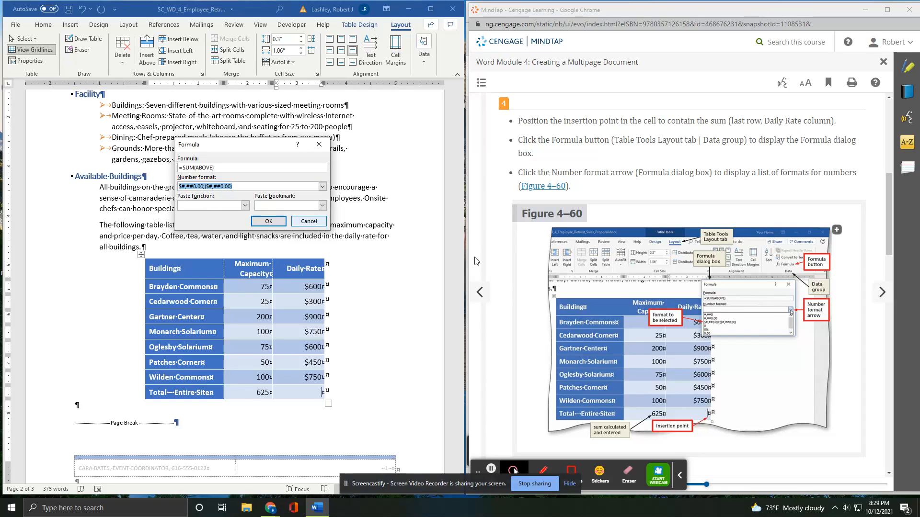
# Delete the .00 in both parts of the formula's number format and insert the sum in the Daily Rate cell.
pyautogui.scroll(-4, 664, 268)
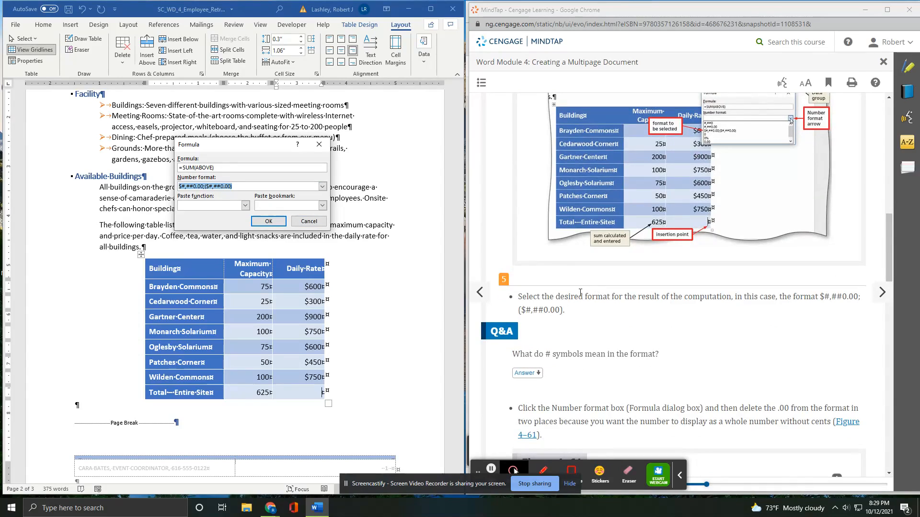
pyautogui.scroll(-5, 772, 309)
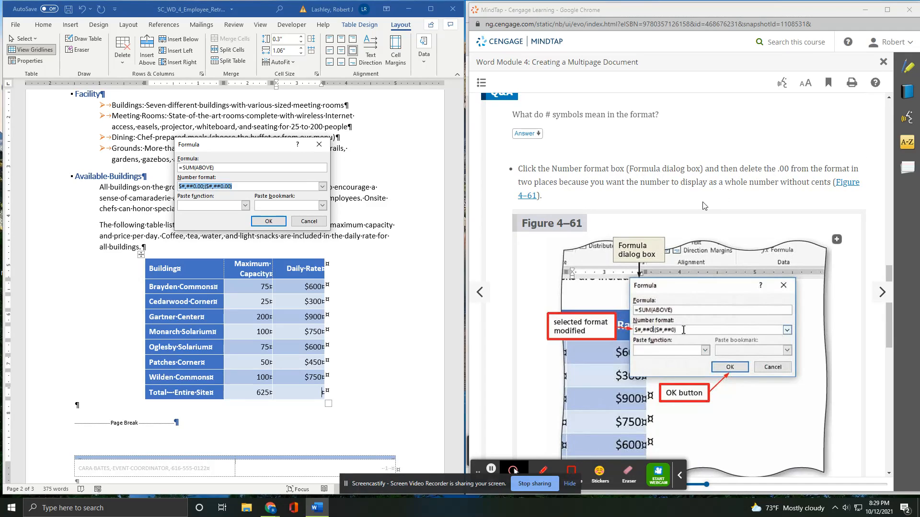
pyautogui.click(198, 186)
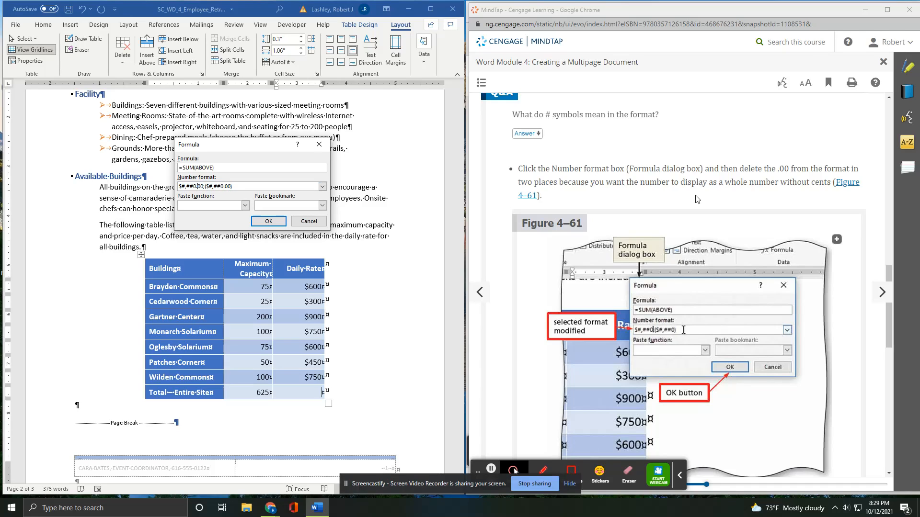
pyautogui.press('BackSpace')
pyautogui.press('BackSpace')
pyautogui.press('BackSpace')
pyautogui.press('Right')
pyautogui.press('Right')
pyautogui.press('Right')
pyautogui.press('Right')
pyautogui.press('Right')
pyautogui.click(268, 221)
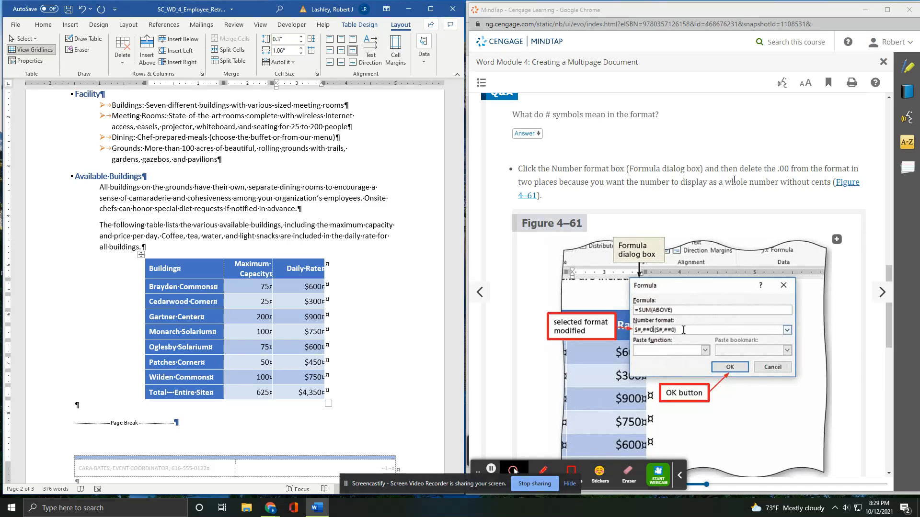
# Review the textbook's Figures 4–61 and 4–62 and advance to the section on changing cell spacing.
pyautogui.scroll(-3, 733, 180)
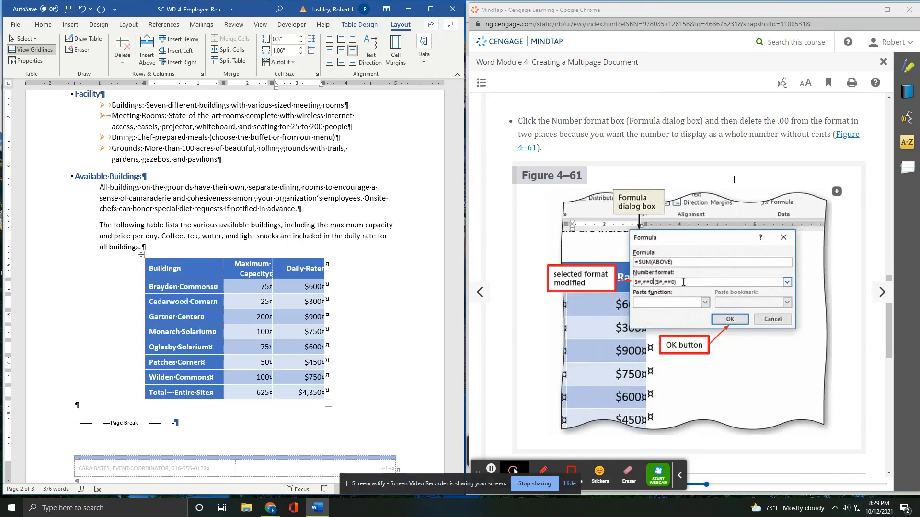
pyautogui.scroll(-1, 733, 180)
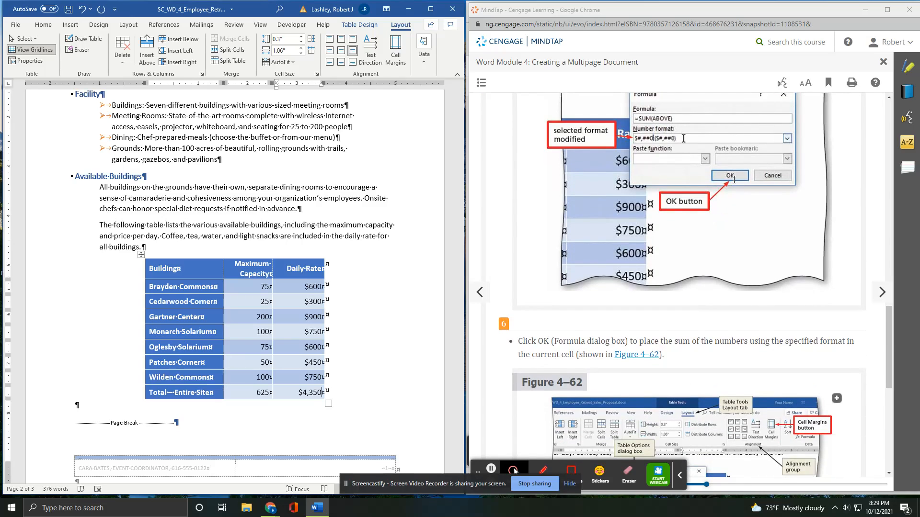
pyautogui.scroll(-3, 641, 213)
pyautogui.scroll(-2, 641, 213)
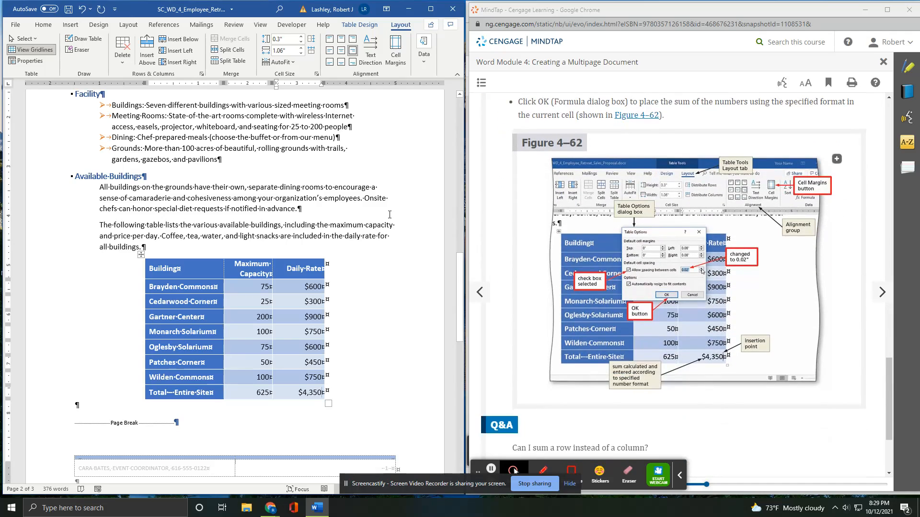
pyautogui.scroll(-2, 646, 270)
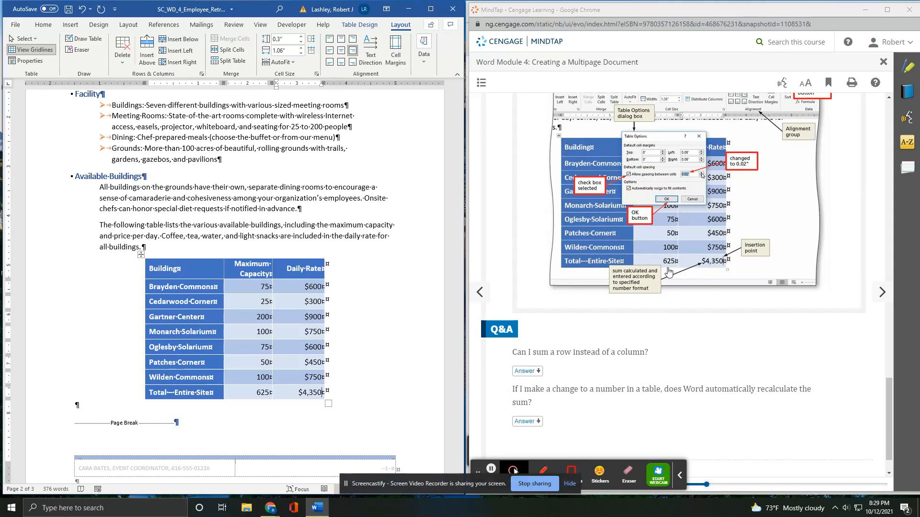
pyautogui.scroll(-1, 666, 273)
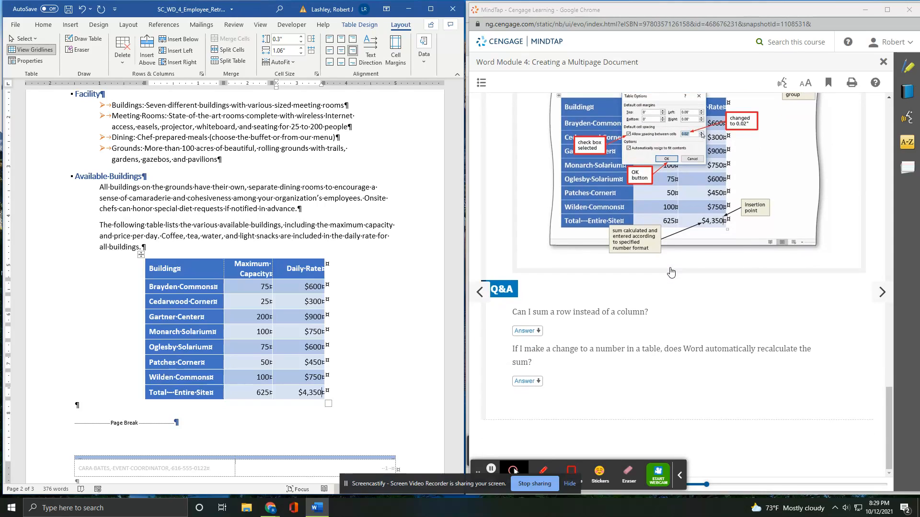
pyautogui.click(882, 292)
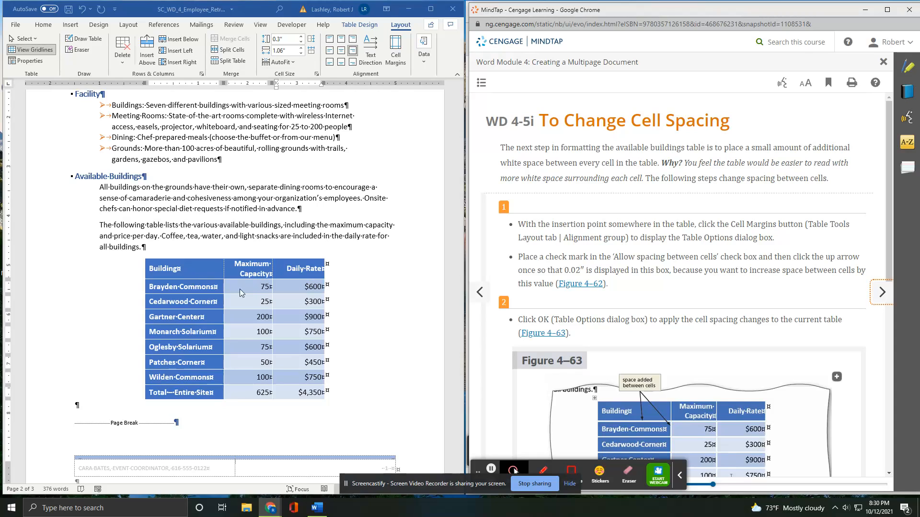
# Turn the display of table gridlines off and back on.
pyautogui.click(391, 316)
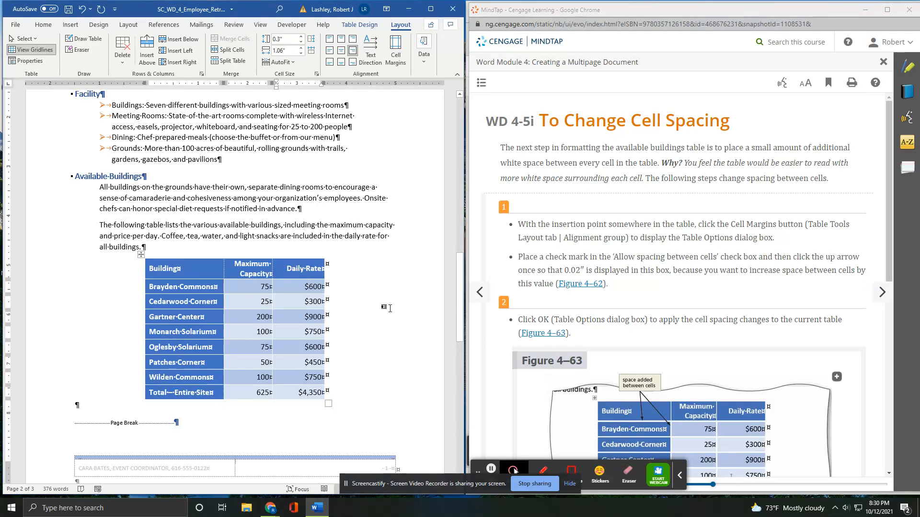
pyautogui.click(37, 50)
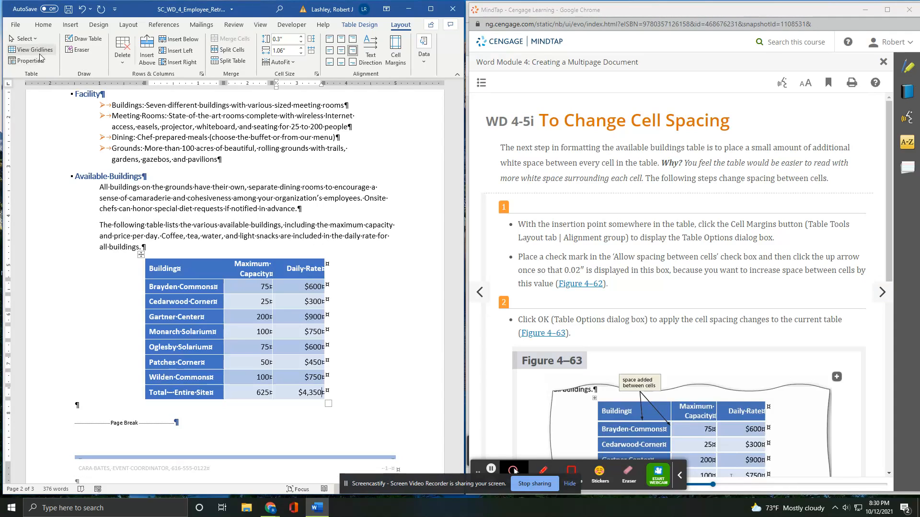
pyautogui.click(39, 50)
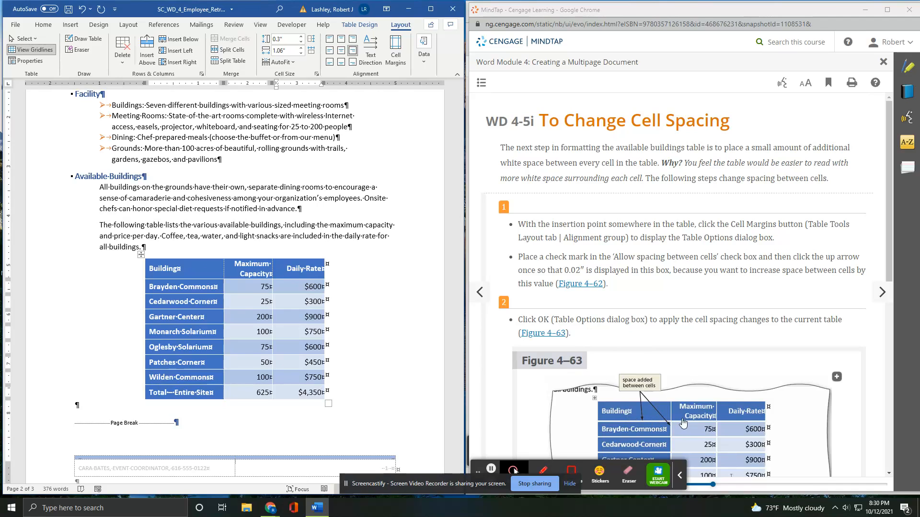
# Allow spacing between the cells of the available buildings table and set it to 0.02 inch.
pyautogui.scroll(-2, 711, 415)
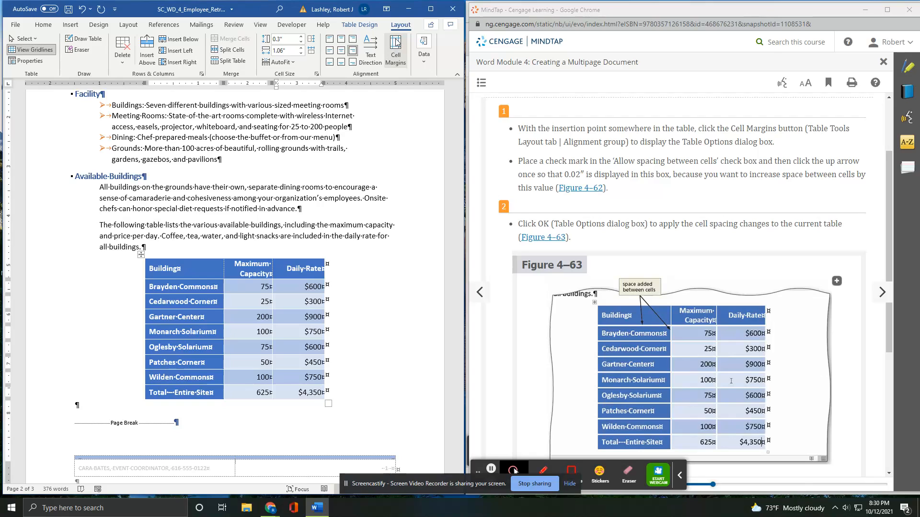
pyautogui.click(396, 55)
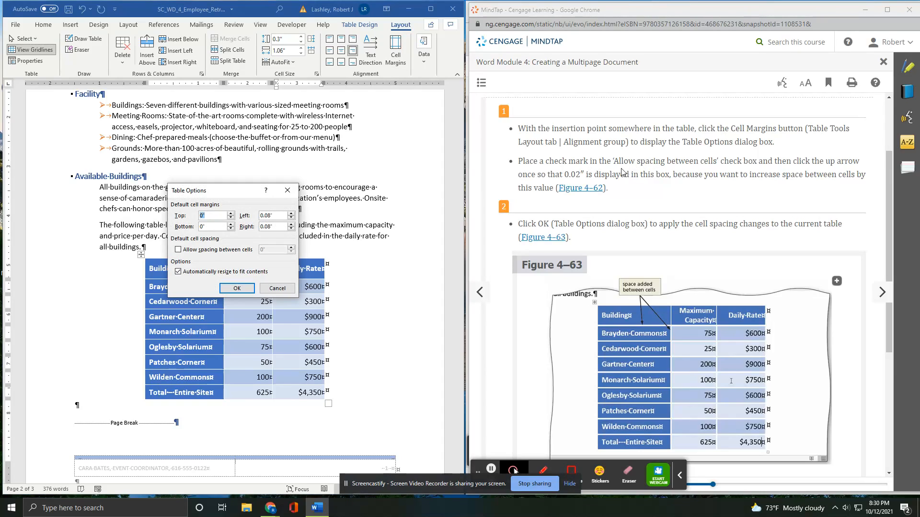
pyautogui.click(179, 250)
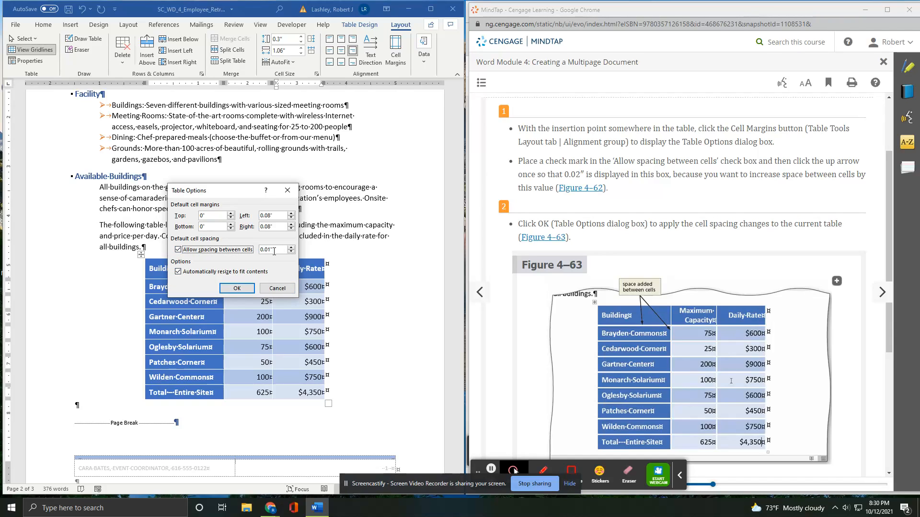
pyautogui.click(291, 247)
pyautogui.scroll(-5, 705, 231)
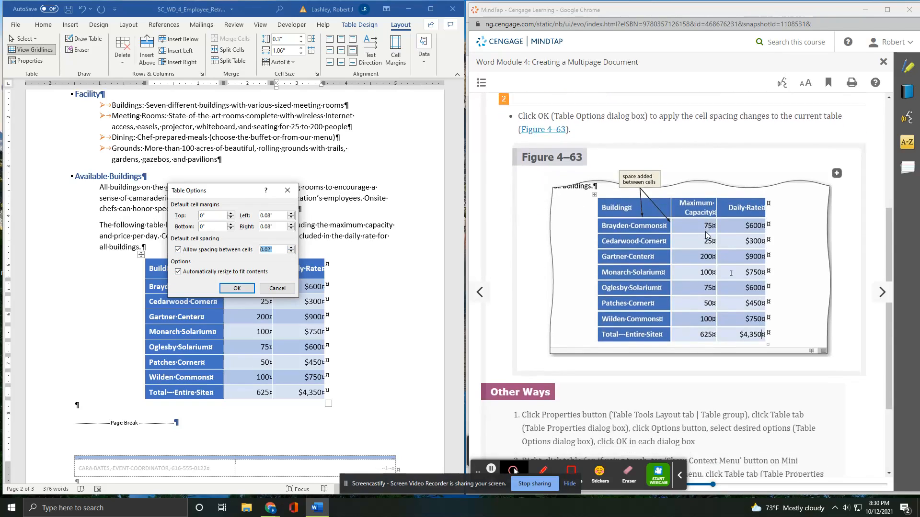
pyautogui.click(236, 288)
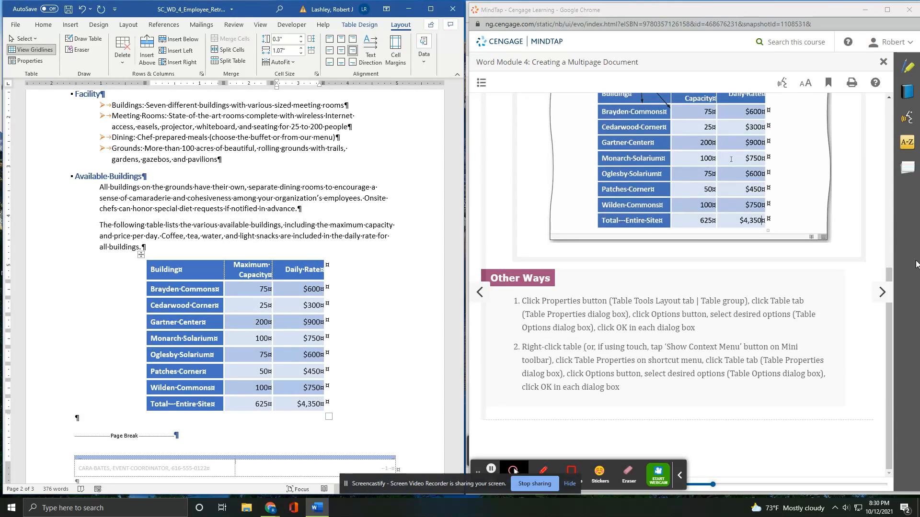
# Advance the textbook to changing cell margins, and set the available buildings table's top and bottom margins to 0.02", left and right to 0.1".
pyautogui.click(884, 293)
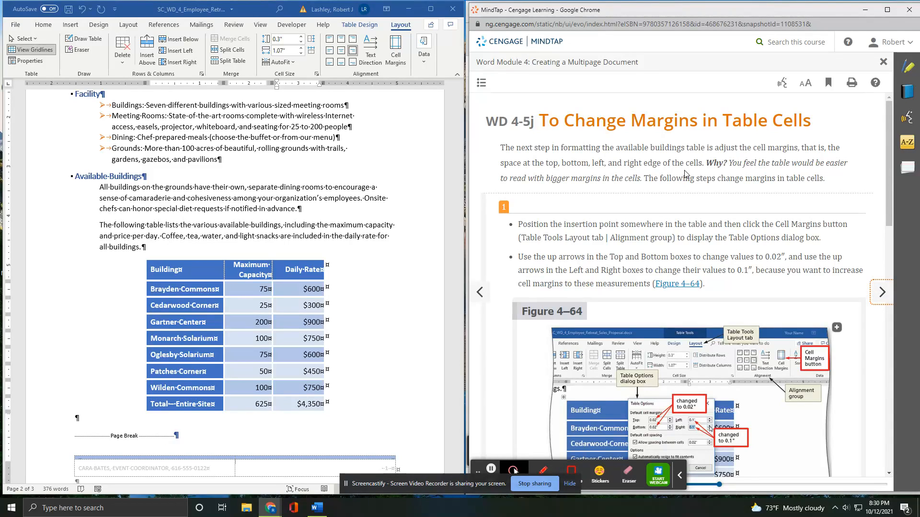
pyautogui.scroll(-1, 684, 174)
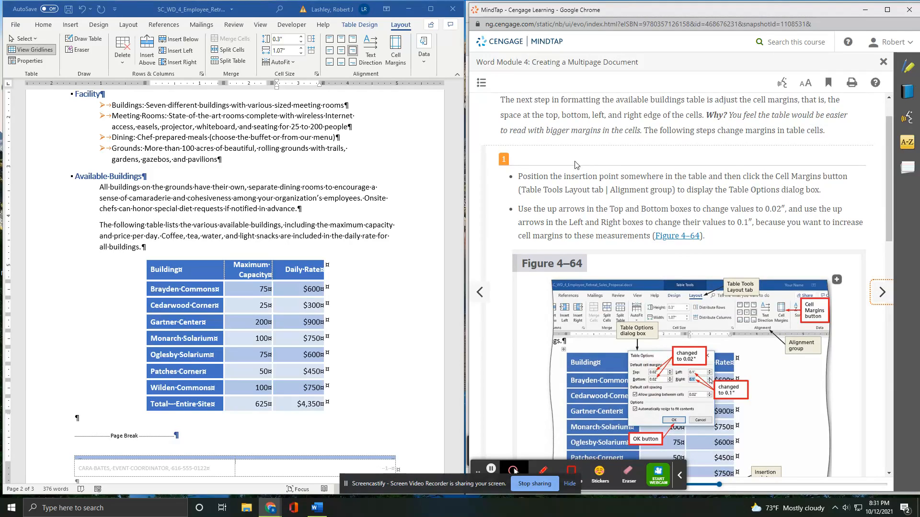
pyautogui.click(394, 47)
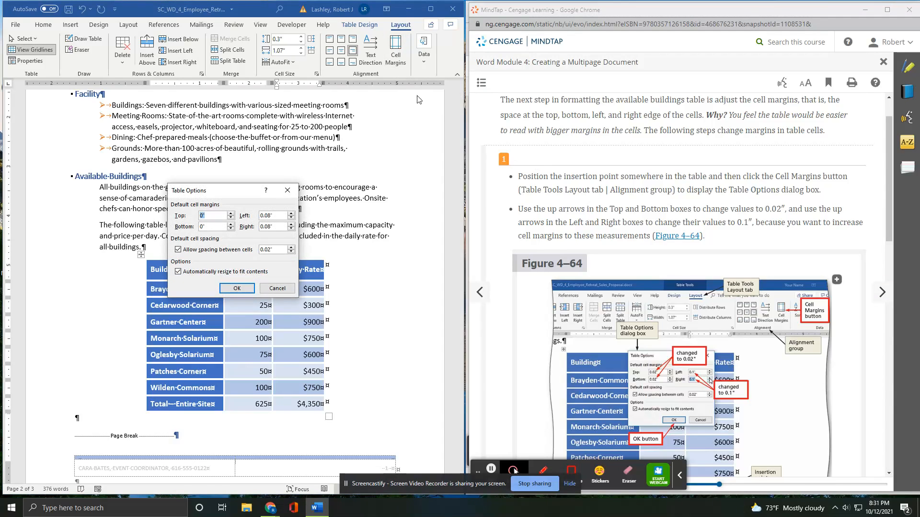
pyautogui.scroll(-1, 633, 224)
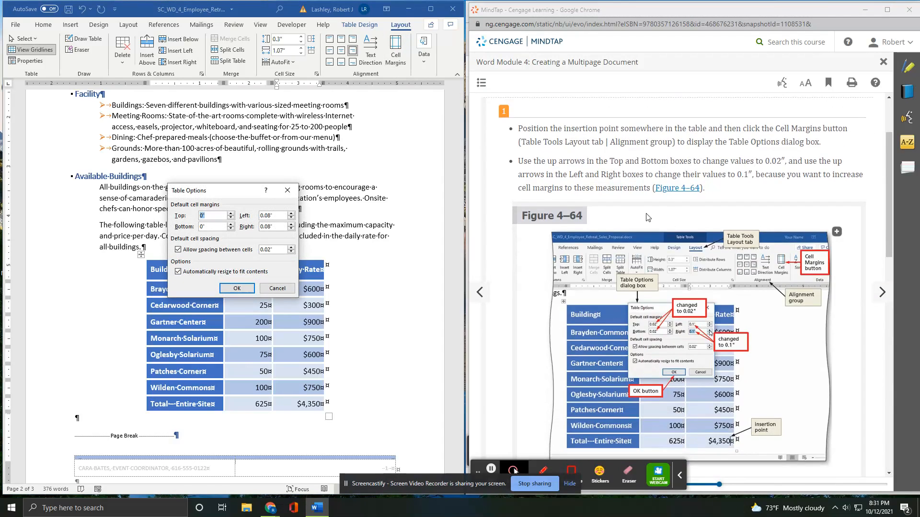
pyautogui.click(231, 214)
pyautogui.click(231, 224)
pyautogui.click(291, 214)
pyautogui.click(291, 214)
pyautogui.click(290, 224)
pyautogui.click(291, 224)
pyautogui.scroll(-4, 708, 240)
pyautogui.scroll(-3, 708, 240)
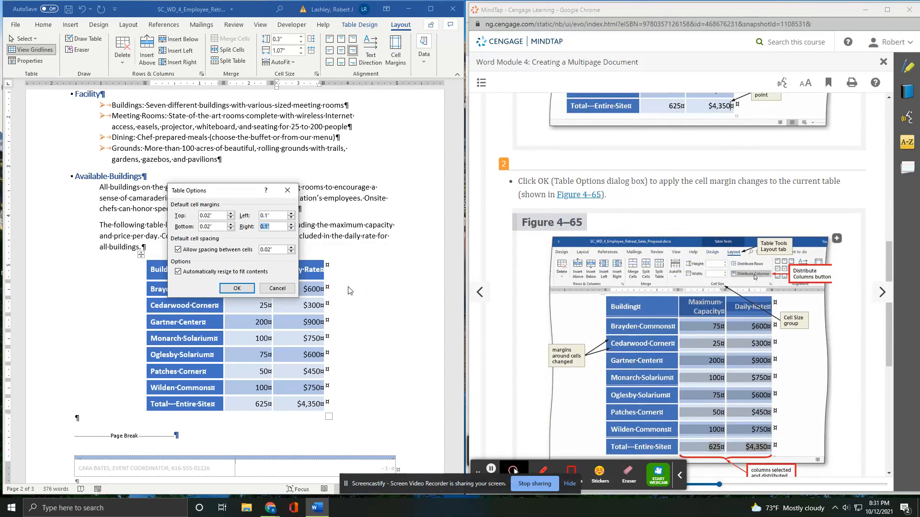
pyautogui.click(246, 292)
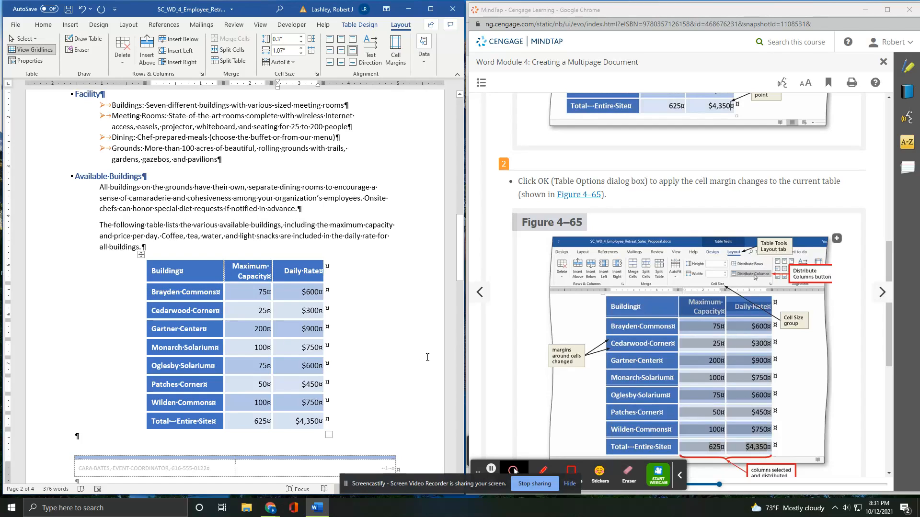
# Advance the textbook to distributing columns, and make the Maximum Capacity and Daily Rate columns of the available buildings table equally wide.
pyautogui.scroll(-2, 666, 358)
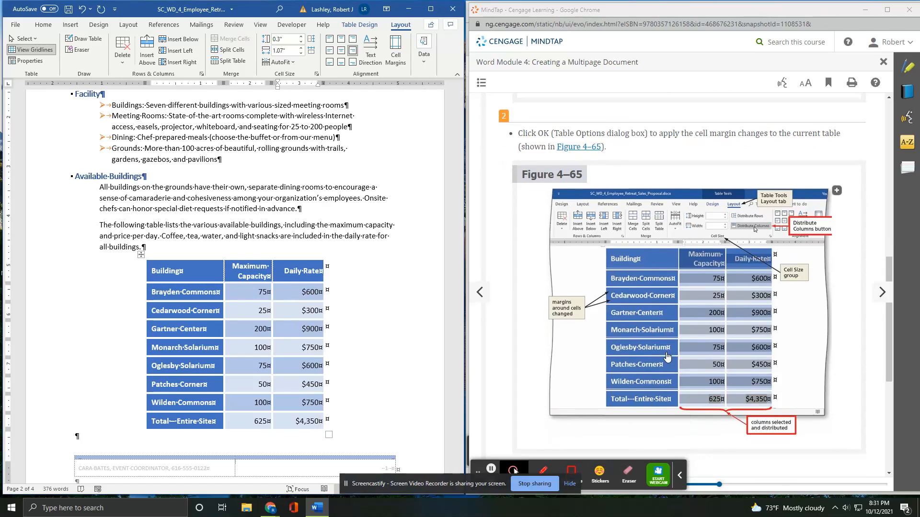
pyautogui.scroll(-4, 625, 310)
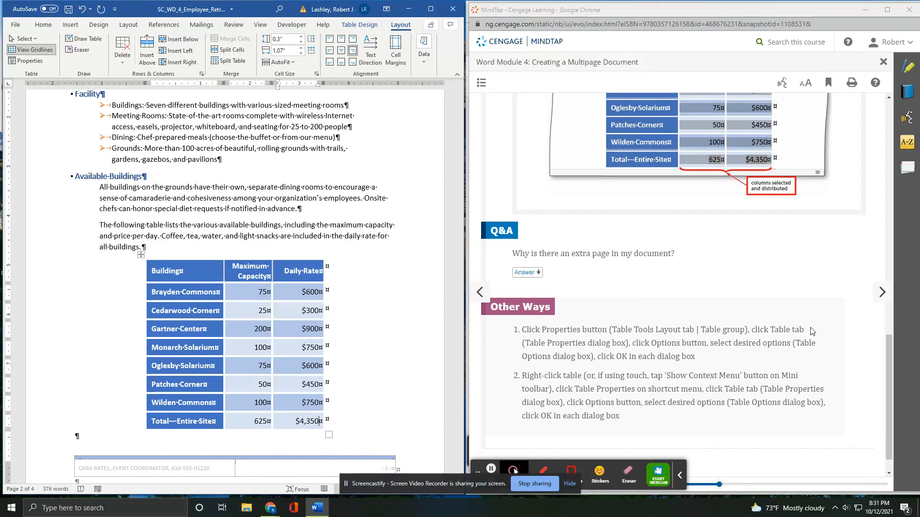
pyautogui.click(882, 292)
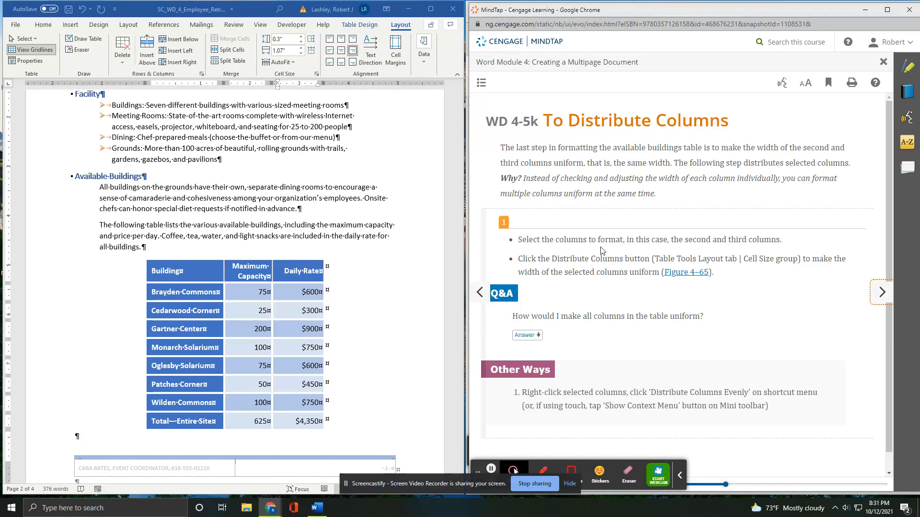
pyautogui.click(260, 258)
pyautogui.moveTo(258, 257); pyautogui.dragTo(306, 257)
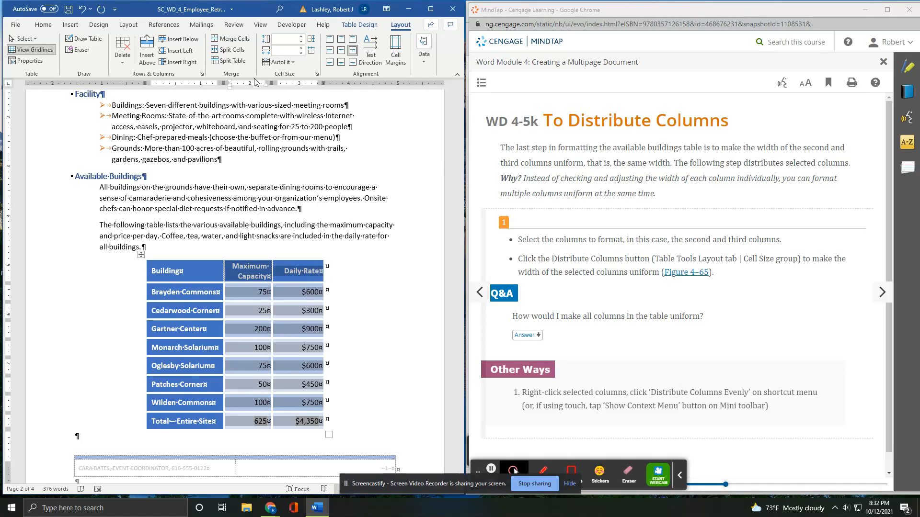
pyautogui.click(297, 68)
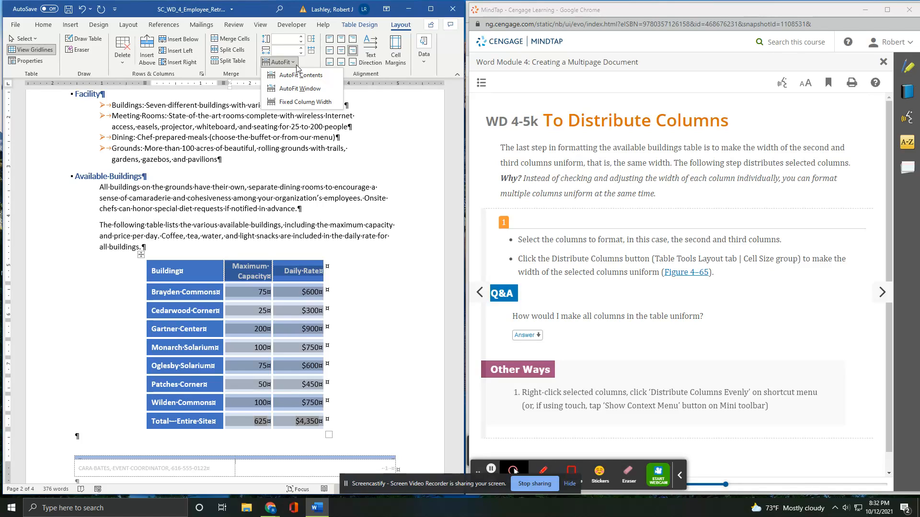
pyautogui.click(310, 63)
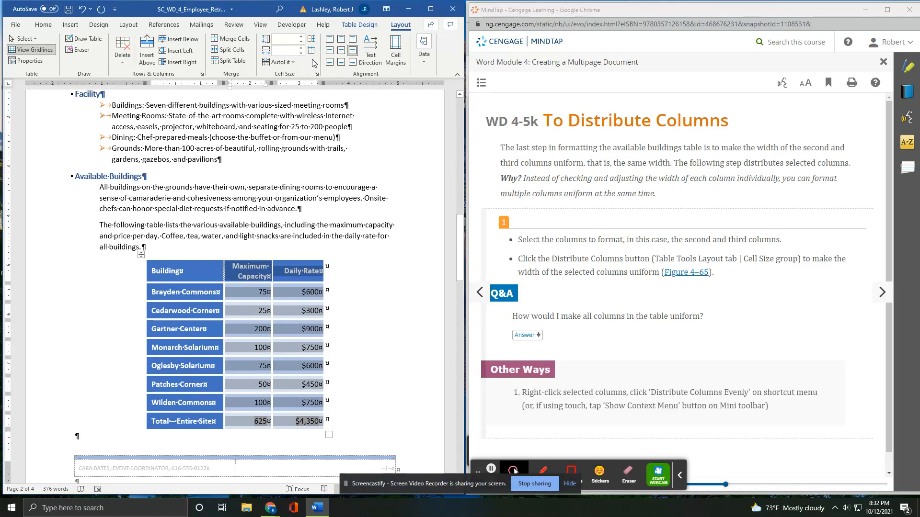
pyautogui.click(430, 9)
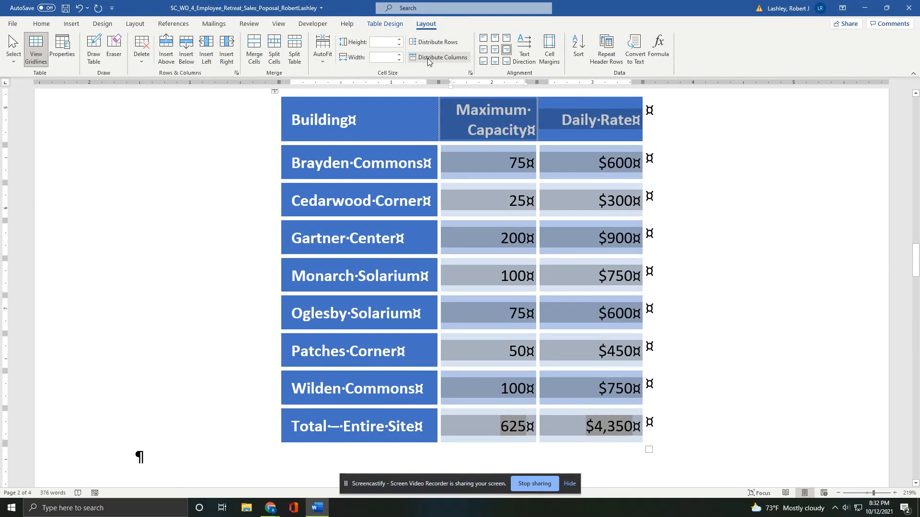
pyautogui.click(441, 58)
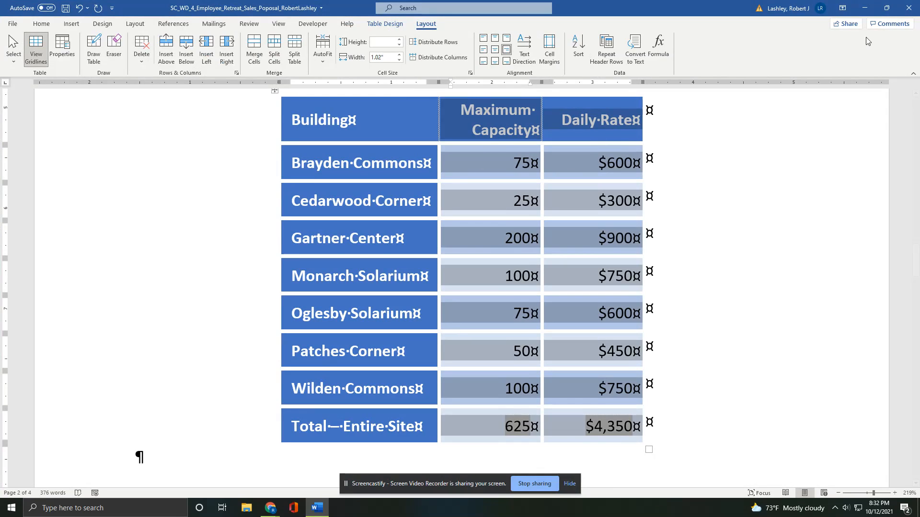
pyautogui.click(886, 8)
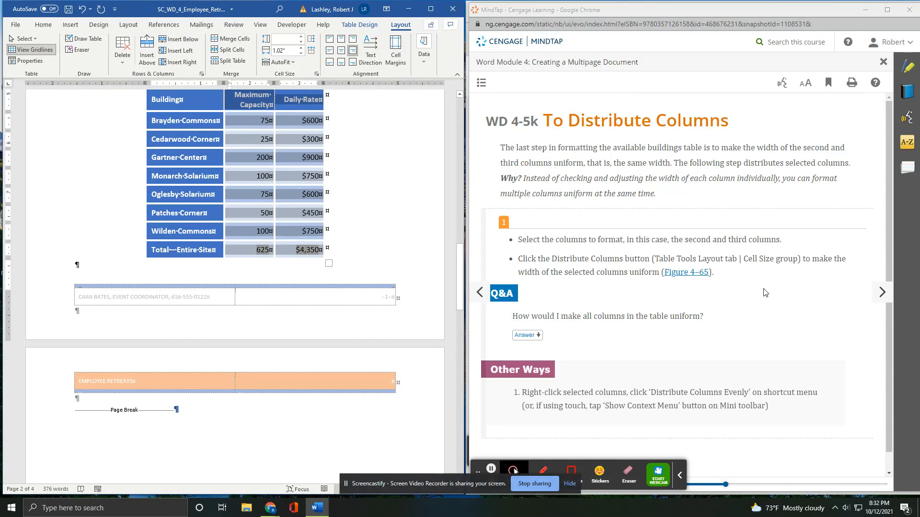
# Advance the textbook to deleting a blank paragraph, and delete the blank paragraph below the available buildings table.
pyautogui.scroll(-1, 630, 283)
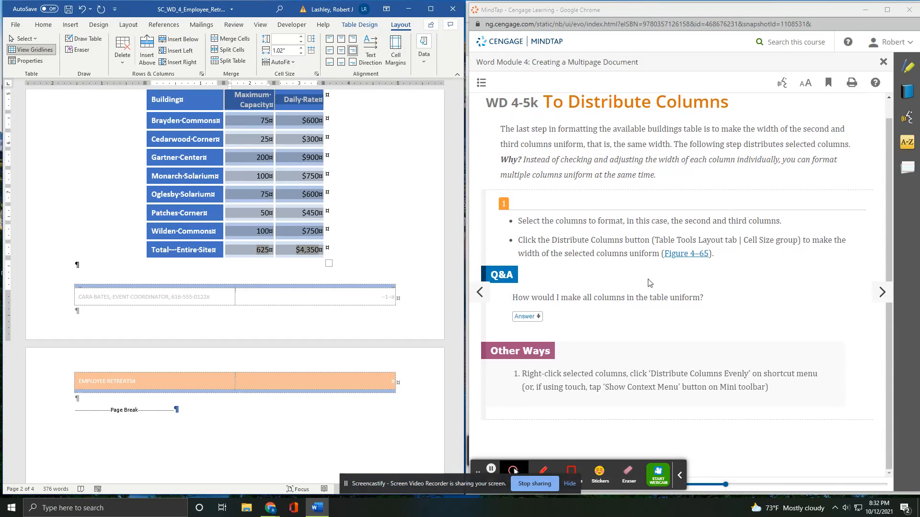
pyautogui.click(882, 293)
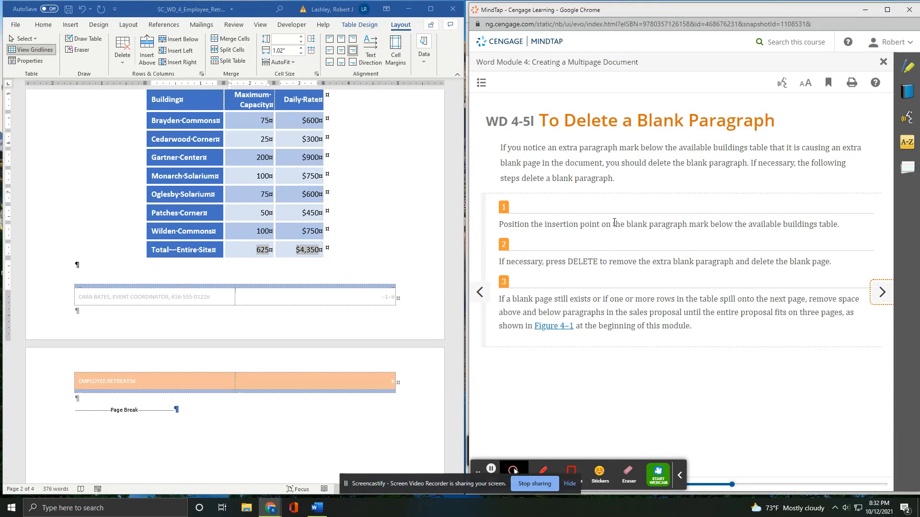
pyautogui.click(88, 271)
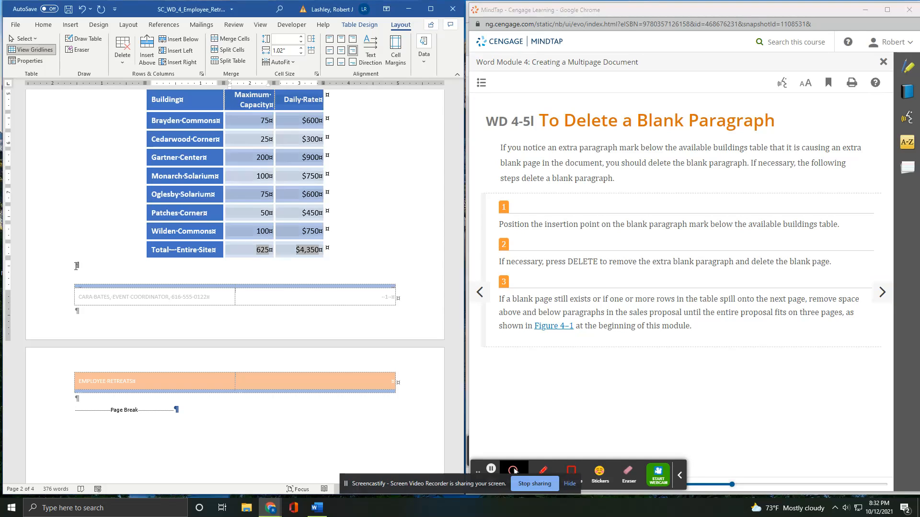
pyautogui.scroll(-8, 191, 291)
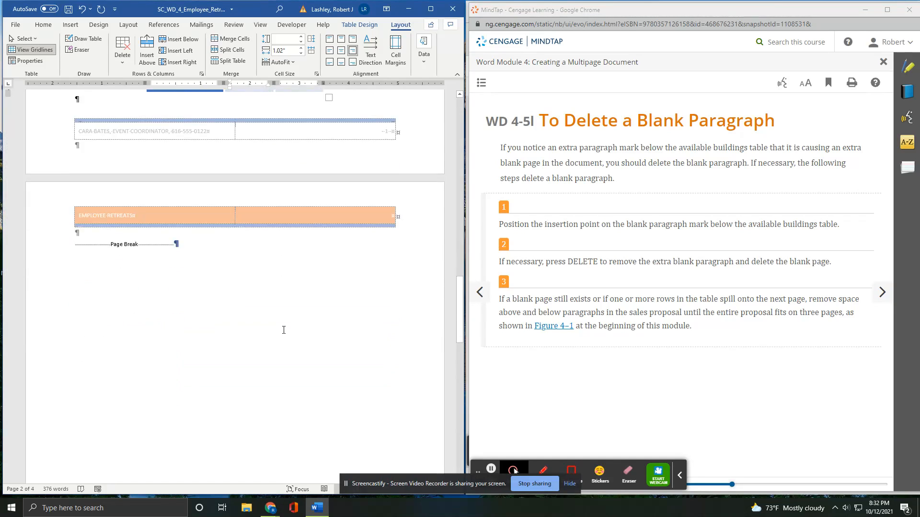
pyautogui.scroll(8, 284, 329)
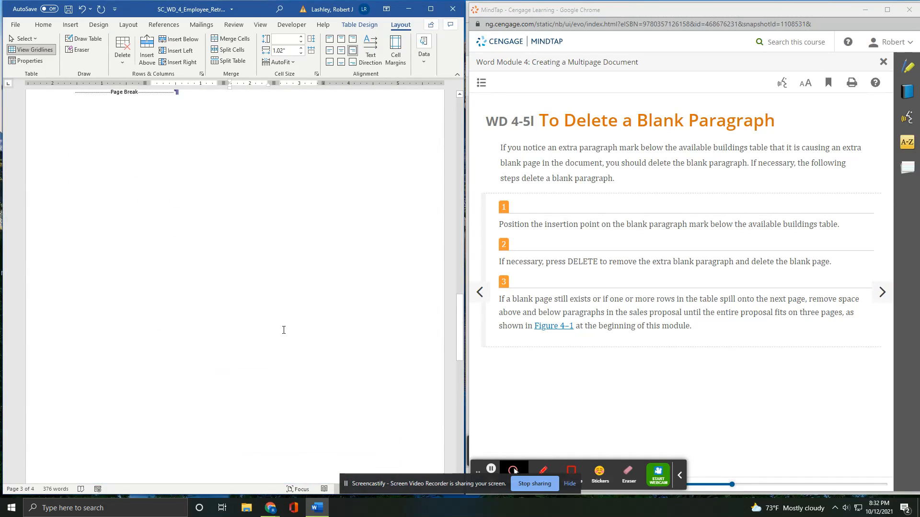
pyautogui.scroll(1, 283, 329)
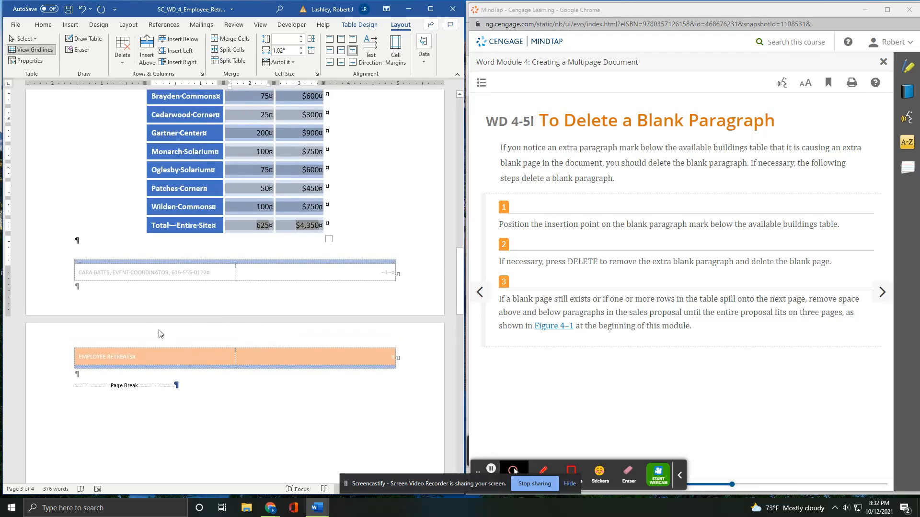
pyautogui.click(77, 240)
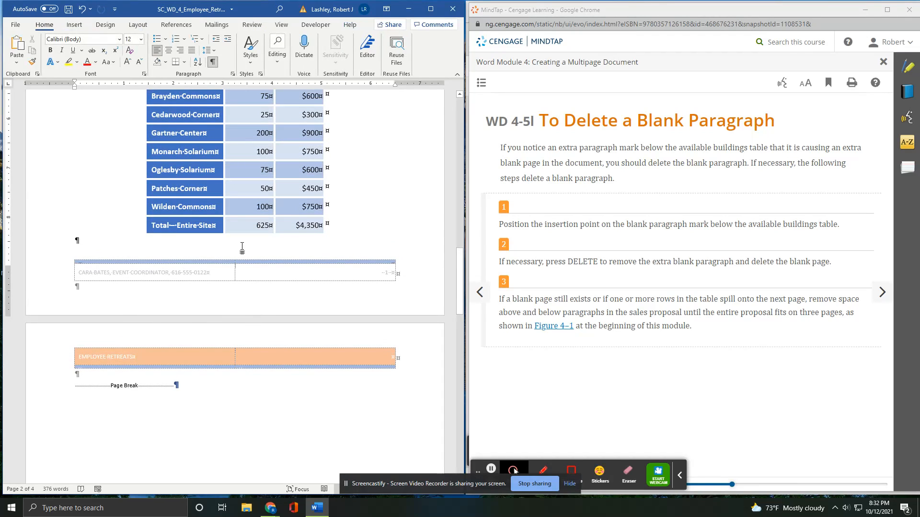
pyautogui.press('Delete')
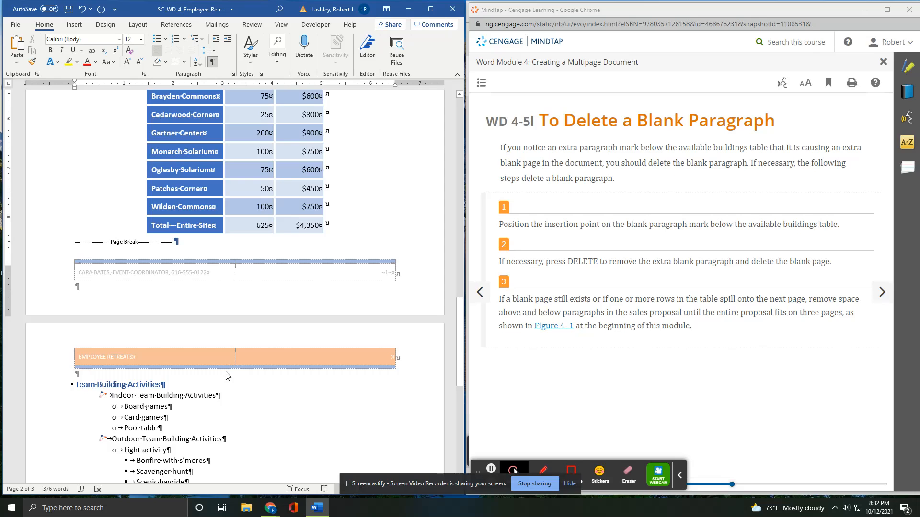
pyautogui.scroll(-5, 227, 376)
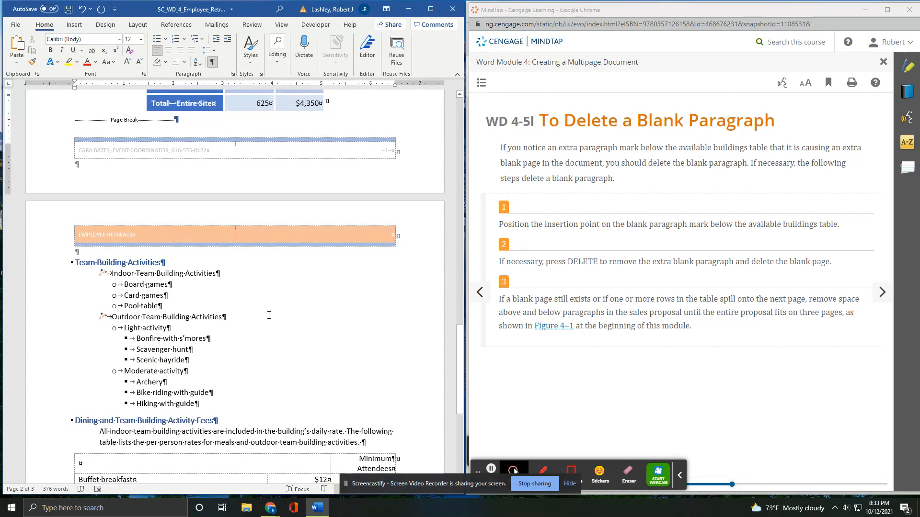
# Advance the textbook to the section on showing gridlines and review its instructions and Figure 4–66.
pyautogui.click(880, 291)
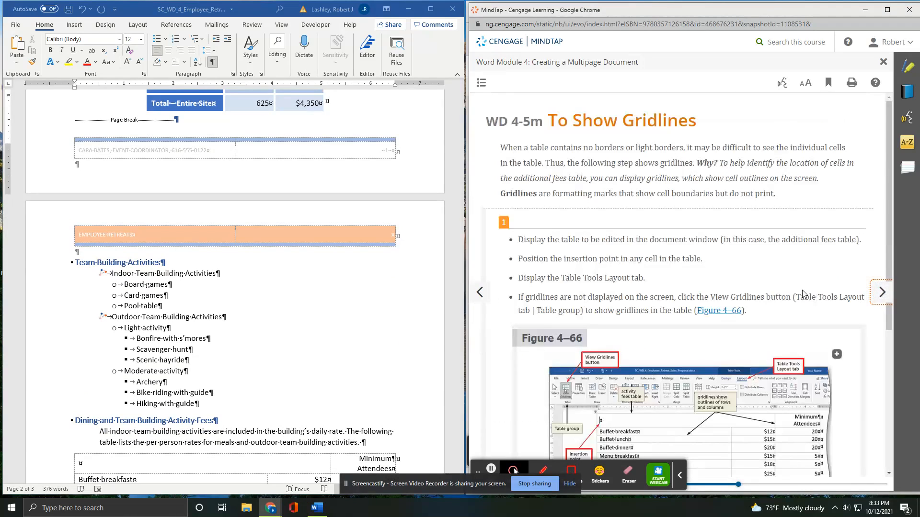
pyautogui.scroll(-1, 702, 249)
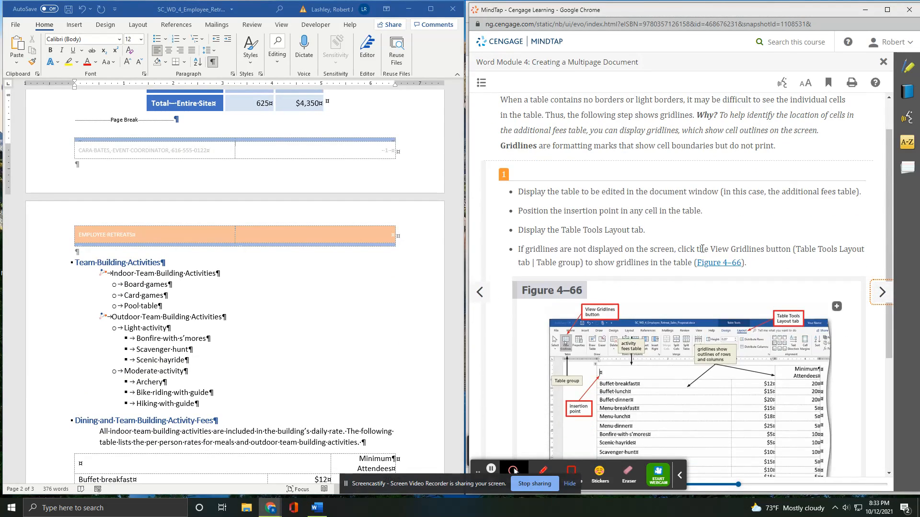
pyautogui.scroll(-2, 702, 249)
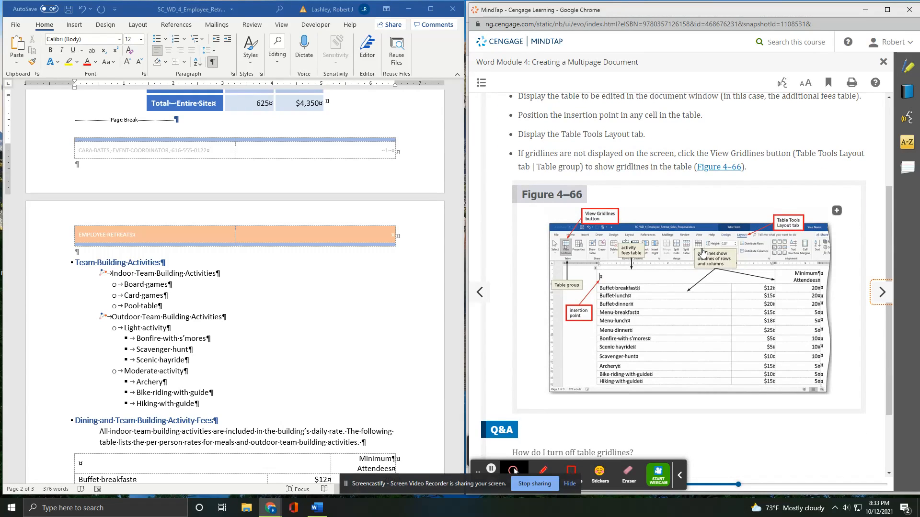
pyautogui.scroll(2, 691, 257)
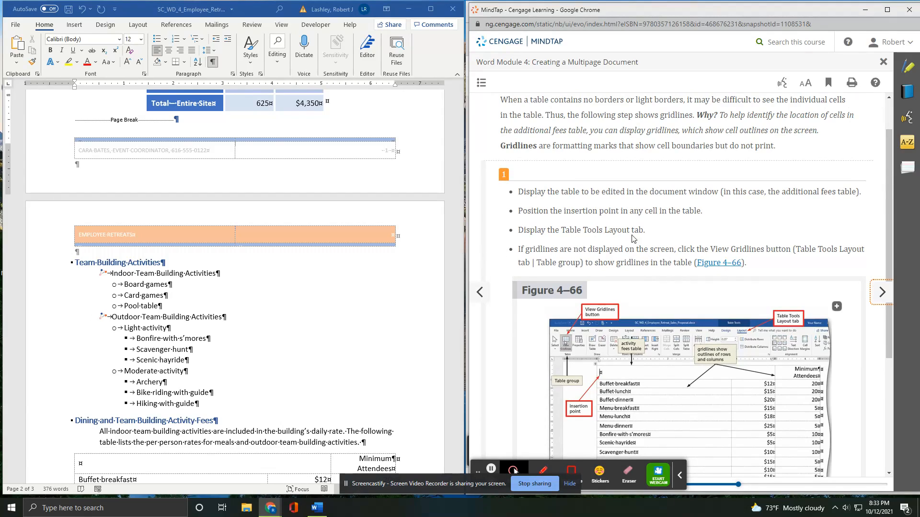
# Turn the gridlines off and back on in the table under Dining and Team Building Activity Fees.
pyautogui.scroll(-6, 167, 280)
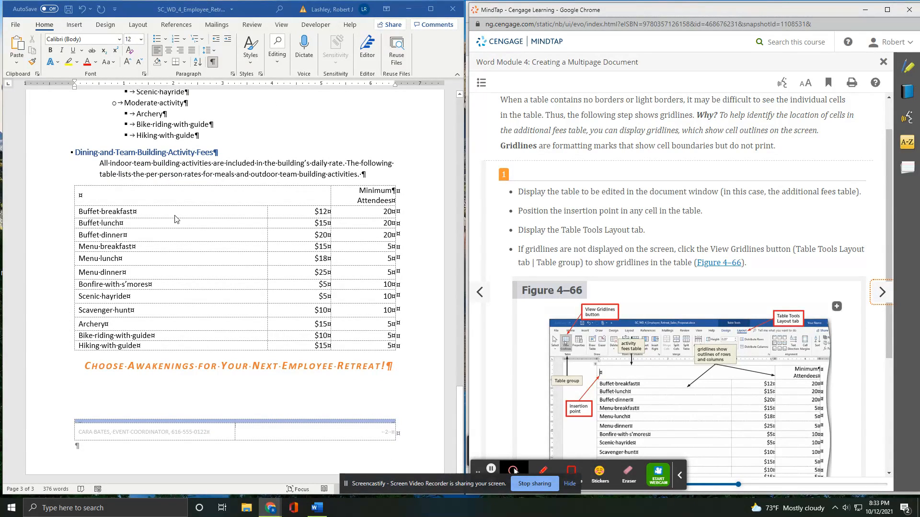
pyautogui.click(179, 203)
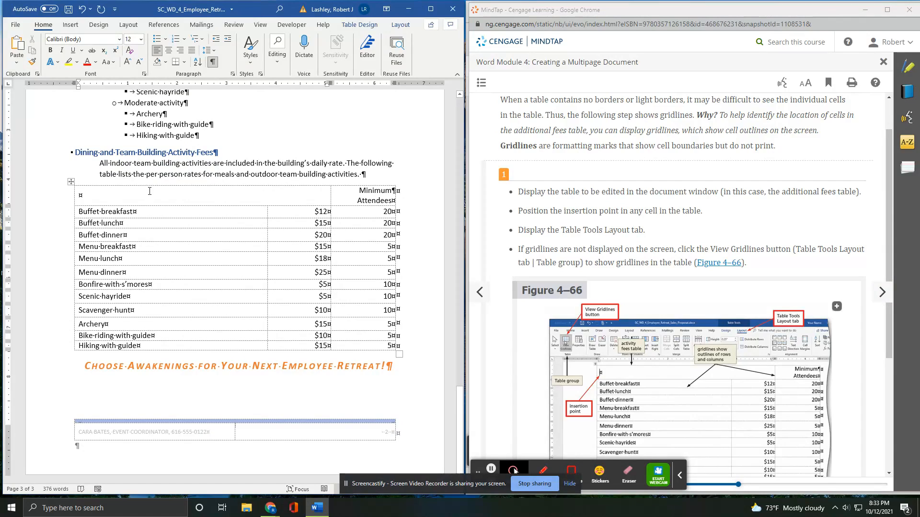
pyautogui.click(372, 26)
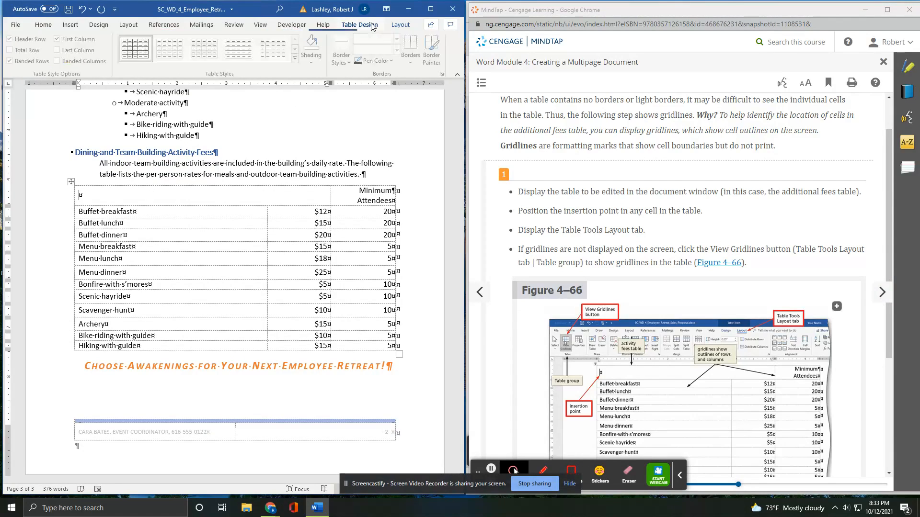
pyautogui.click(400, 25)
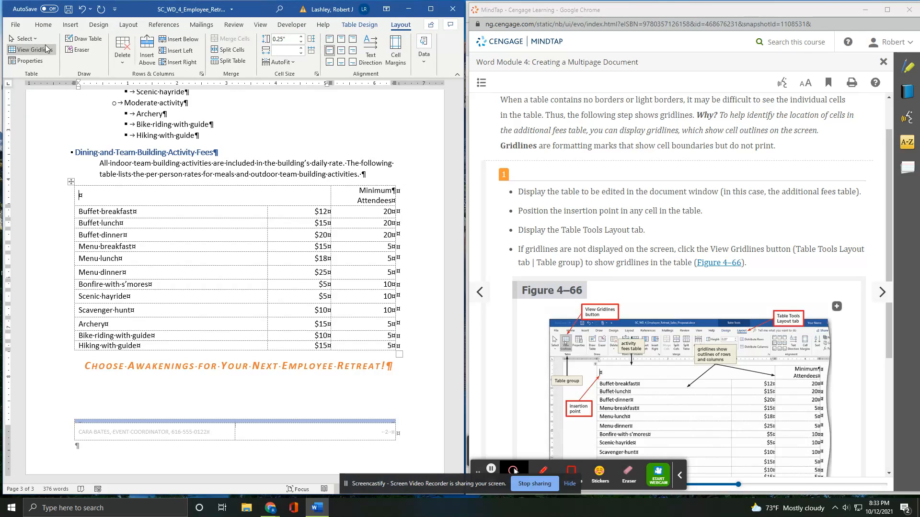
pyautogui.click(32, 49)
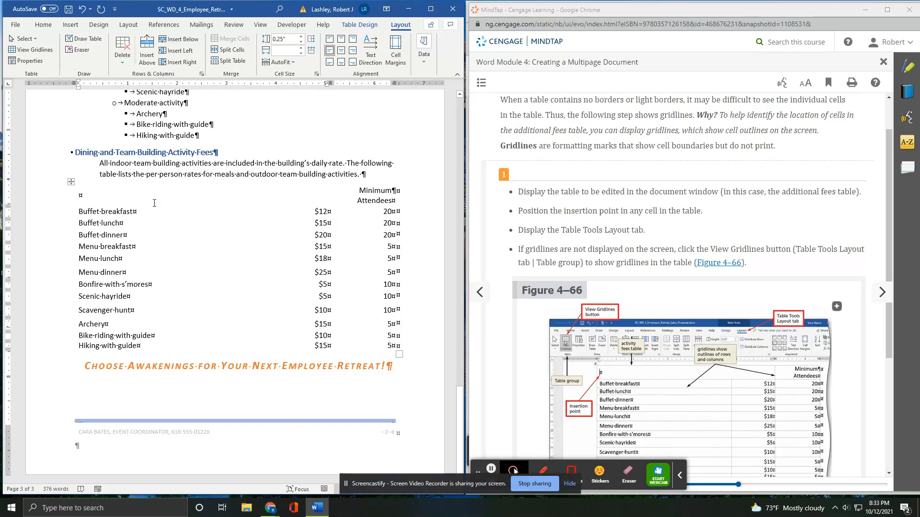
pyautogui.click(71, 182)
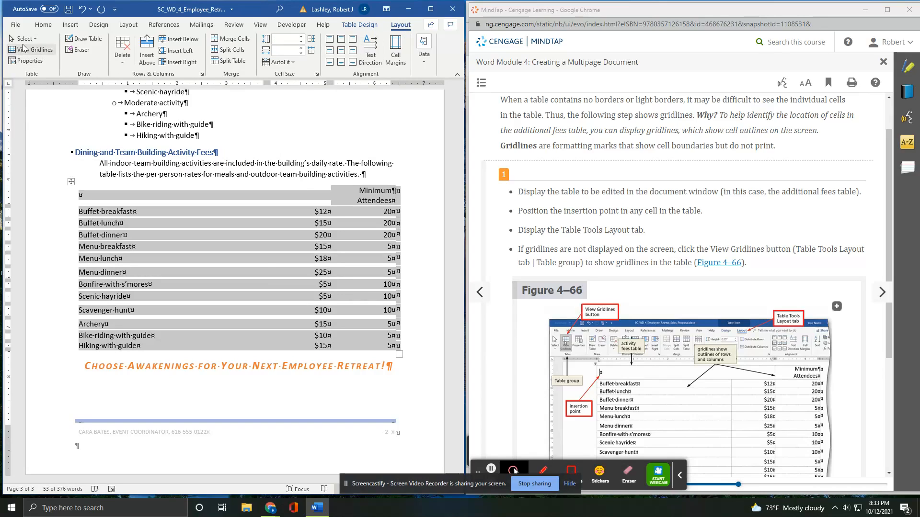
pyautogui.click(25, 50)
pyautogui.click(158, 259)
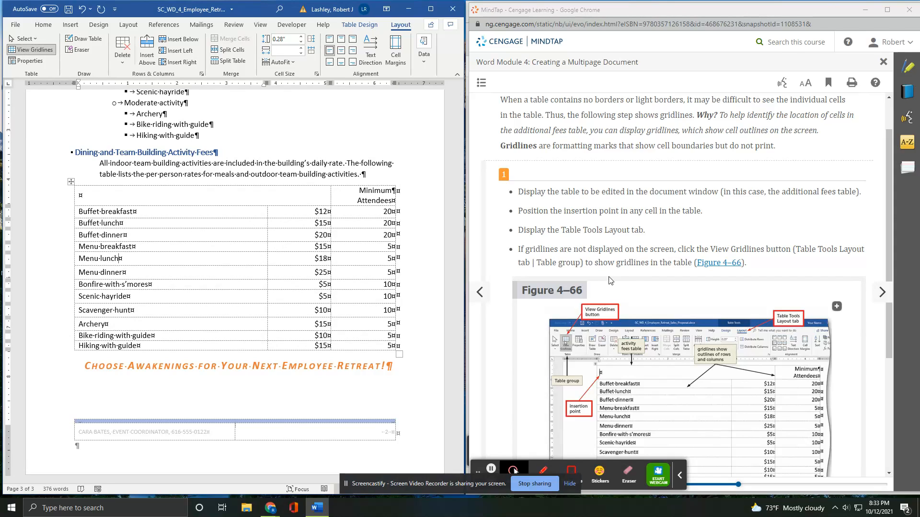
# Advance the textbook to splitting a table cell, and split the upper-left cell of the activity fees table into 2 columns and 1 row.
pyautogui.scroll(-4, 609, 280)
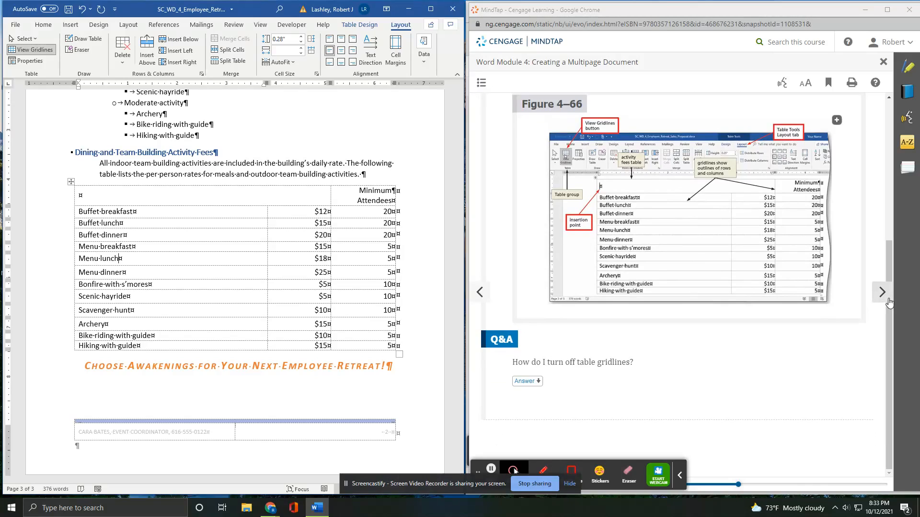
pyautogui.click(884, 294)
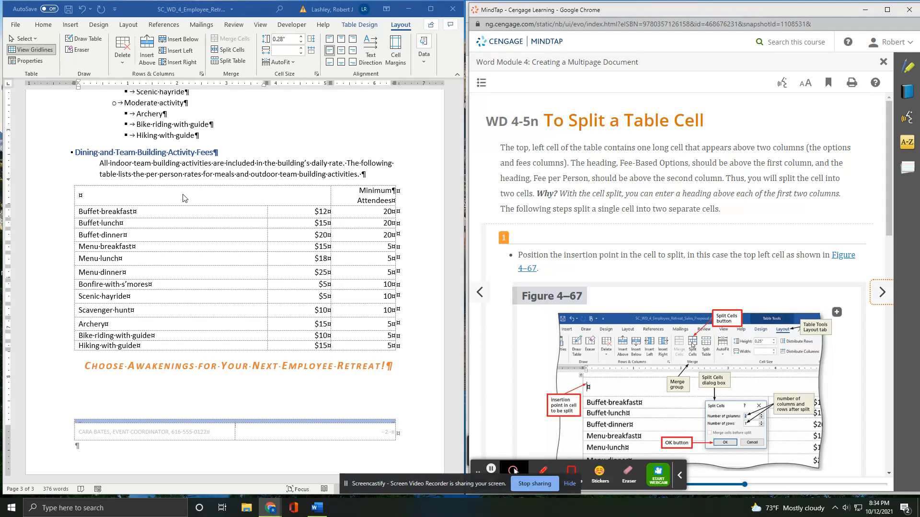
pyautogui.click(166, 196)
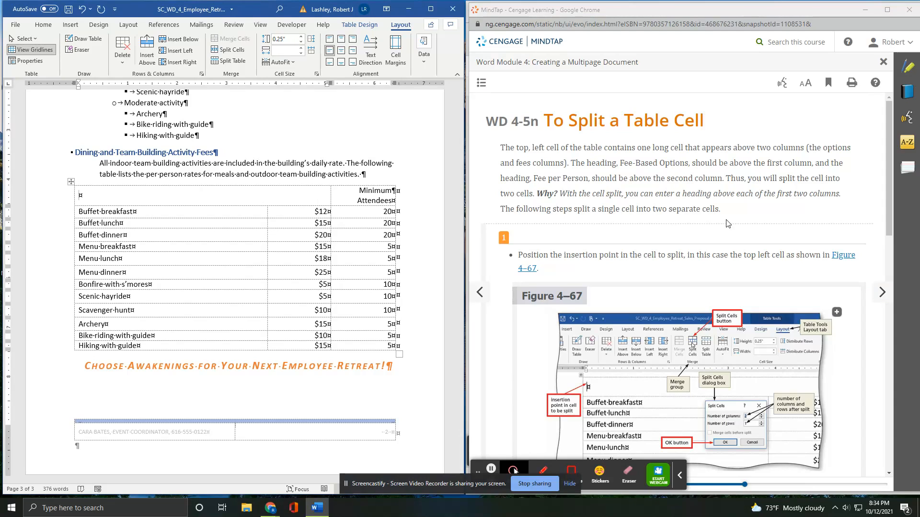
pyautogui.scroll(-7, 725, 221)
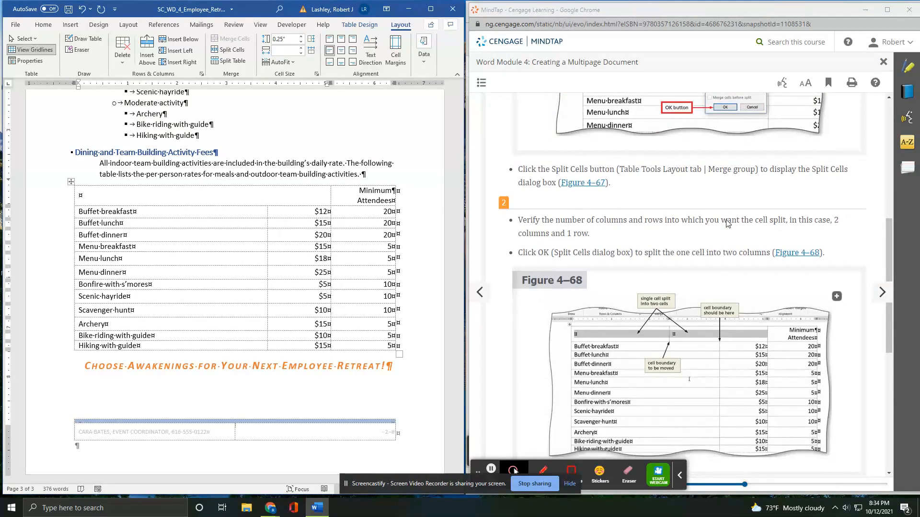
pyautogui.scroll(-1, 726, 223)
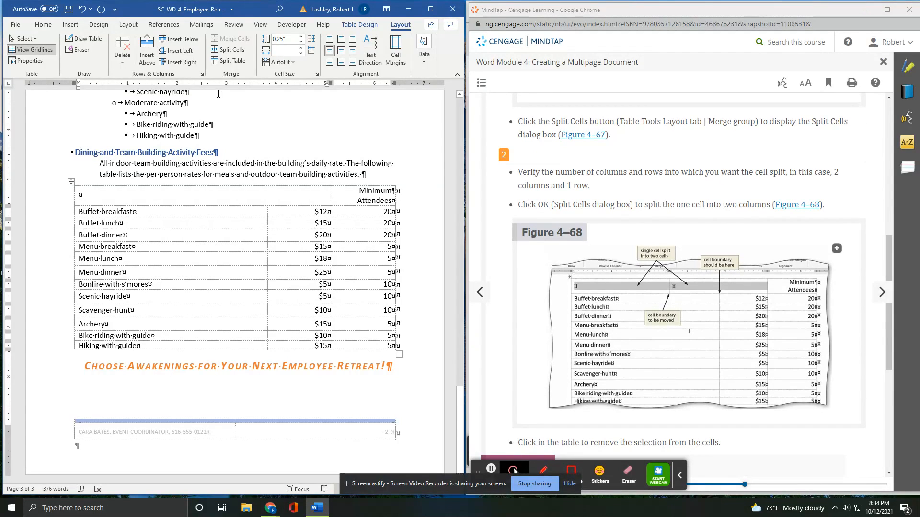
pyautogui.click(219, 50)
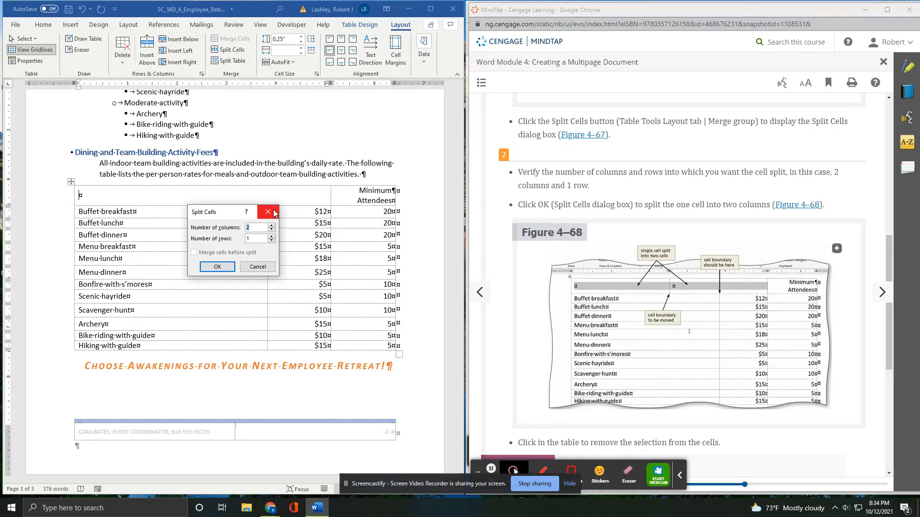
pyautogui.click(215, 268)
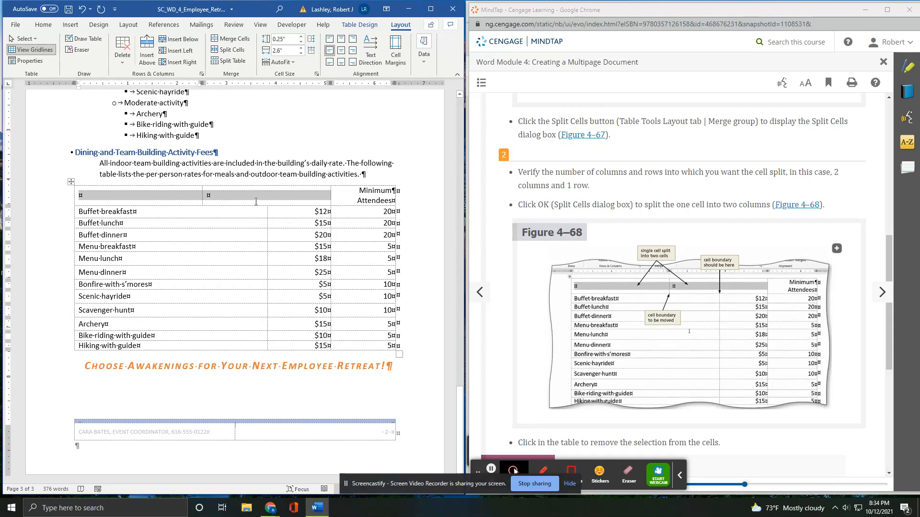
# Advance the textbook to moving a cell boundary, and align the boundary between the two split header cells with the column boundary below.
pyautogui.scroll(-3, 766, 203)
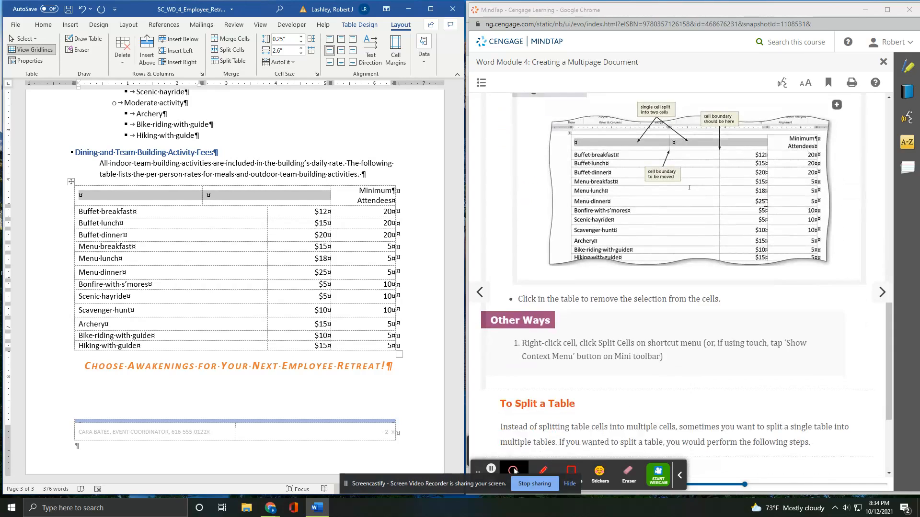
pyautogui.scroll(-3, 766, 203)
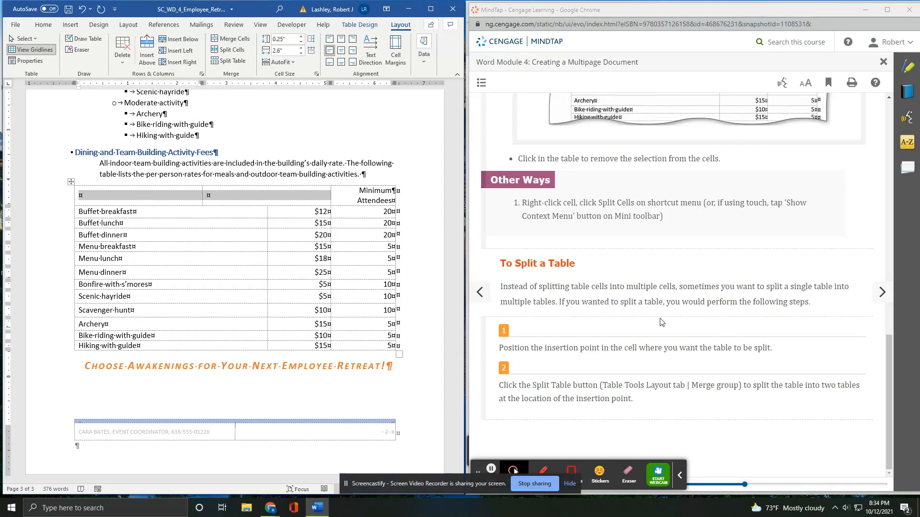
pyautogui.click(879, 295)
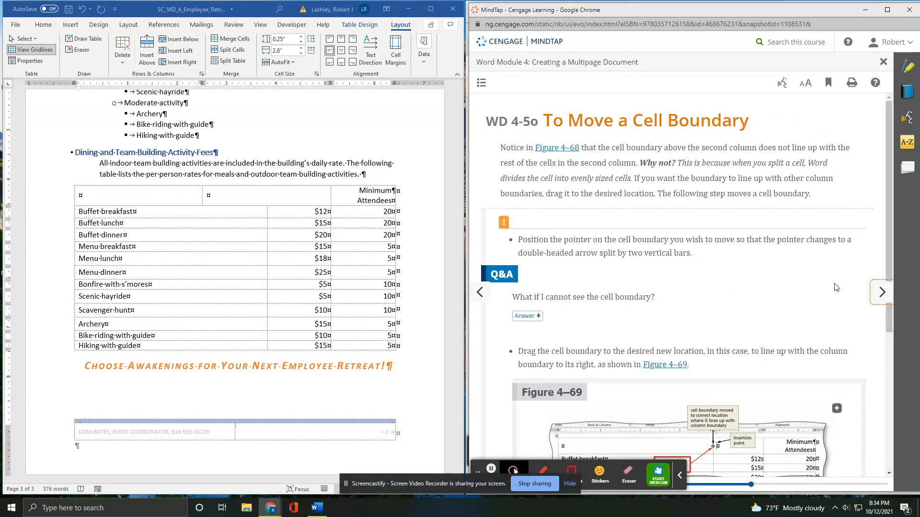
pyautogui.scroll(-3, 747, 272)
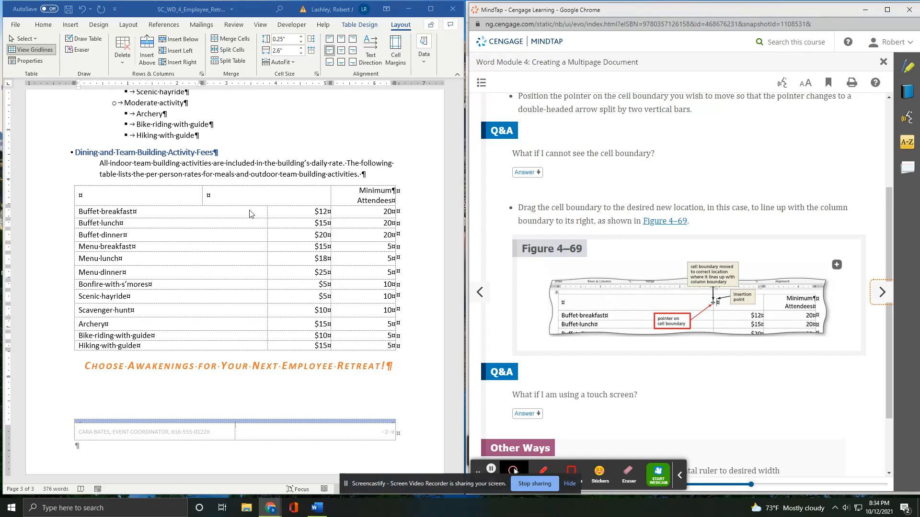
pyautogui.click(202, 196)
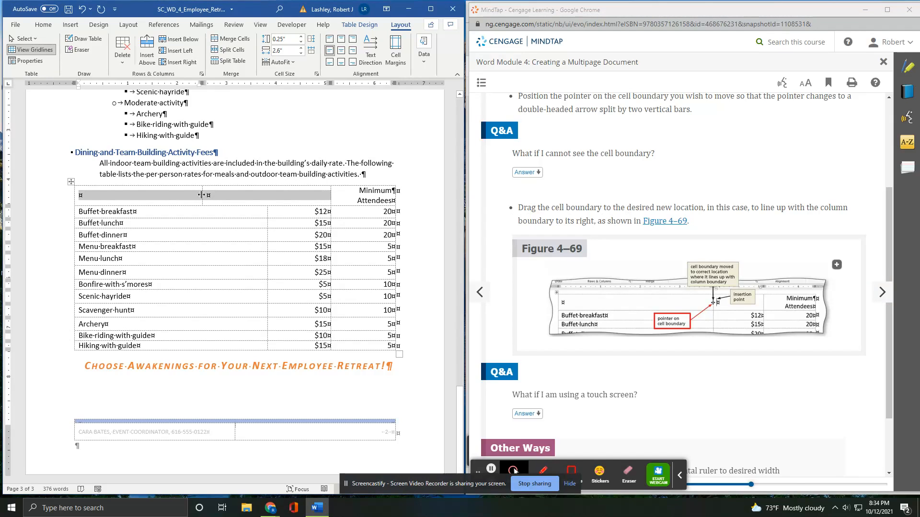
pyautogui.click(212, 201)
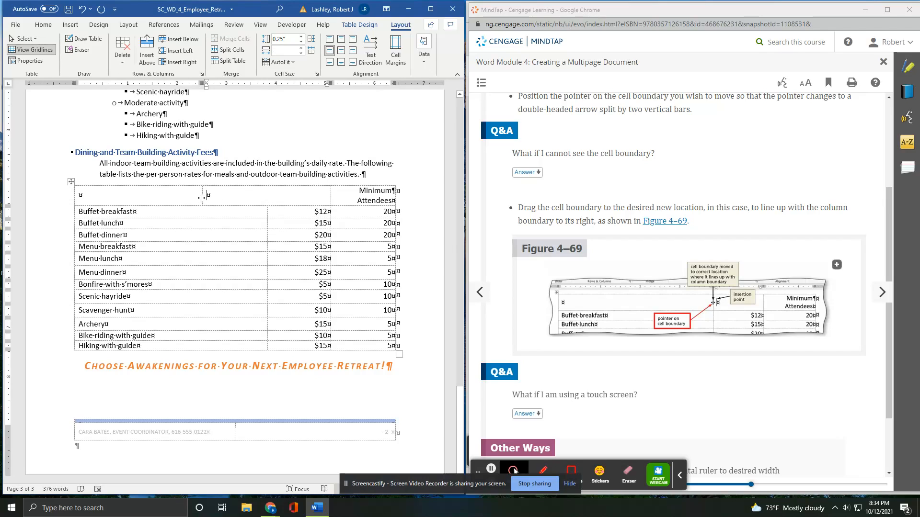
pyautogui.moveTo(201, 197); pyautogui.dragTo(267, 198)
pyautogui.click(268, 228)
# Advance the textbook to entering text in cells, and enter Fee-Based Options as the first column heading of the activity fees table.
pyautogui.scroll(-2, 670, 280)
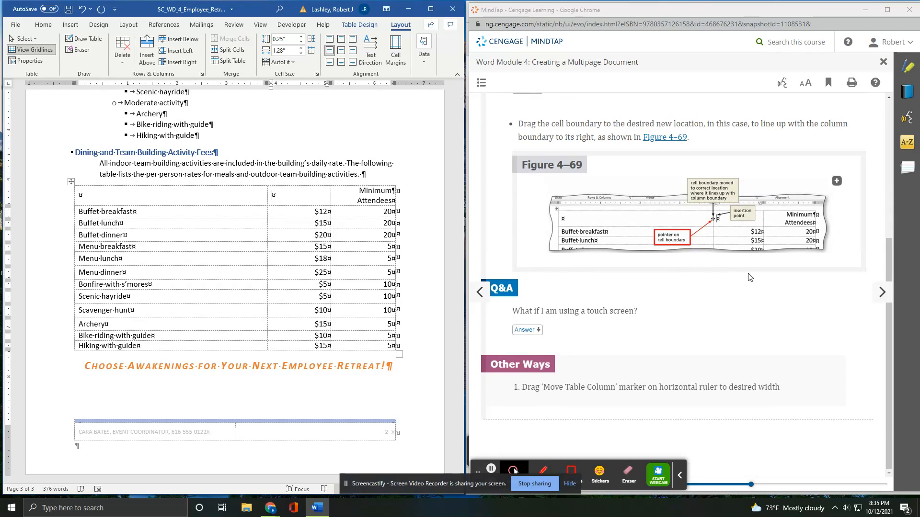
pyautogui.click(882, 293)
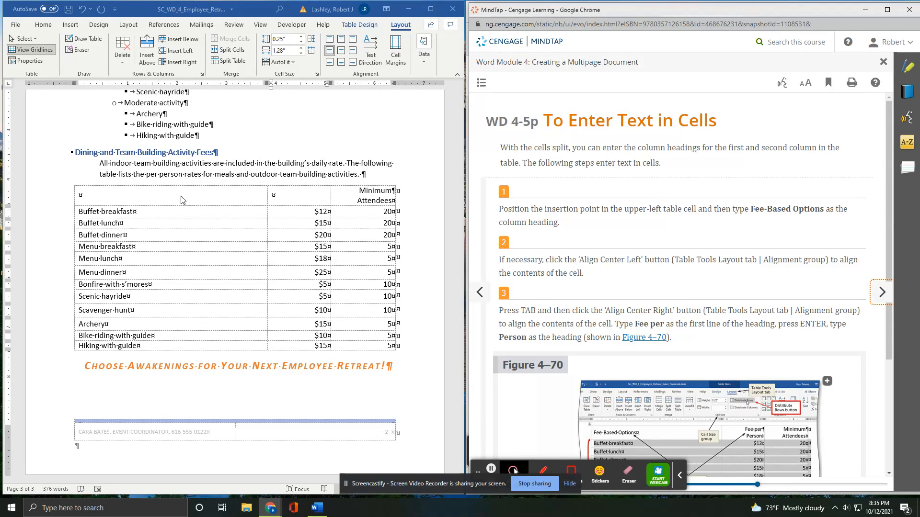
pyautogui.scroll(-2, 688, 287)
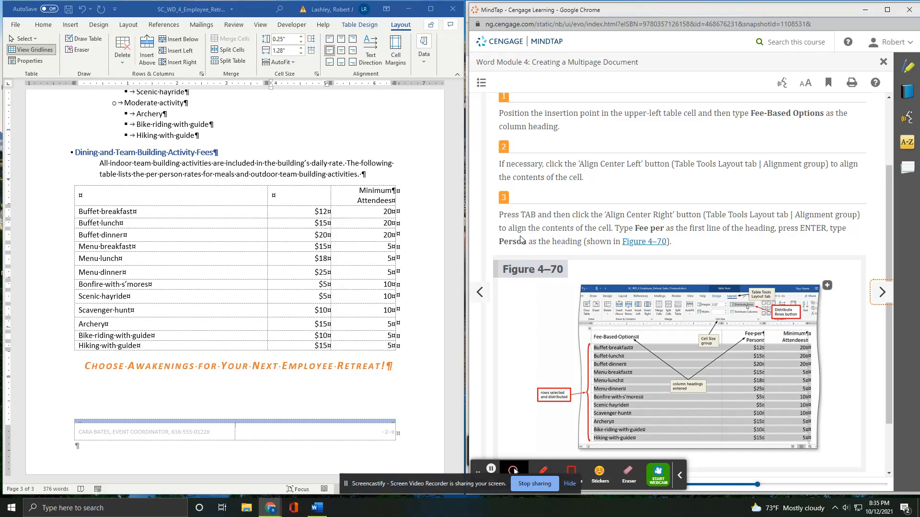
pyautogui.click(118, 196)
pyautogui.click(119, 197)
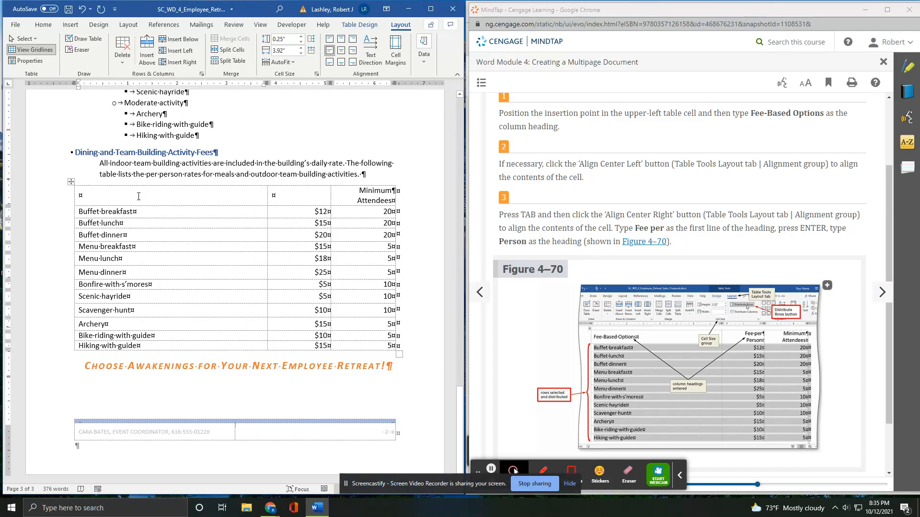
pyautogui.write('Fee-Bas')
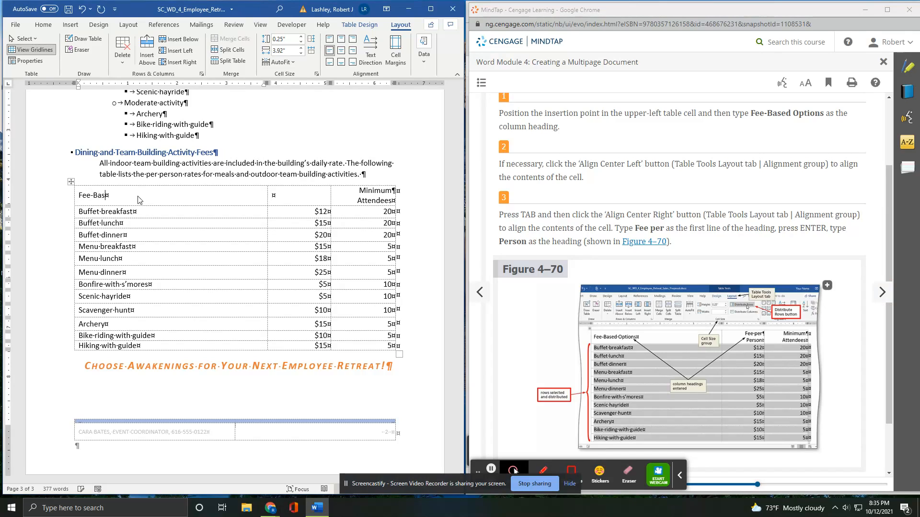
pyautogui.write('ed·')
pyautogui.write(' Options')
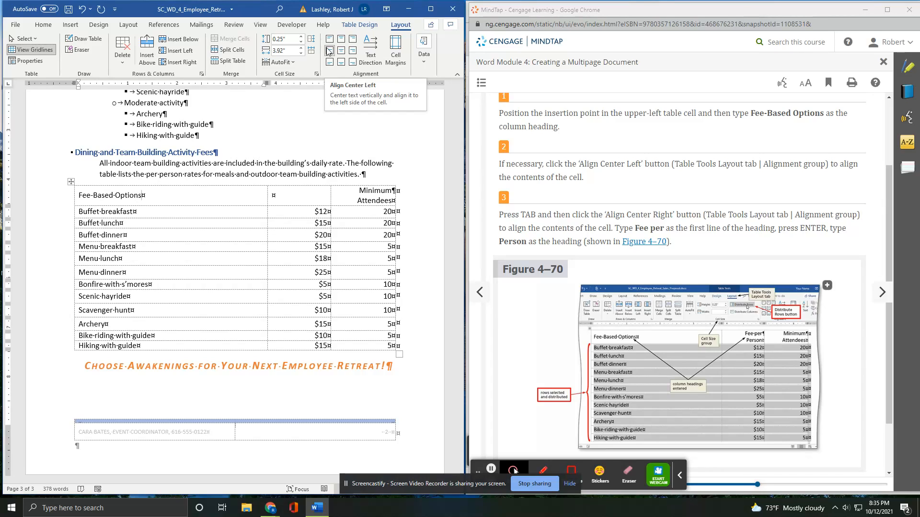
# Align the second header cell center right and enter the heading Fee per Person on two lines, with Person on the second line.
pyautogui.click(291, 200)
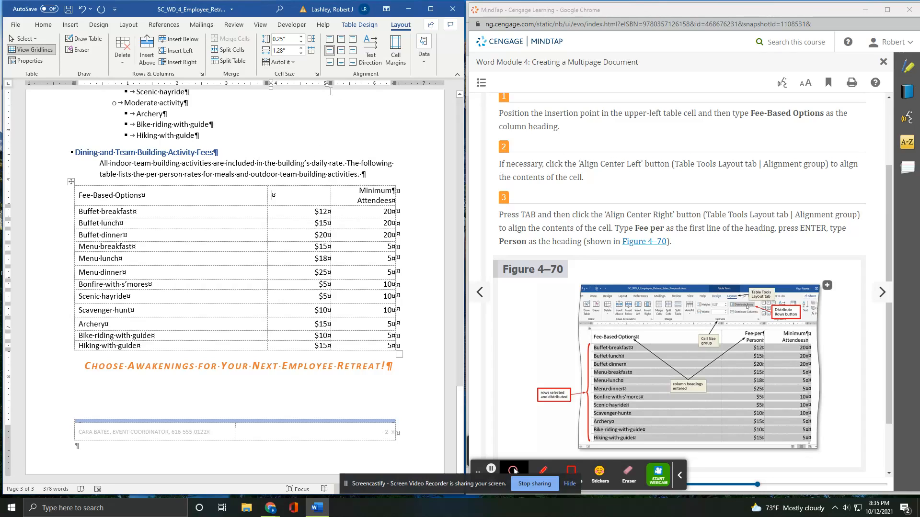
pyautogui.click(352, 51)
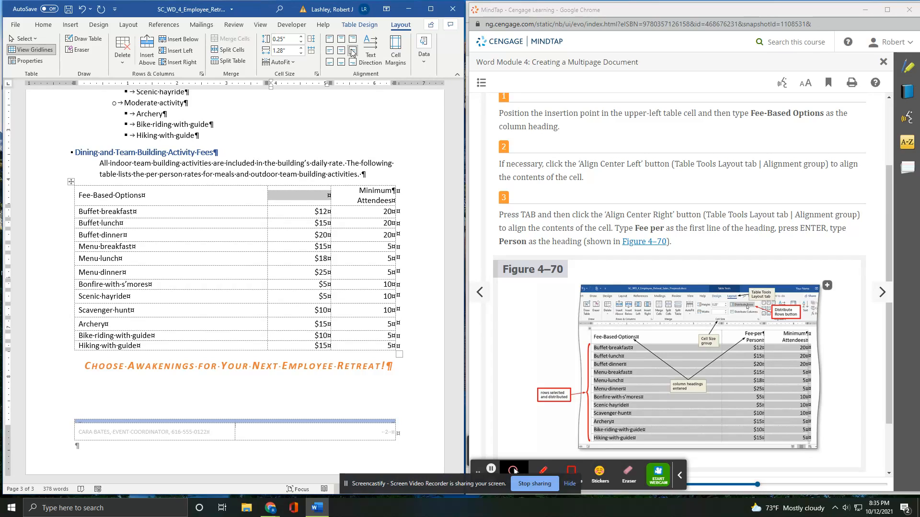
pyautogui.write('Fee')
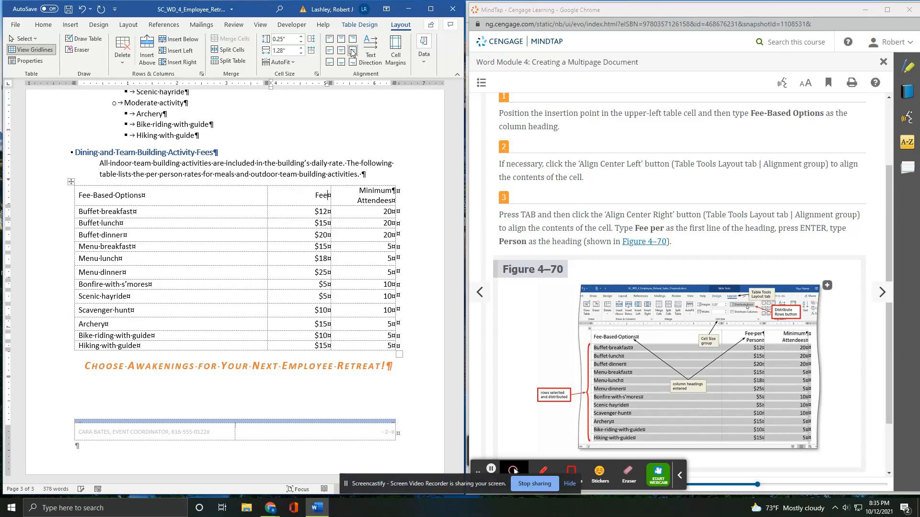
pyautogui.write(' per')
pyautogui.press('Return')
pyautogui.write('Person')
# Advance the textbook to distributing rows, and make all rows below the column headings of the activity fees table equally high.
pyautogui.scroll(-2, 600, 178)
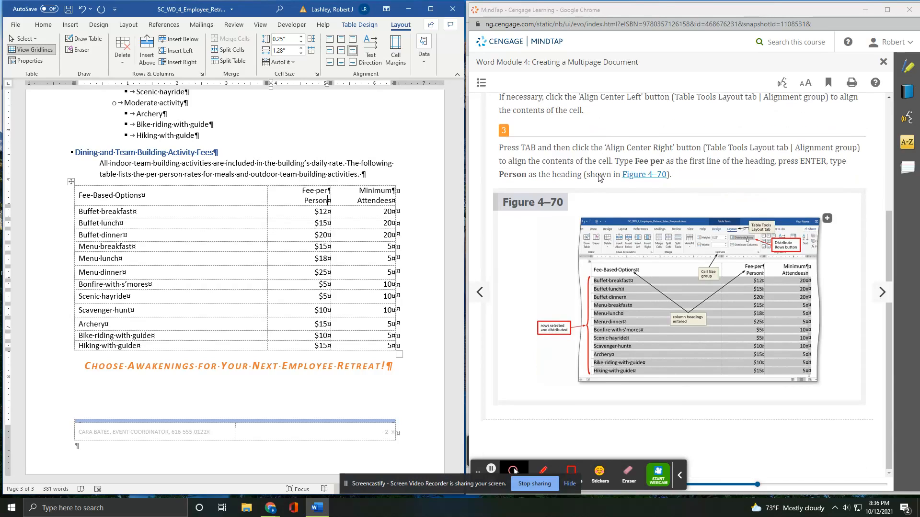
pyautogui.click(882, 293)
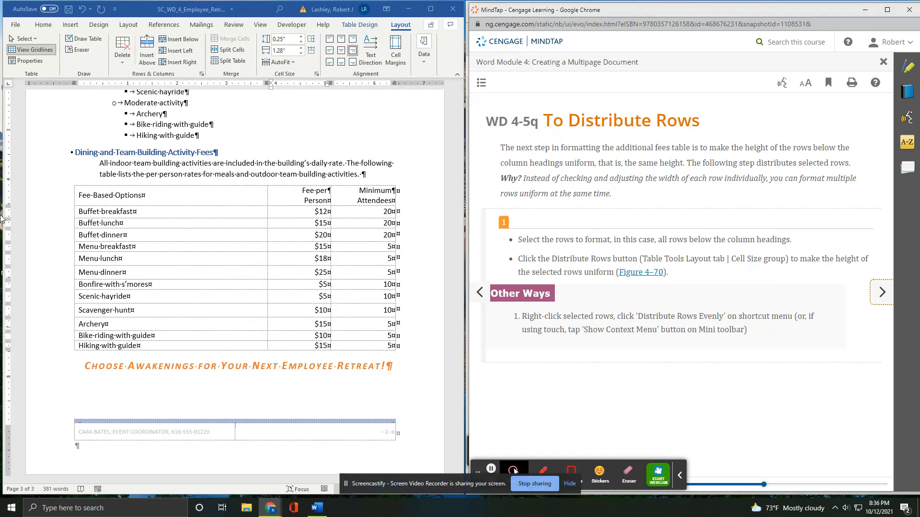
pyautogui.click(38, 215)
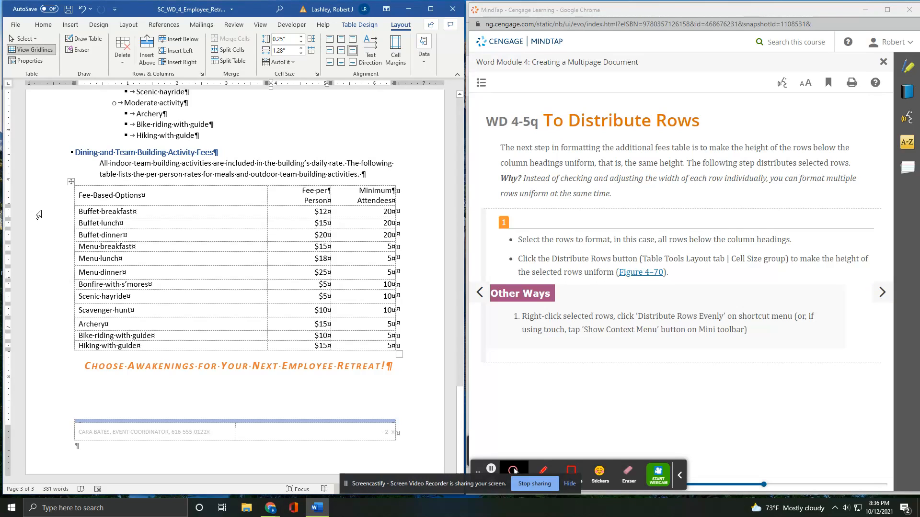
pyautogui.moveTo(38, 215); pyautogui.dragTo(57, 336)
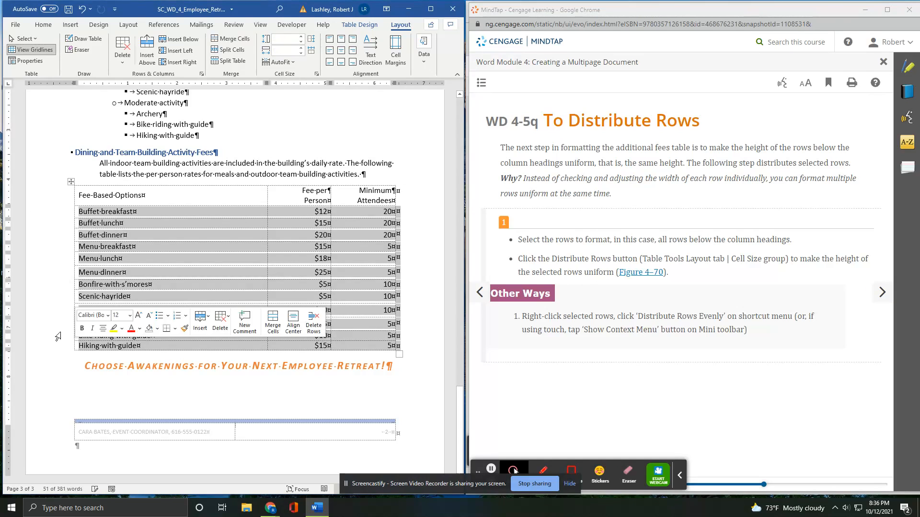
pyautogui.click(311, 39)
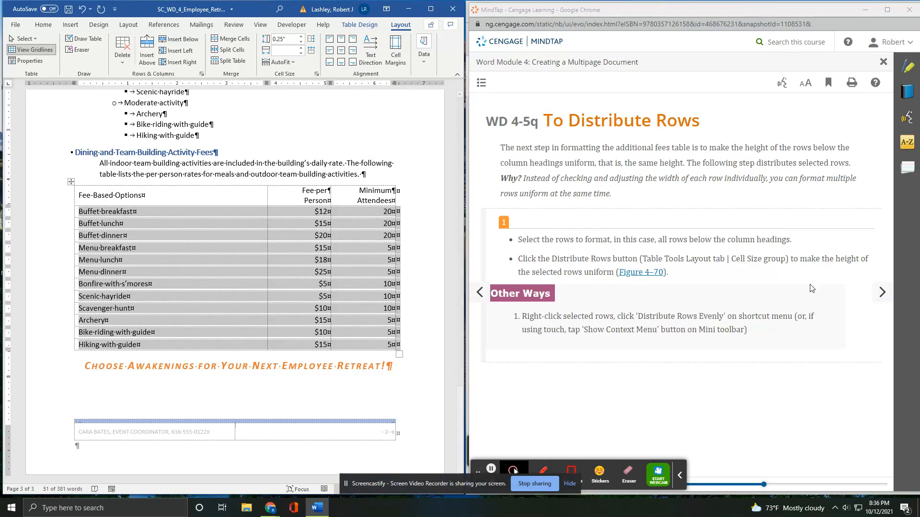
# Advance the textbook to inserting a column, and insert a column to the left of the Fee-Based Options column.
pyautogui.click(889, 298)
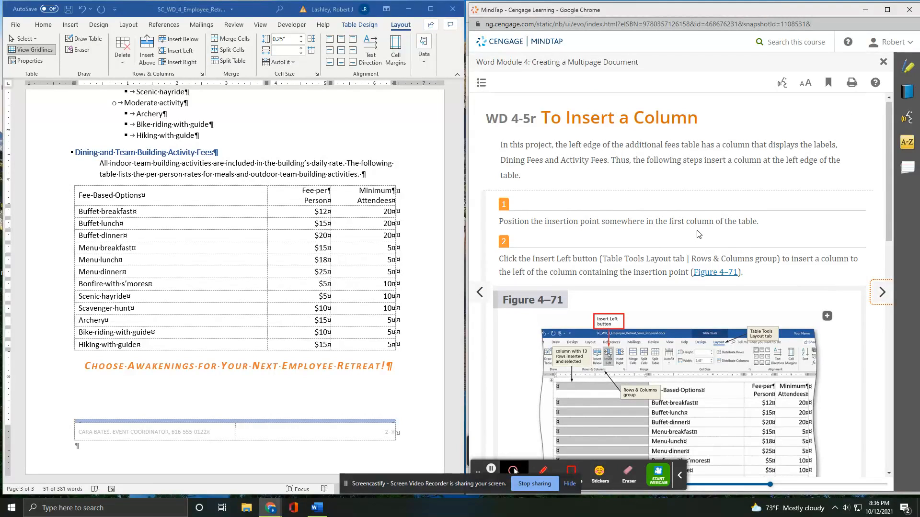
pyautogui.scroll(-1, 697, 234)
pyautogui.scroll(1, 697, 234)
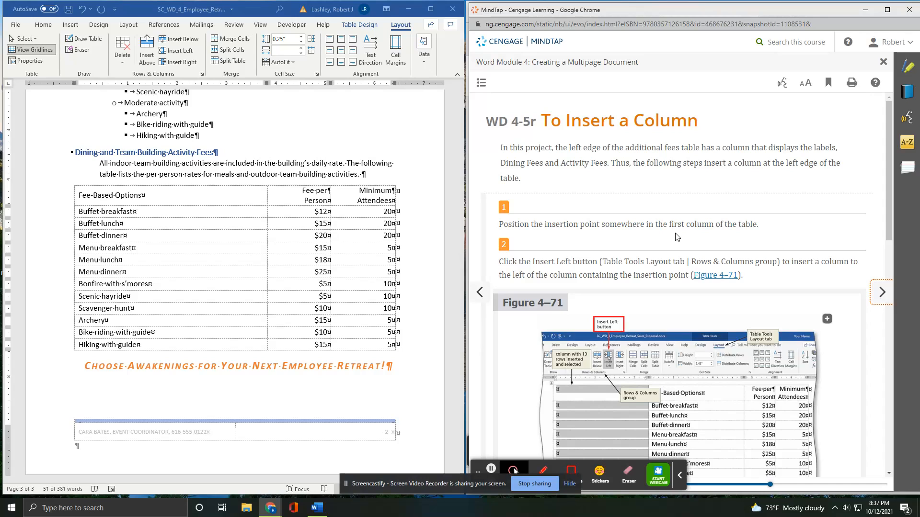
pyautogui.click(209, 216)
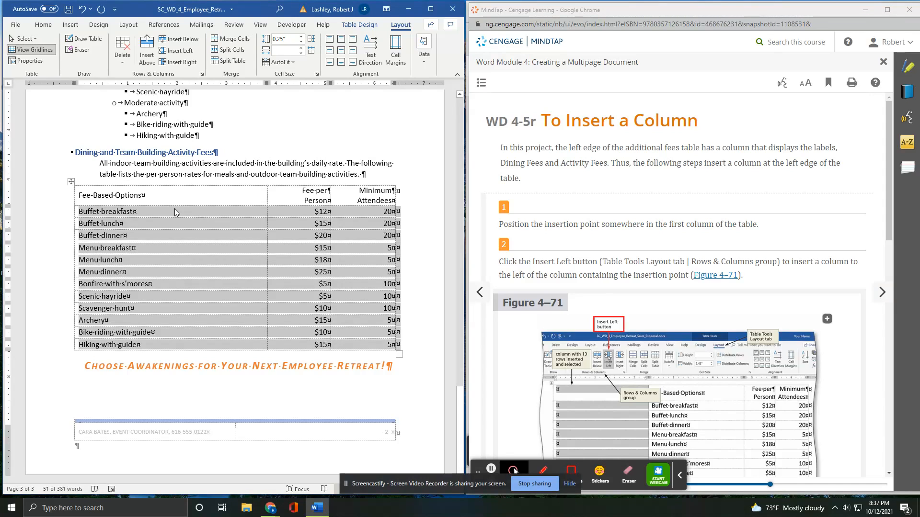
pyautogui.click(143, 209)
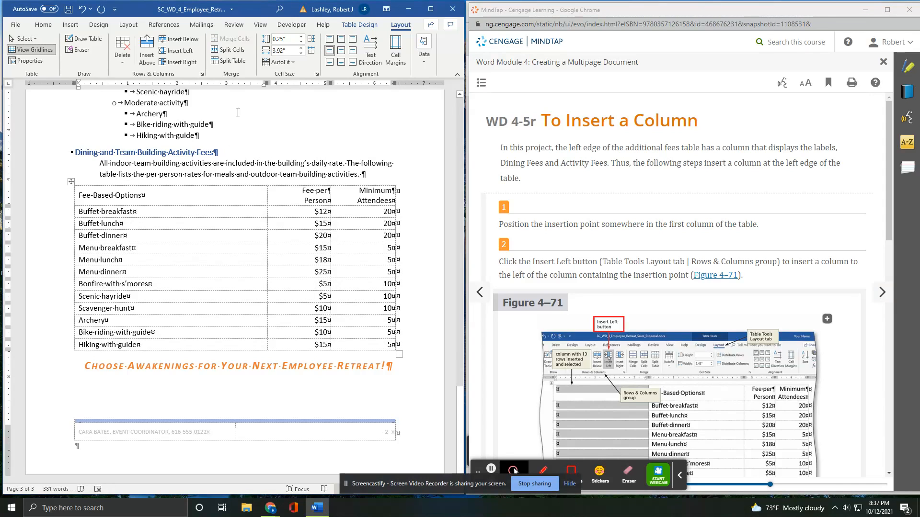
pyautogui.click(180, 51)
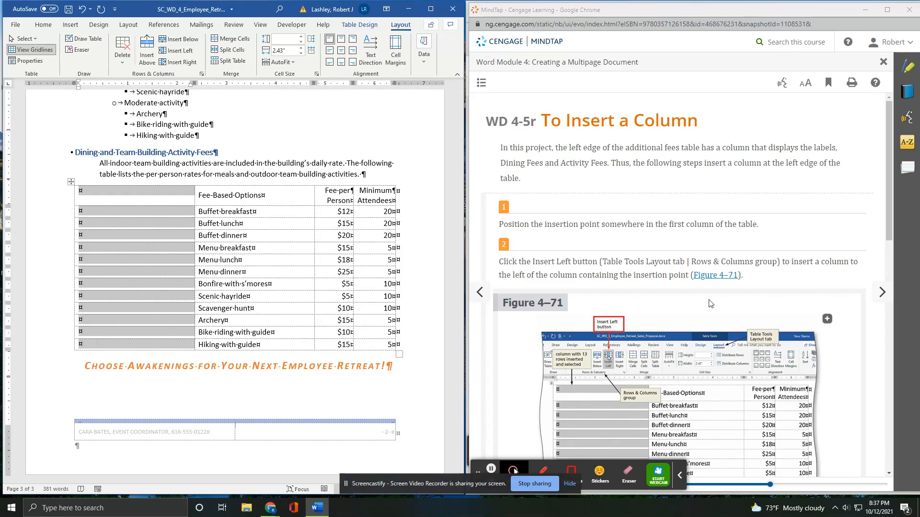
# Read through the textbook's sections on inserting and deleting a column, and advance to merging table cells.
pyautogui.scroll(-3, 711, 299)
pyautogui.scroll(-4, 709, 299)
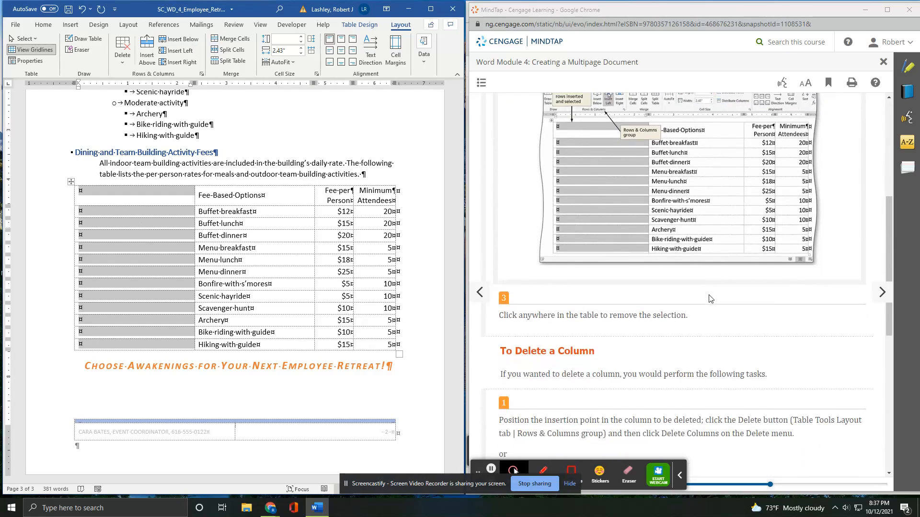
pyautogui.scroll(-2, 709, 298)
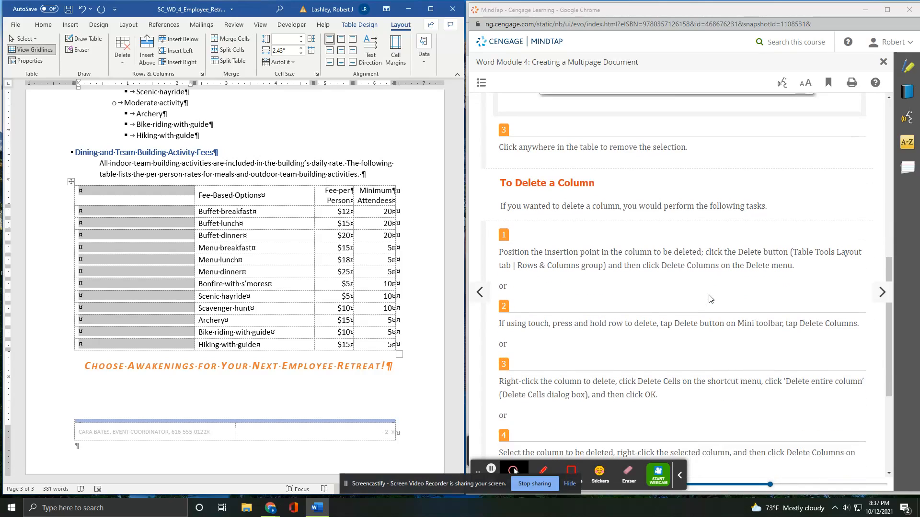
pyautogui.moveTo(507, 207); pyautogui.dragTo(623, 207)
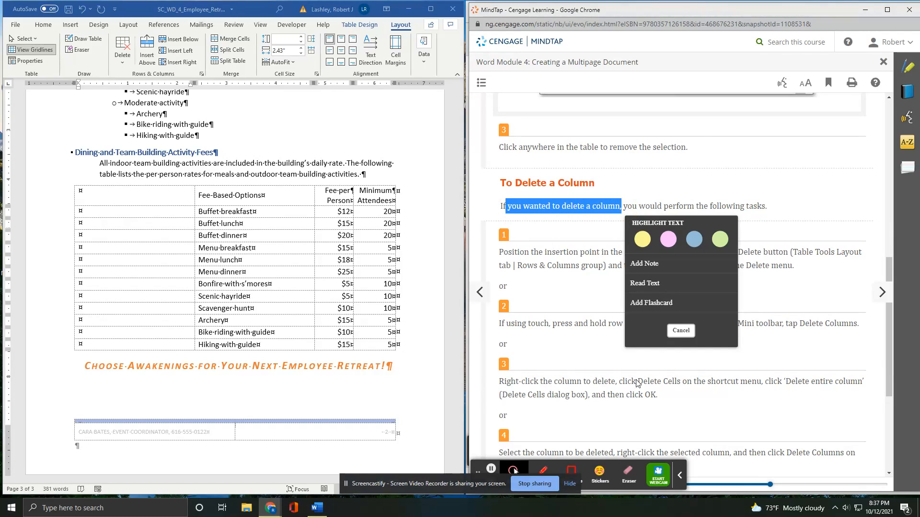
pyautogui.click(680, 330)
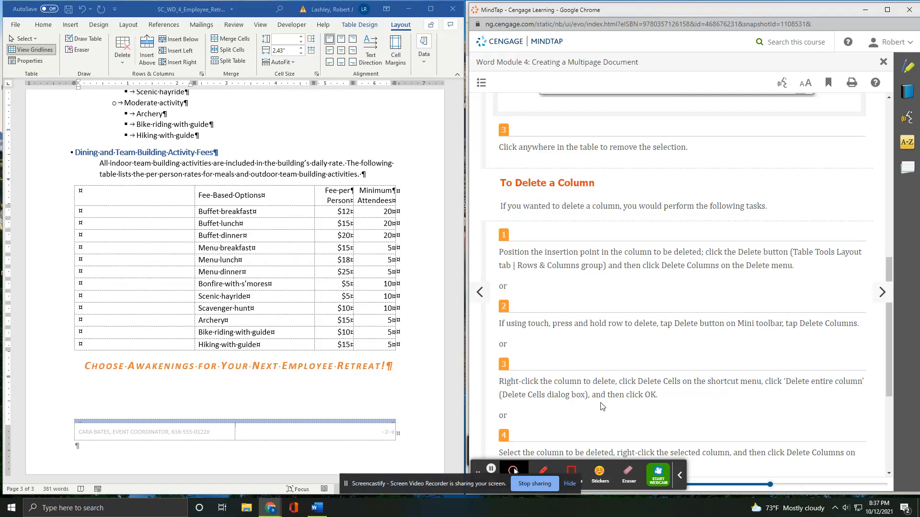
pyautogui.scroll(-3, 637, 395)
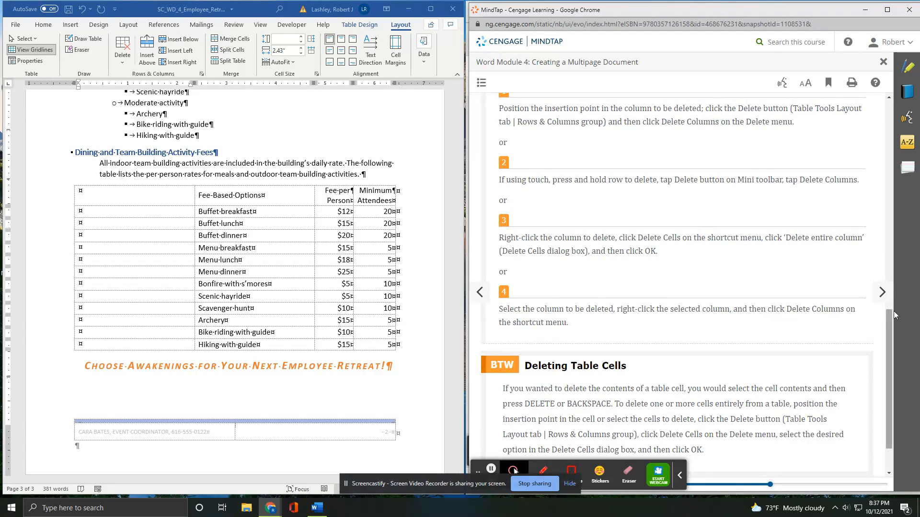
pyautogui.click(880, 293)
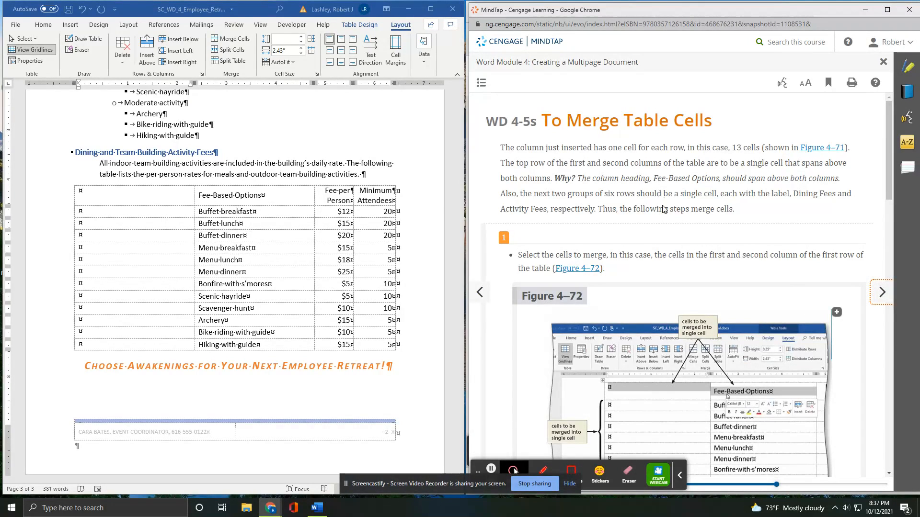
# Merge the first two cells of the activity fees table's top row into one cell holding the Fee-Based Options heading.
pyautogui.scroll(-2, 659, 229)
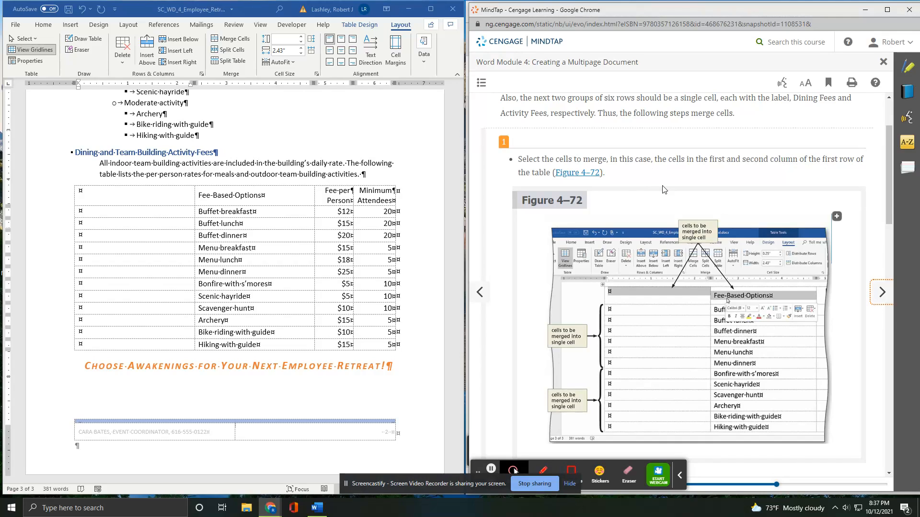
pyautogui.click(139, 198)
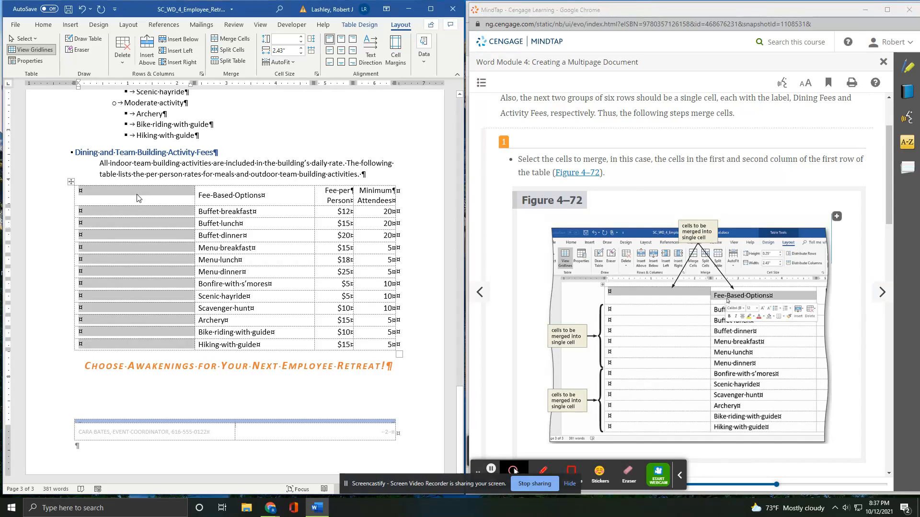
pyautogui.click(175, 193)
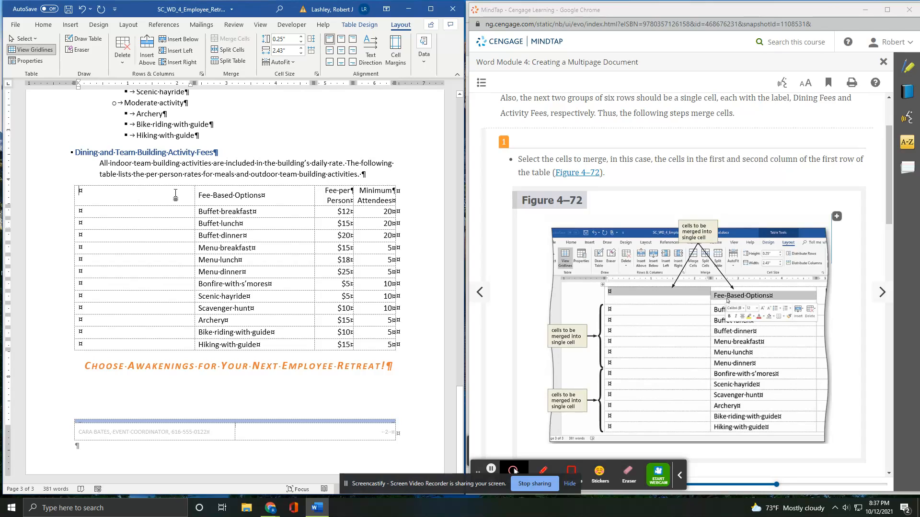
pyautogui.moveTo(175, 194); pyautogui.dragTo(237, 196)
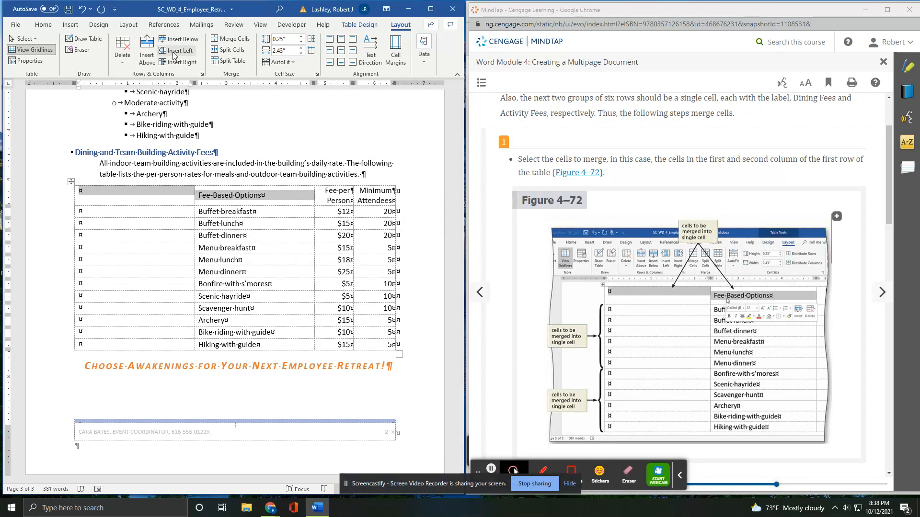
pyautogui.click(234, 39)
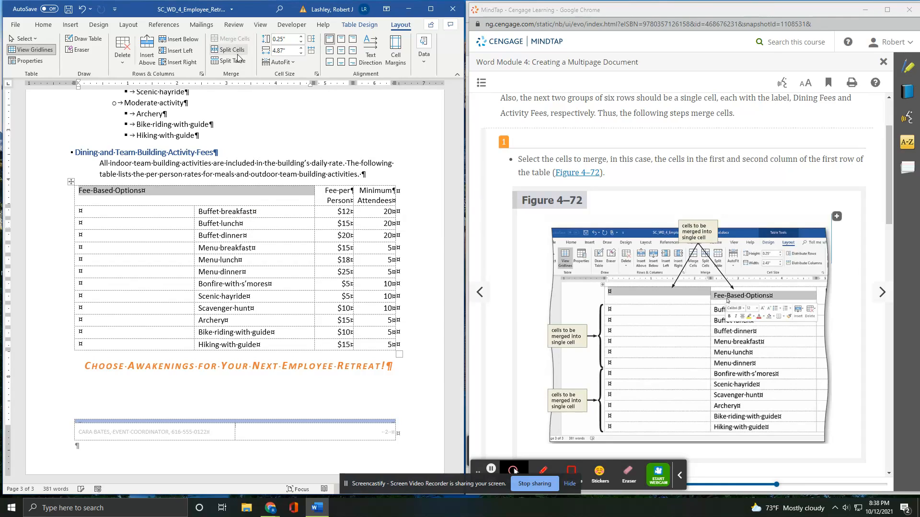
# Check the textbook's next merge instructions and align the merged Fee-Based Options heading center left.
pyautogui.scroll(-5, 634, 245)
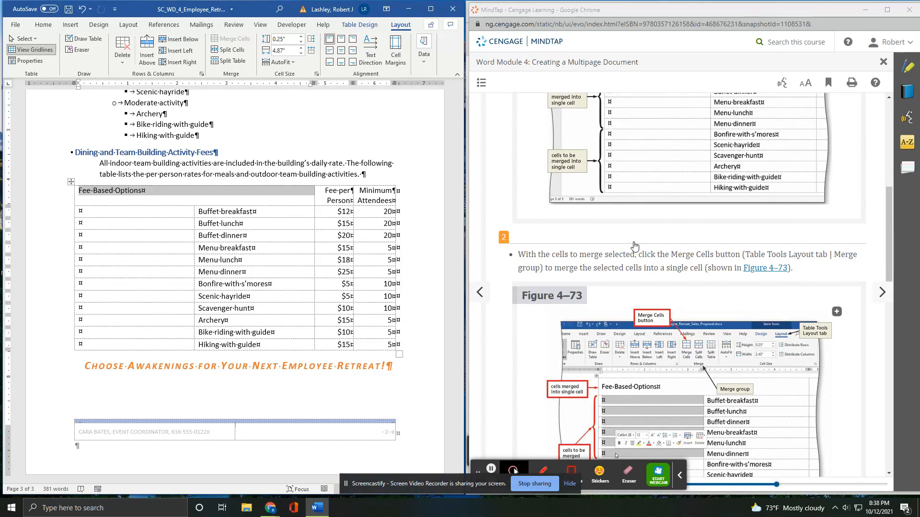
pyautogui.scroll(-1, 635, 246)
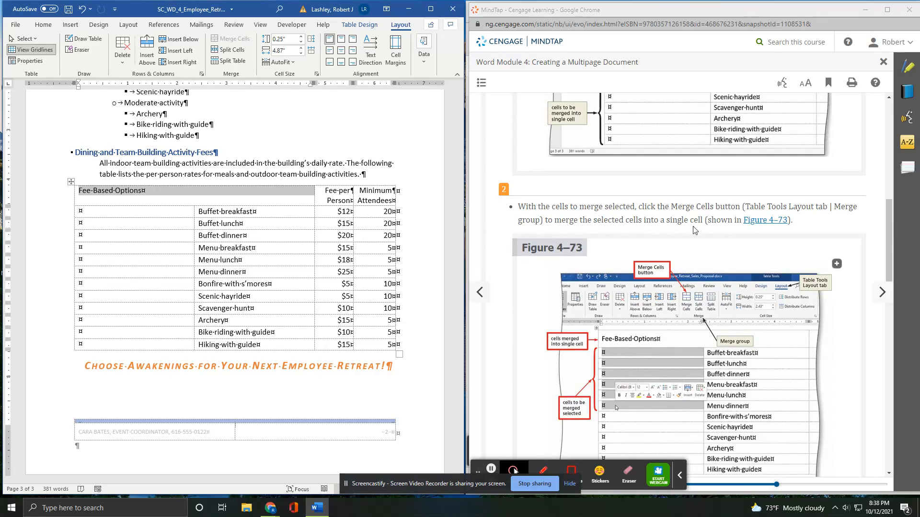
pyautogui.scroll(-5, 694, 230)
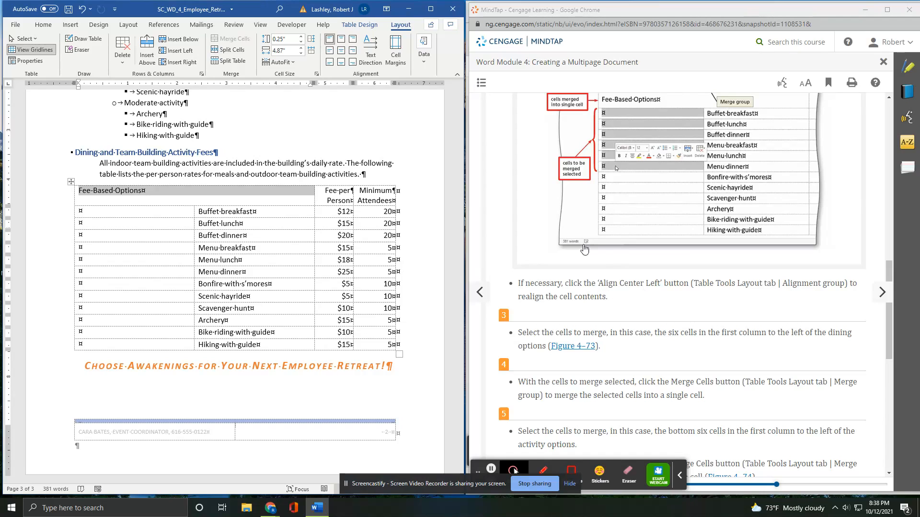
pyautogui.click(330, 51)
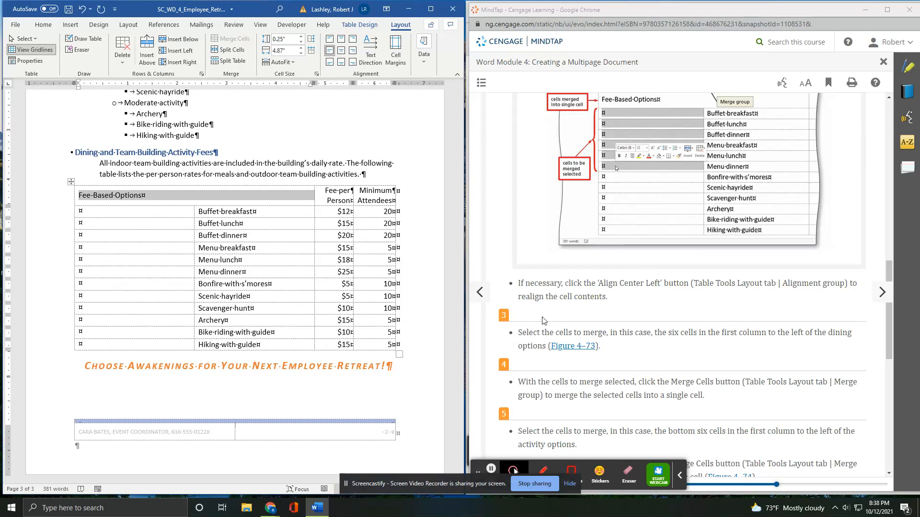
# Merge the six first-column cells beside the dining options, from Buffet breakfast to Menu dinner, into a single cell.
pyautogui.scroll(-2, 618, 349)
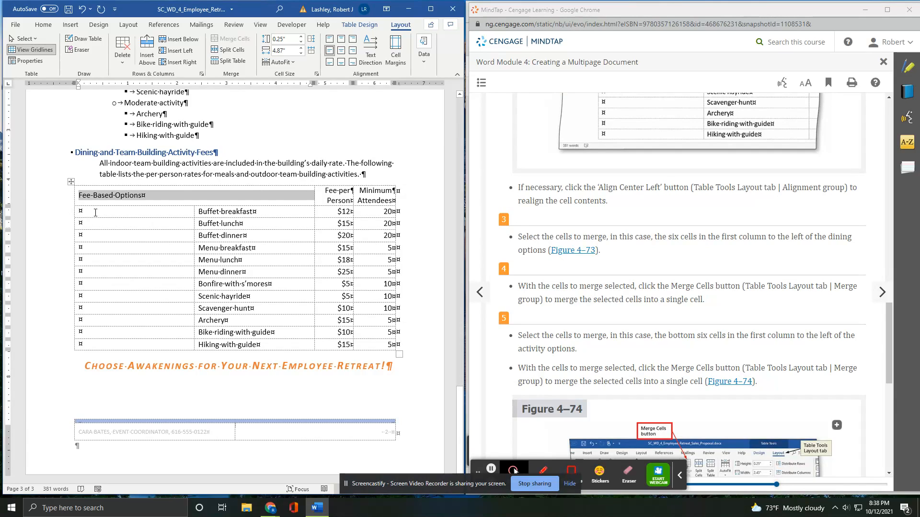
pyautogui.click(78, 212)
pyautogui.moveTo(77, 211); pyautogui.dragTo(81, 272)
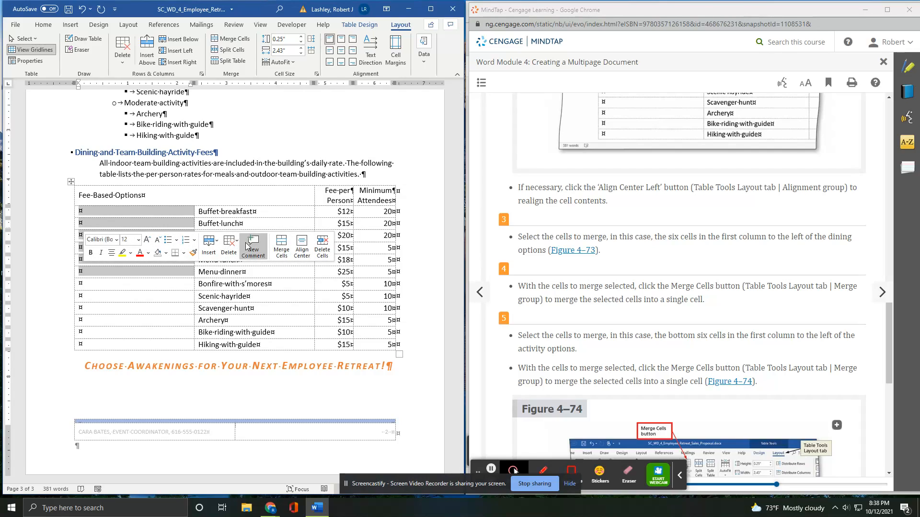
pyautogui.click(281, 245)
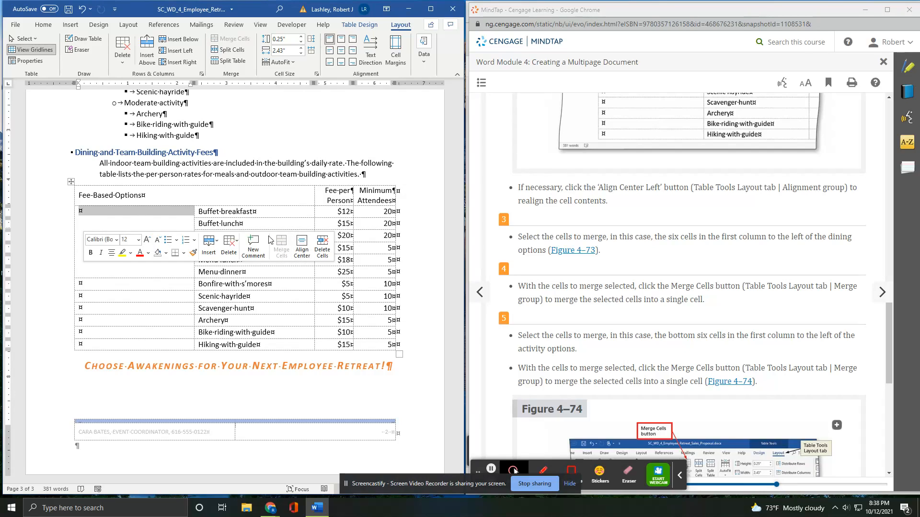
pyautogui.click(111, 319)
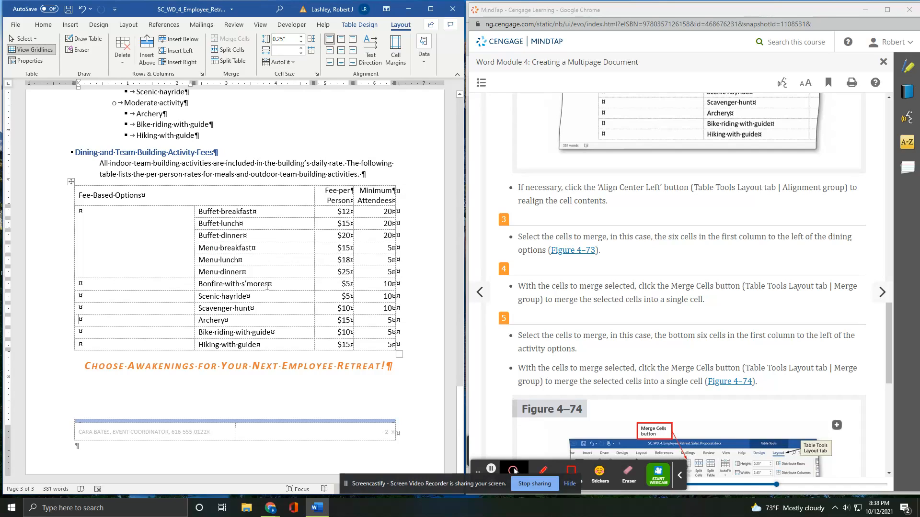
# Merge the bottom six first-column cells beside the activity options, from Bonfire with s'mores to Hiking with guide, into a single cell.
pyautogui.scroll(-2, 607, 348)
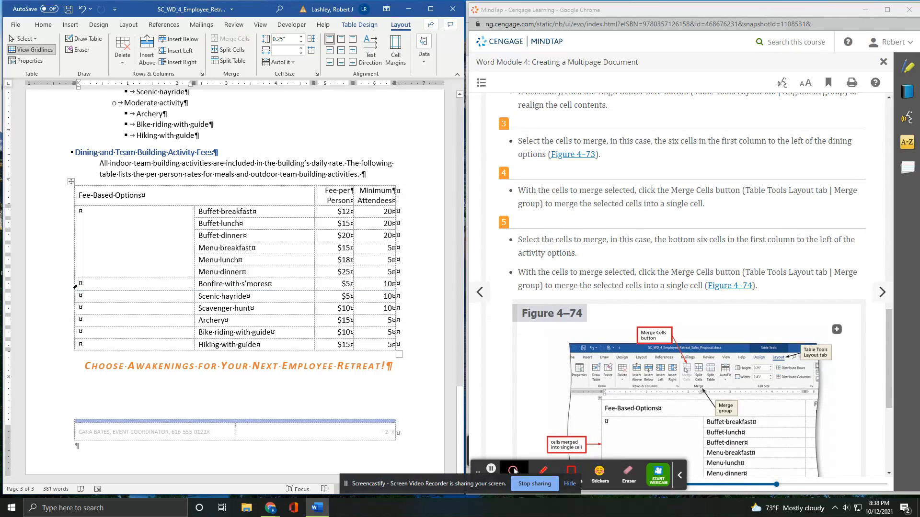
pyautogui.moveTo(113, 290); pyautogui.dragTo(86, 347)
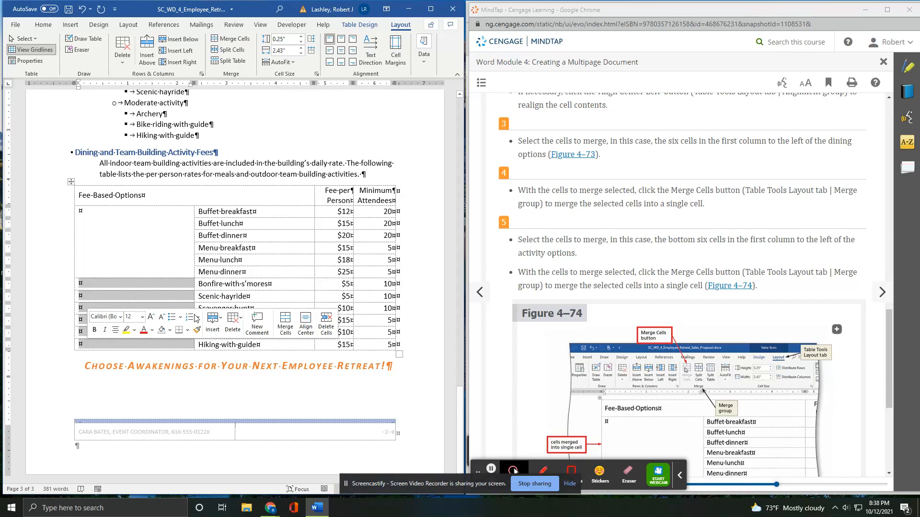
pyautogui.click(292, 326)
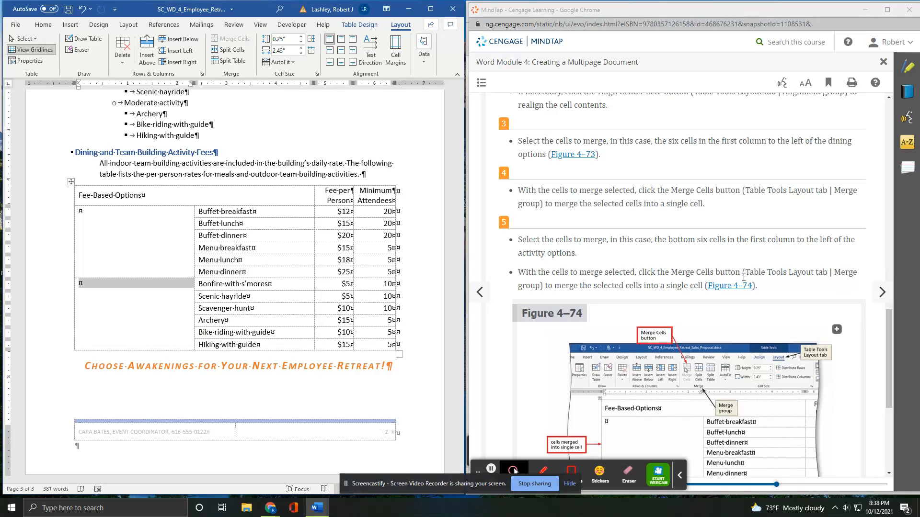
# Advance the textbook to changing text direction in a cell, and enter Dining Fees in the merged cell beside the dining options.
pyautogui.scroll(-3, 743, 277)
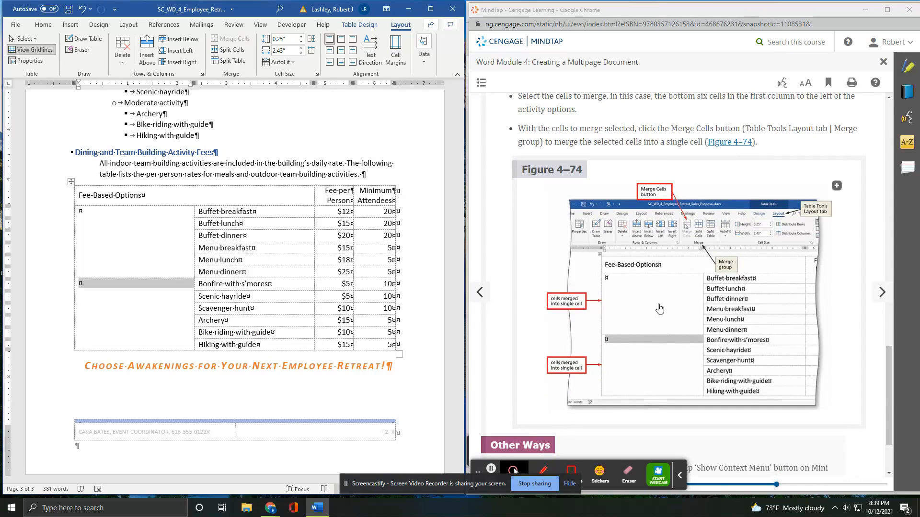
pyautogui.scroll(-2, 659, 308)
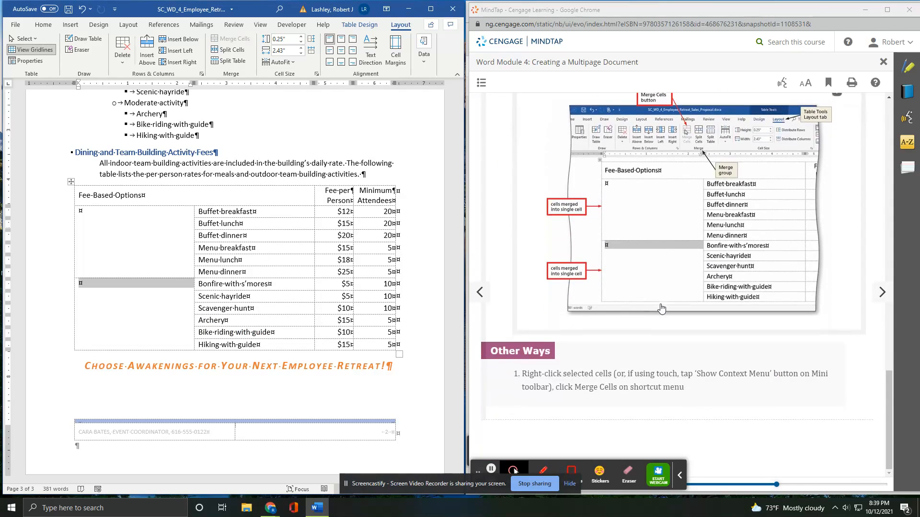
pyautogui.click(882, 294)
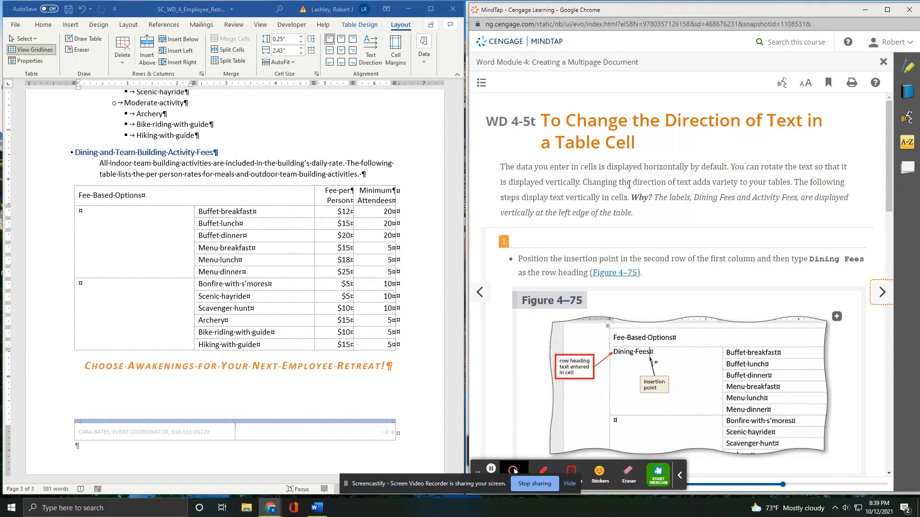
pyautogui.scroll(-2, 629, 185)
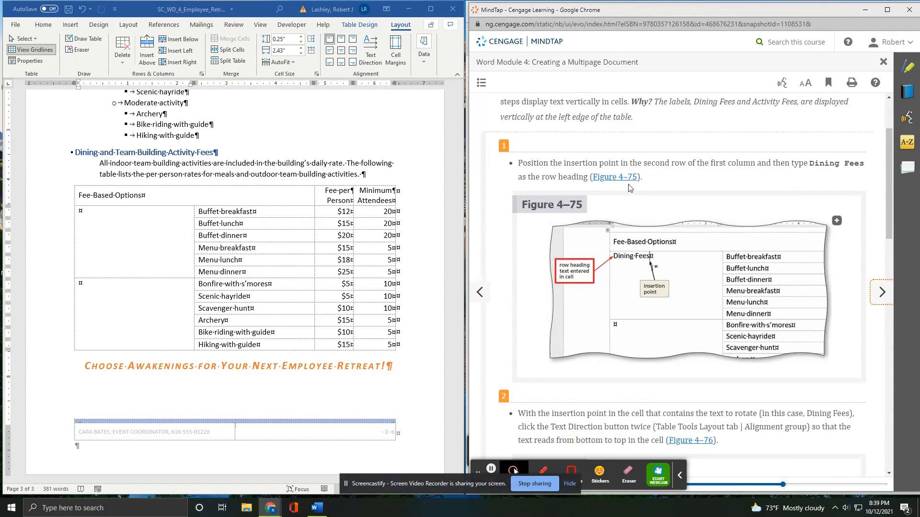
pyautogui.click(95, 226)
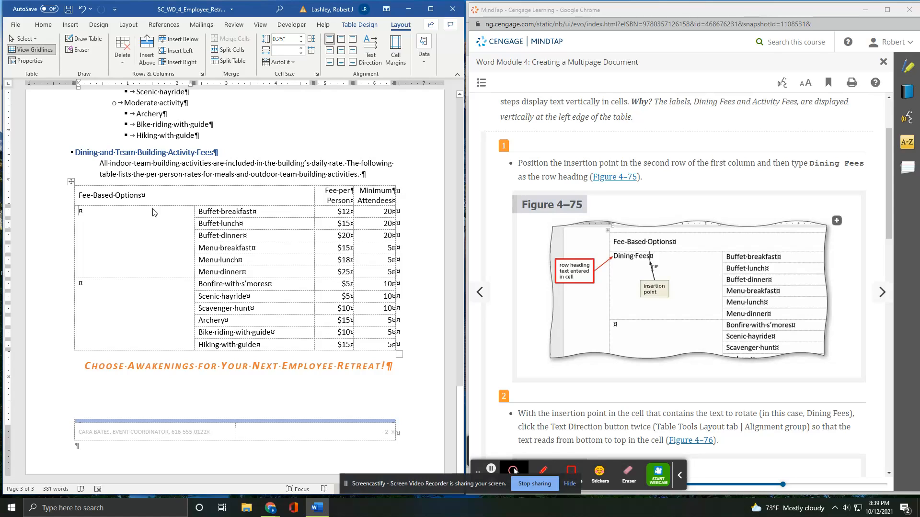
pyautogui.write('Dining Fees')
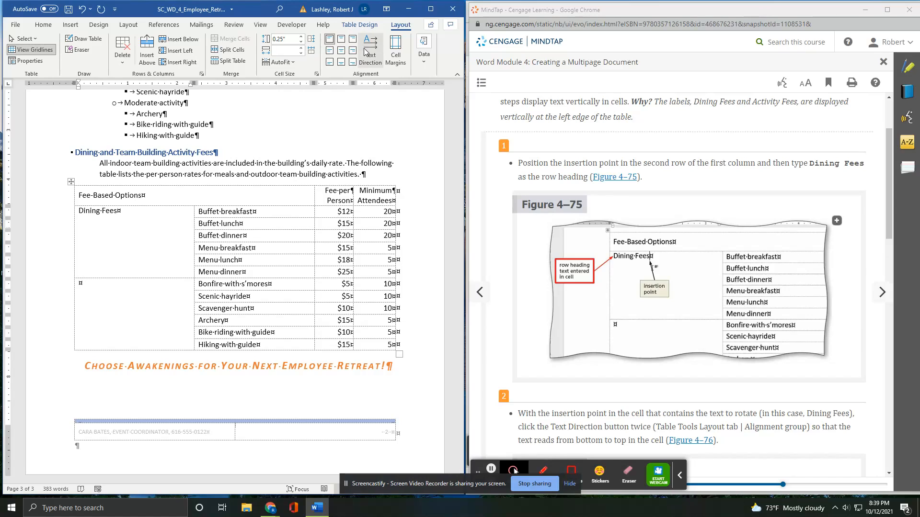
# Rotate the Dining Fees row heading so that its text reads from bottom to top.
pyautogui.scroll(-2, 733, 261)
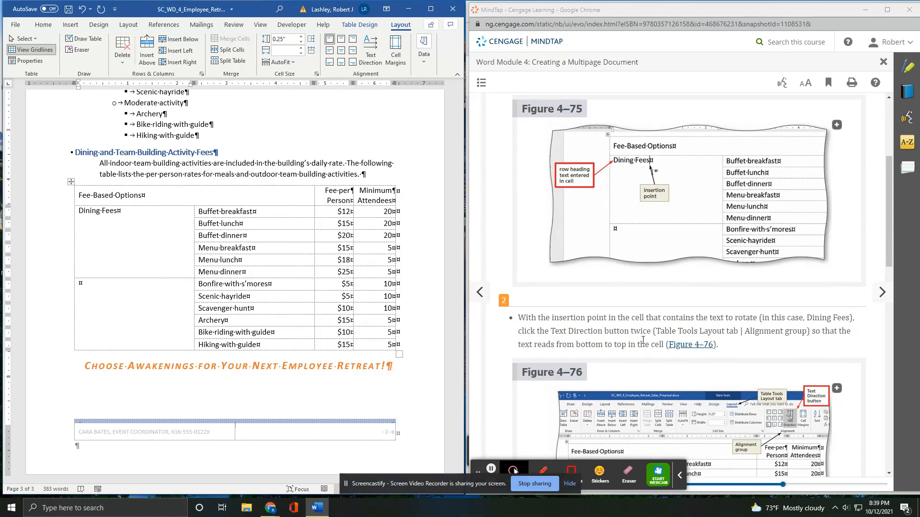
pyautogui.scroll(-2, 649, 339)
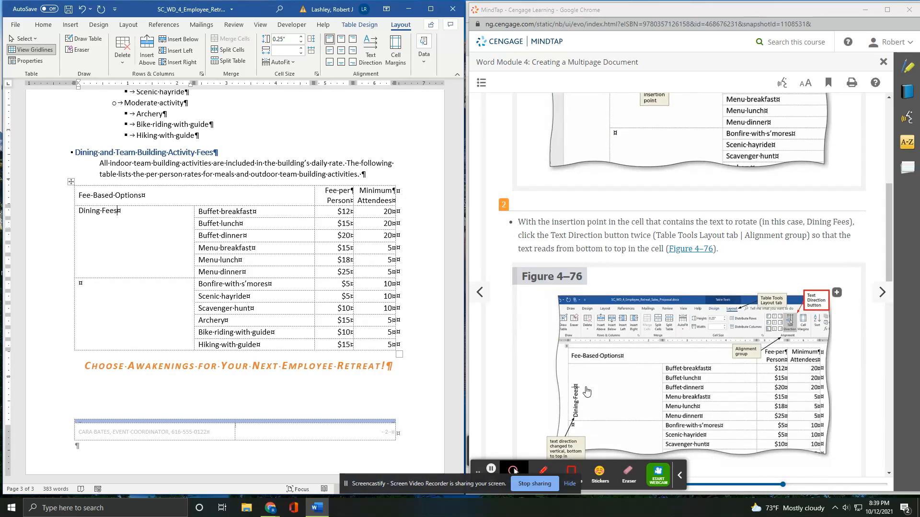
pyautogui.click(370, 44)
pyautogui.click(370, 44)
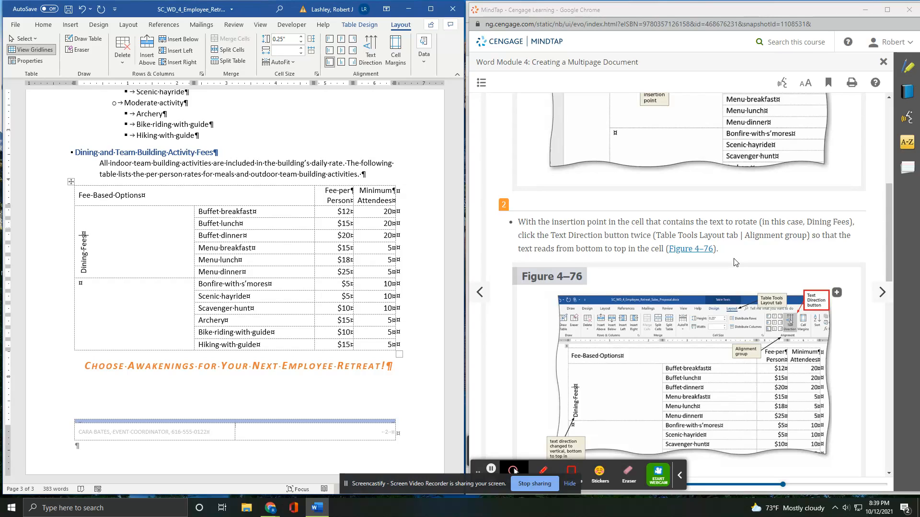
# Center the Dining Fees row heading in its cell, and place the insertion point in the empty merged cell below it.
pyautogui.scroll(-5, 735, 262)
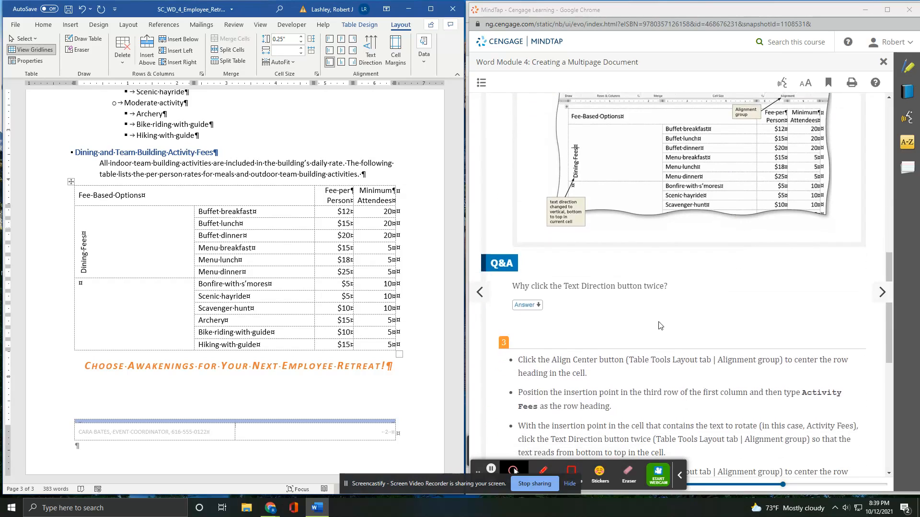
pyautogui.scroll(-2, 594, 383)
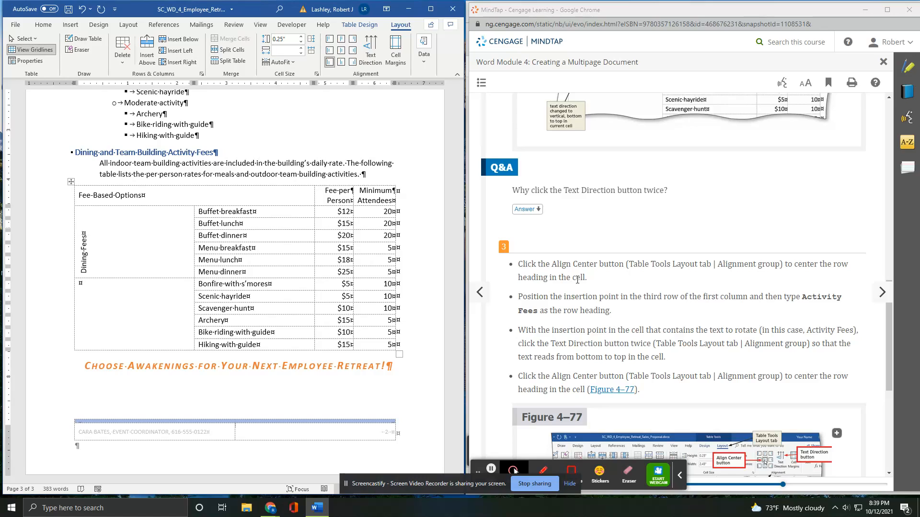
pyautogui.click(341, 51)
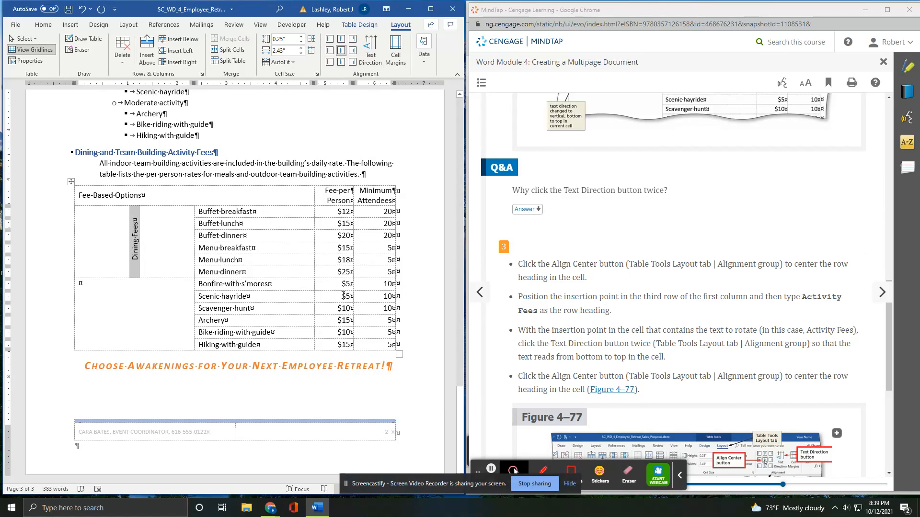
pyautogui.click(111, 309)
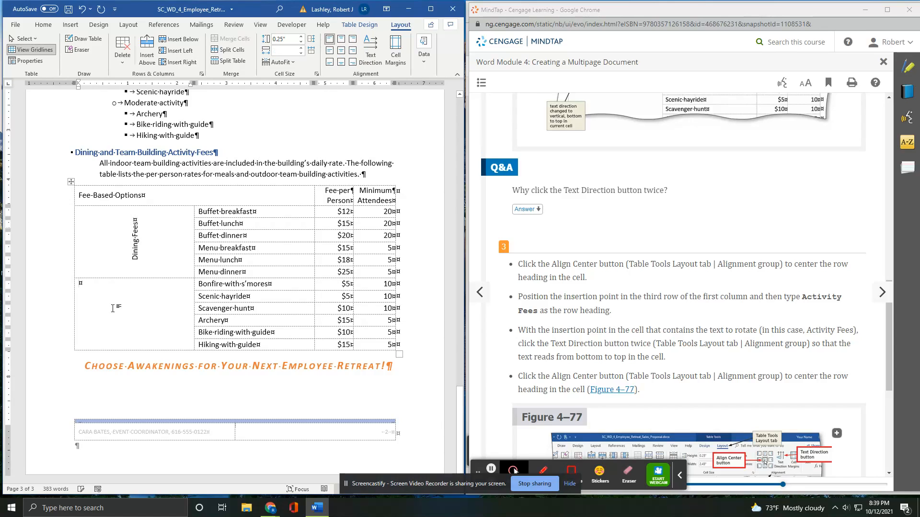
# Enter Activity Fees in the merged cell beside the activity options, and rotate it so the text reads from bottom to top.
pyautogui.write('Acti')
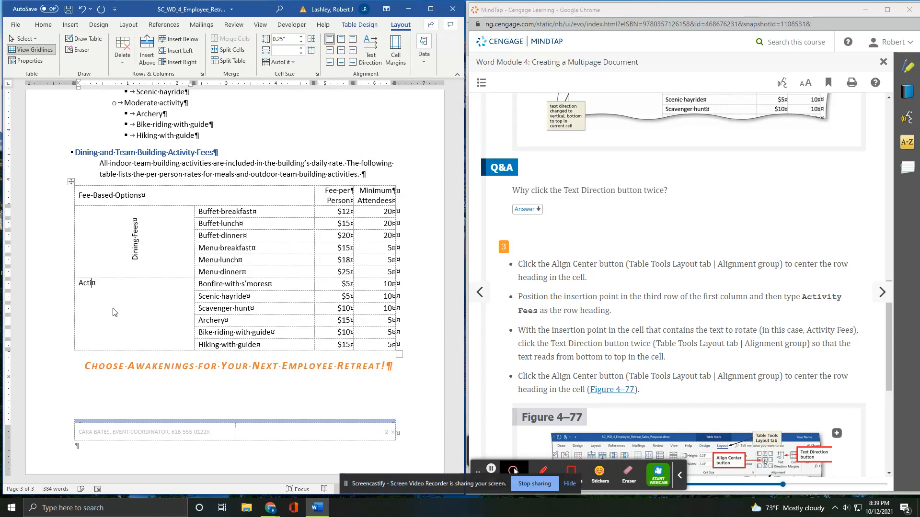
pyautogui.write('vity Fees')
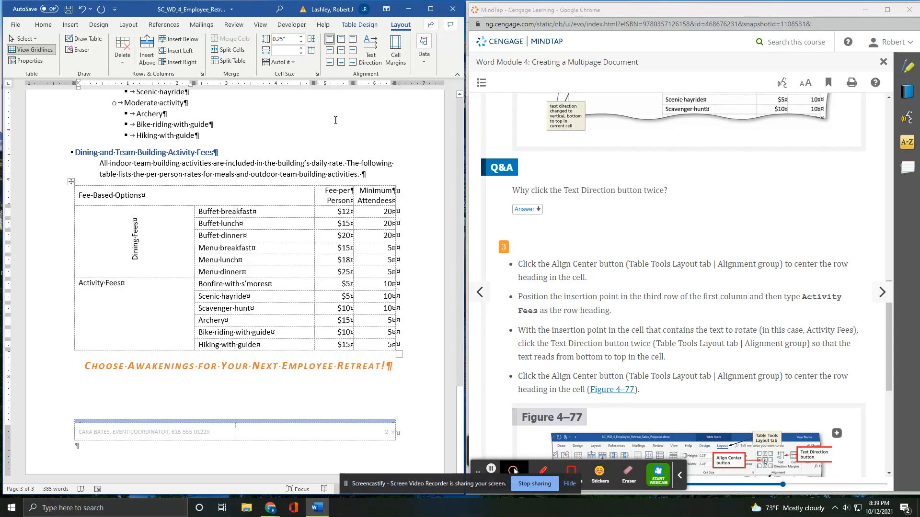
pyautogui.click(370, 47)
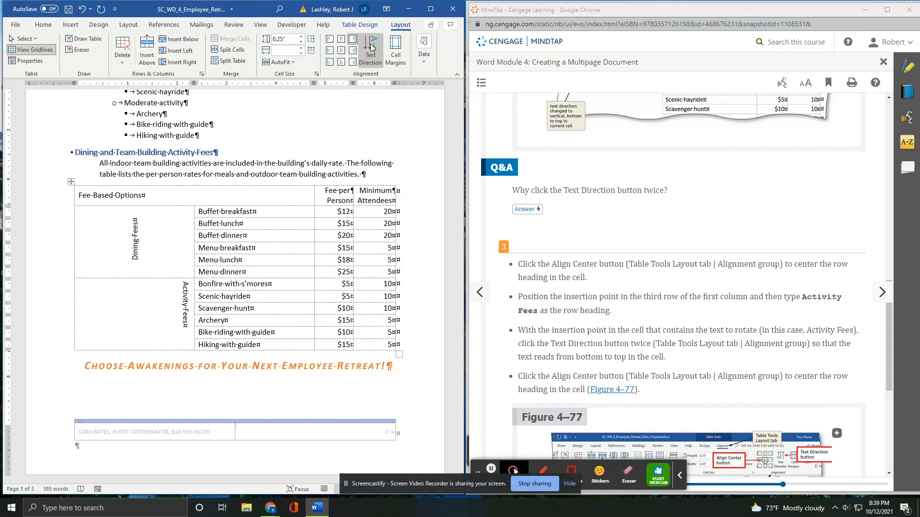
pyautogui.click(370, 46)
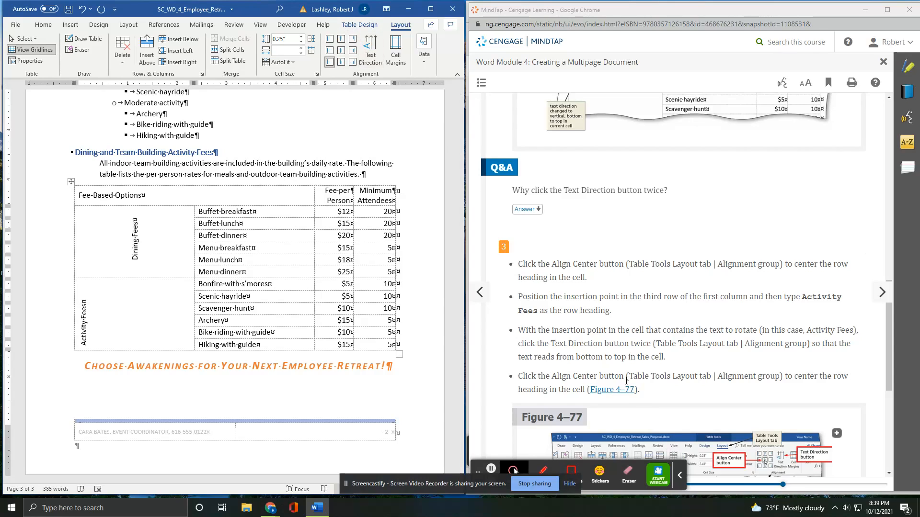
# Center the Activity Fees row heading in its cell, compare it with Figure 4–77, and remove the cell selection.
pyautogui.click(341, 51)
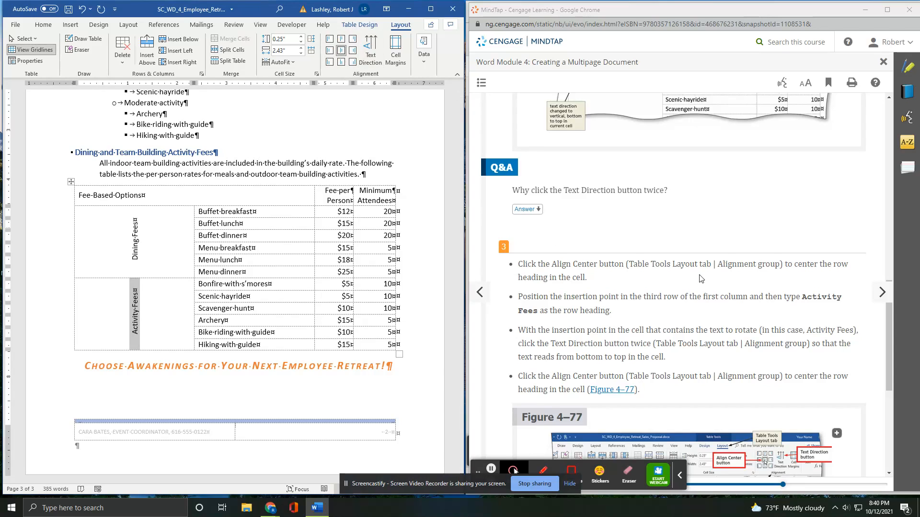
pyautogui.scroll(-3, 700, 279)
pyautogui.scroll(-2, 700, 279)
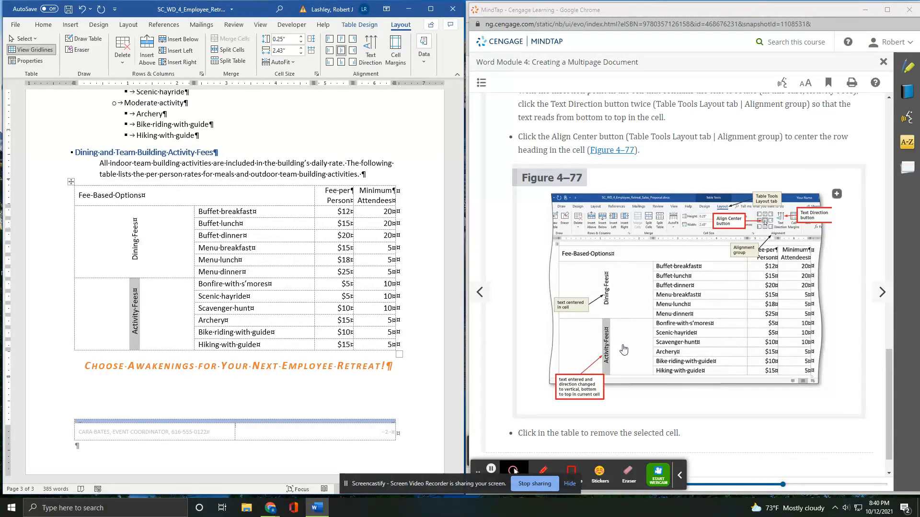
pyautogui.scroll(-1, 637, 350)
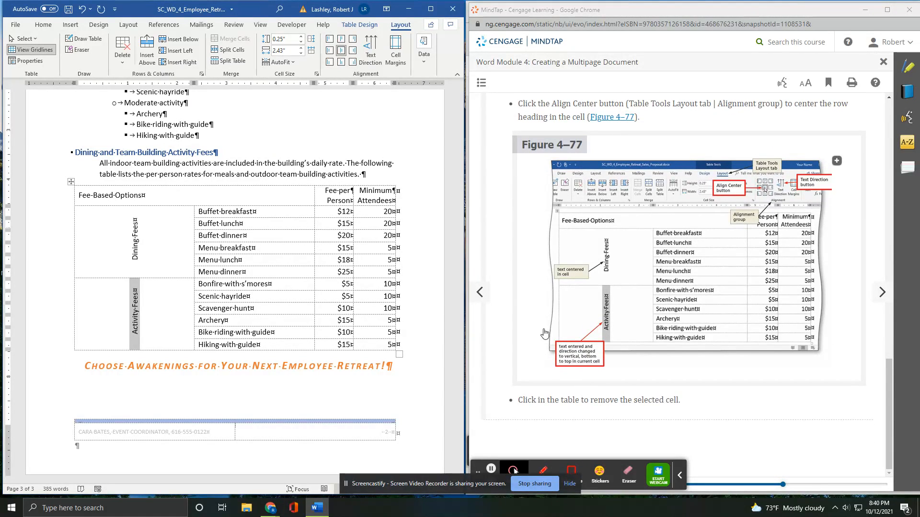
pyautogui.click(135, 255)
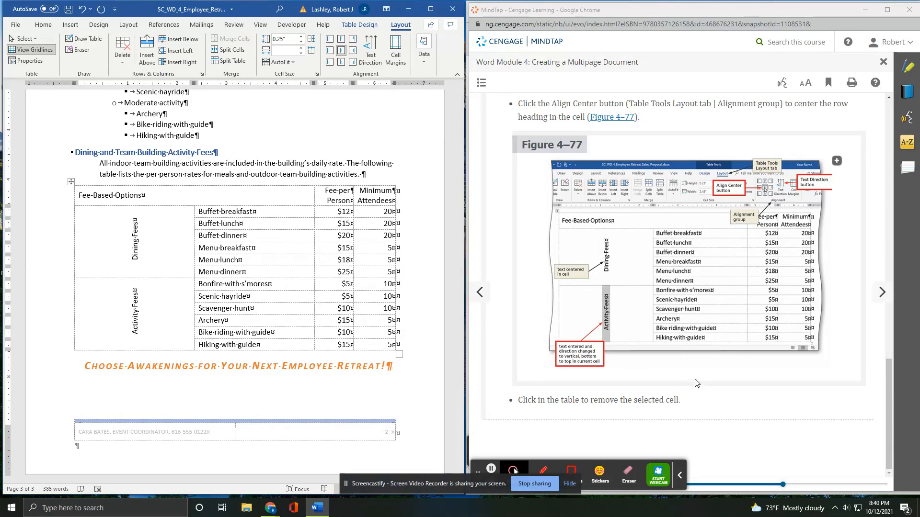
# Advance the textbook to the section on resizing table columns using AutoFit, and review its instructions through Figure 4–79.
pyautogui.click(882, 293)
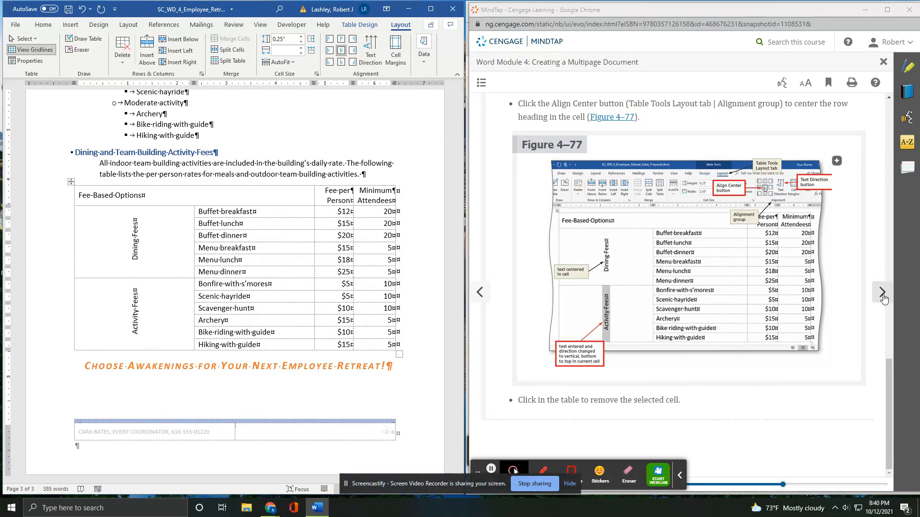
pyautogui.click(882, 293)
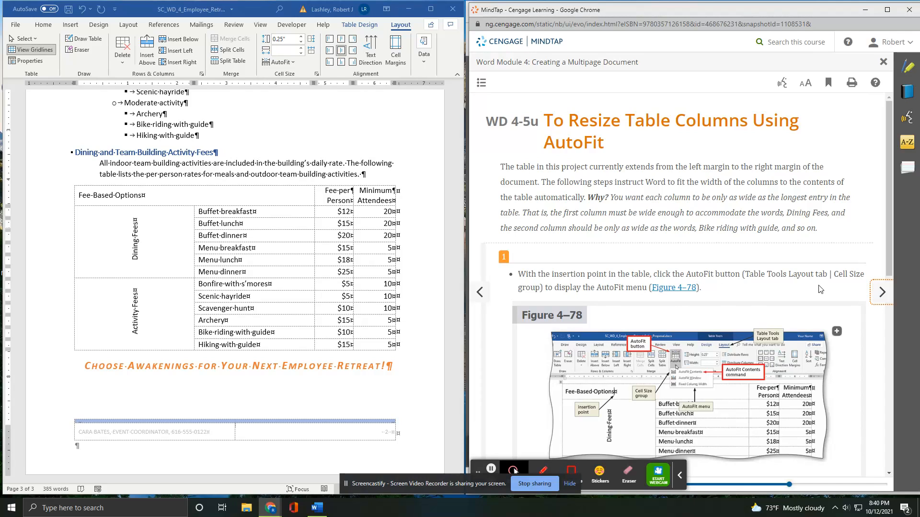
pyautogui.scroll(-1, 756, 289)
pyautogui.scroll(-5, 755, 289)
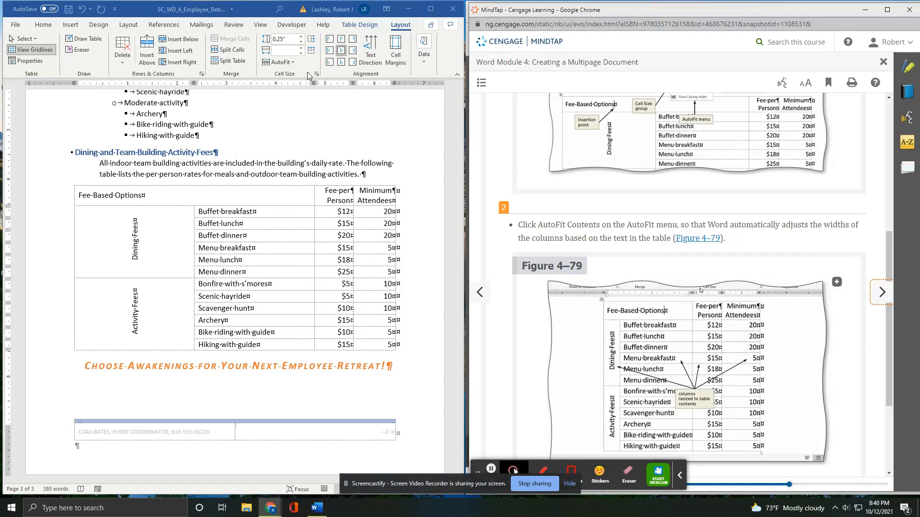
# Fit the fees table's column widths to their contents with AutoFit, and advance the textbook to changing column width.
pyautogui.click(292, 64)
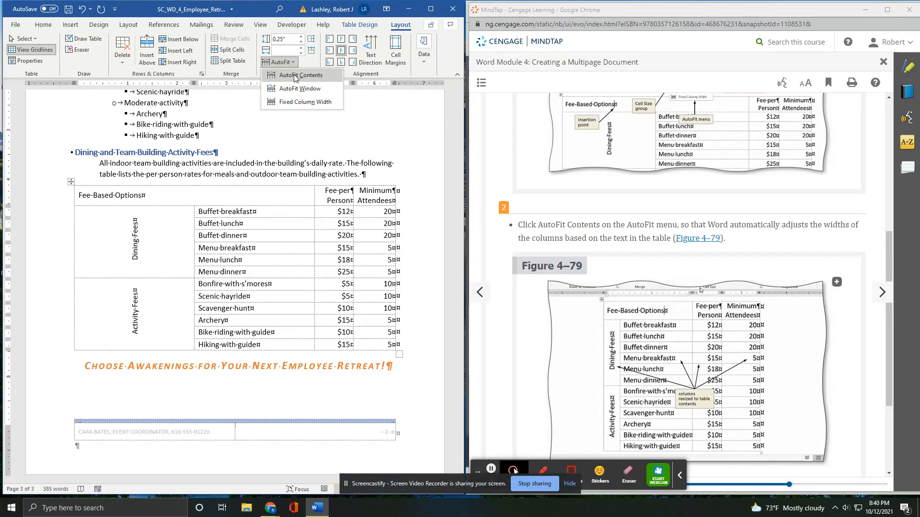
pyautogui.click(295, 77)
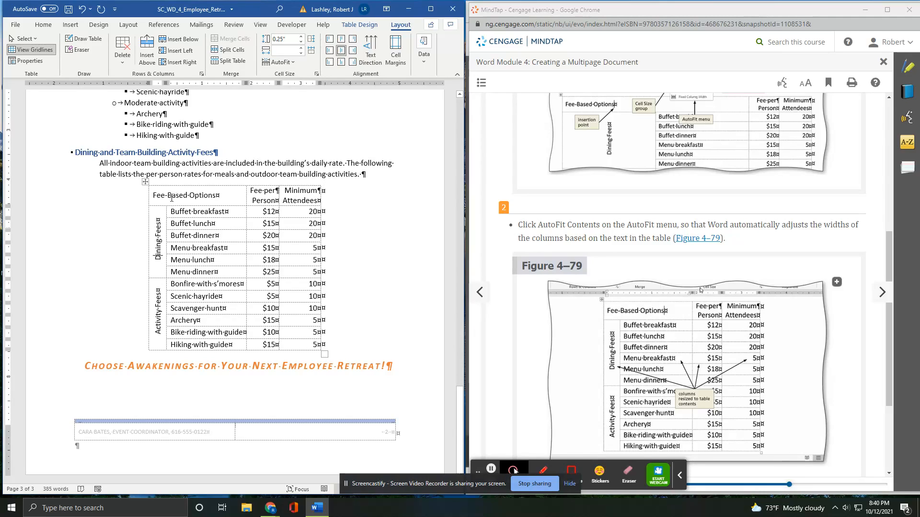
pyautogui.scroll(-3, 666, 309)
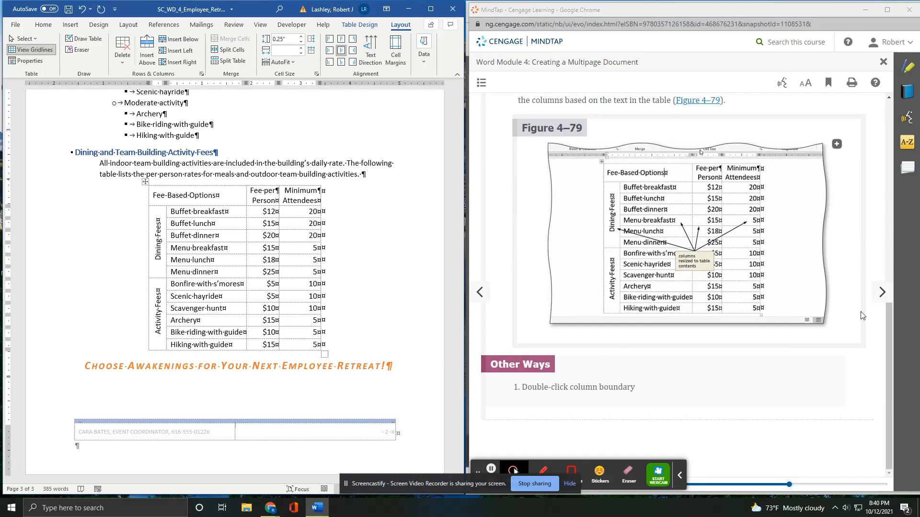
pyautogui.click(885, 295)
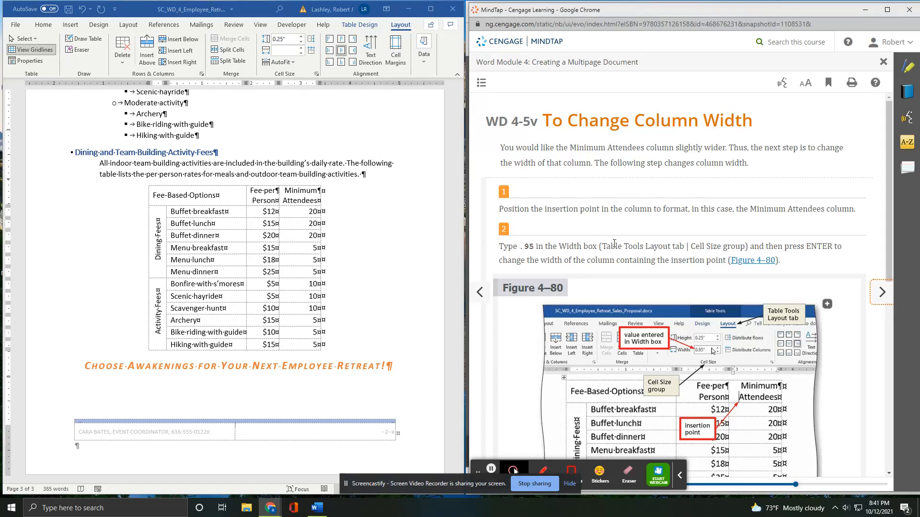
# Try to set the Minimum Attendees column's width to 0.95 inch, and undo the resulting width change.
pyautogui.click(299, 182)
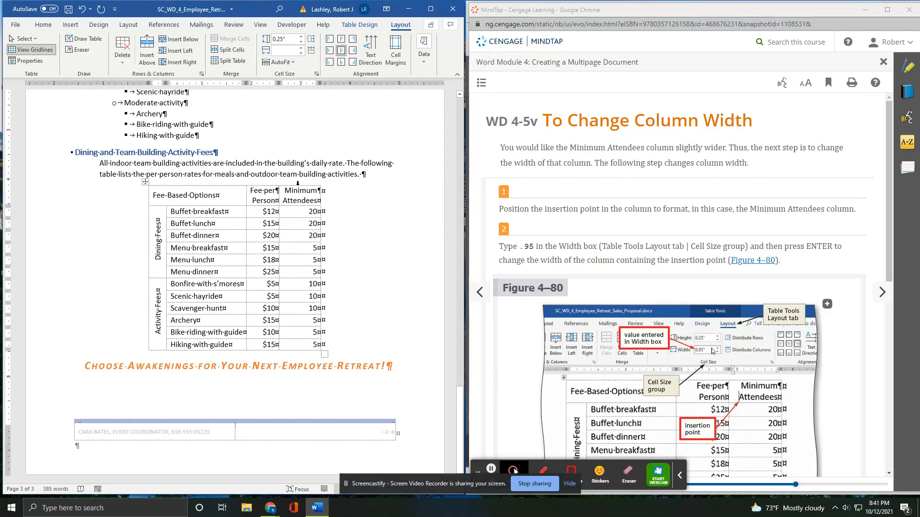
pyautogui.click(297, 183)
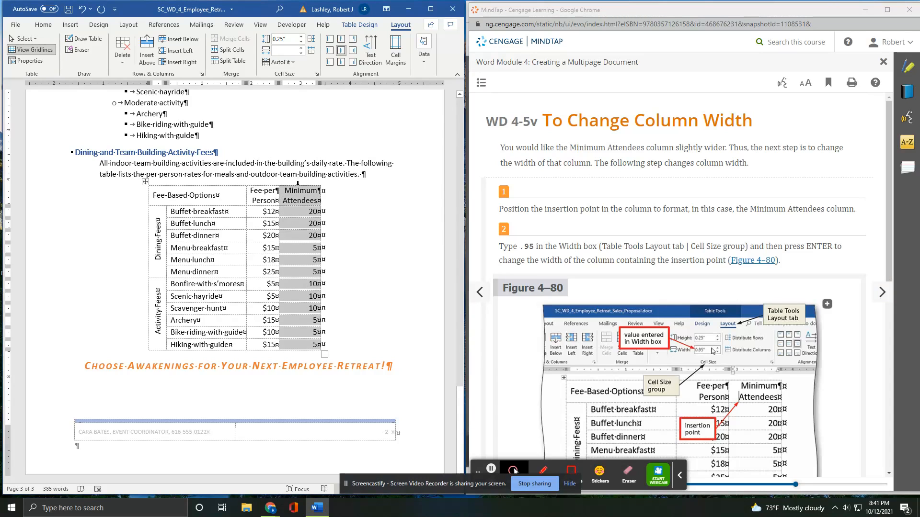
pyautogui.click(278, 50)
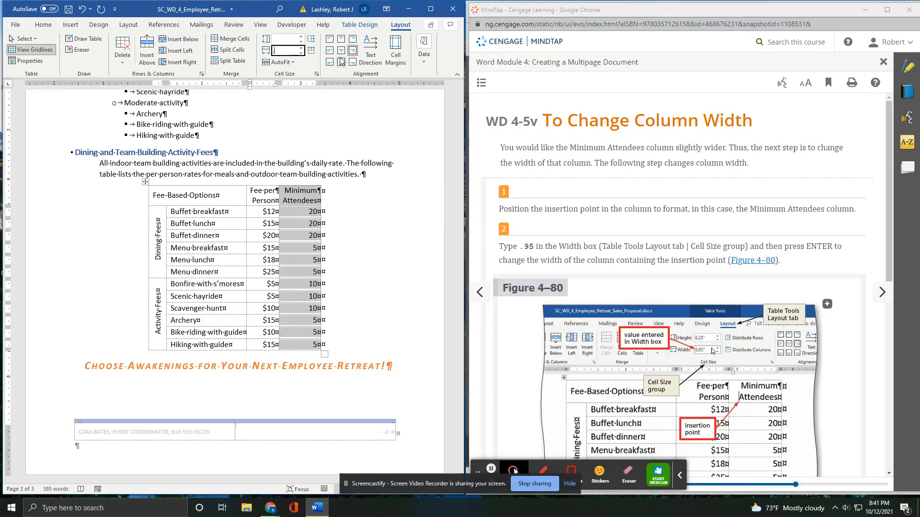
pyautogui.write('.95')
pyautogui.press('Return')
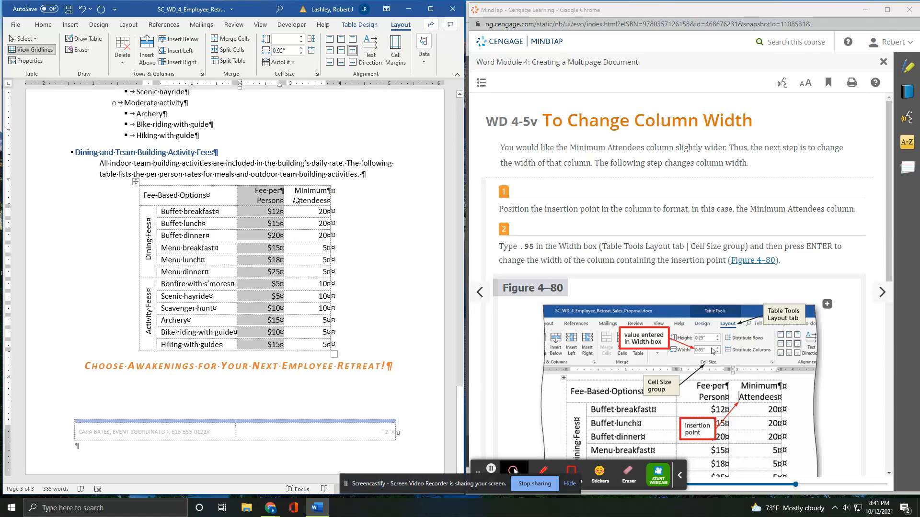
pyautogui.click(82, 10)
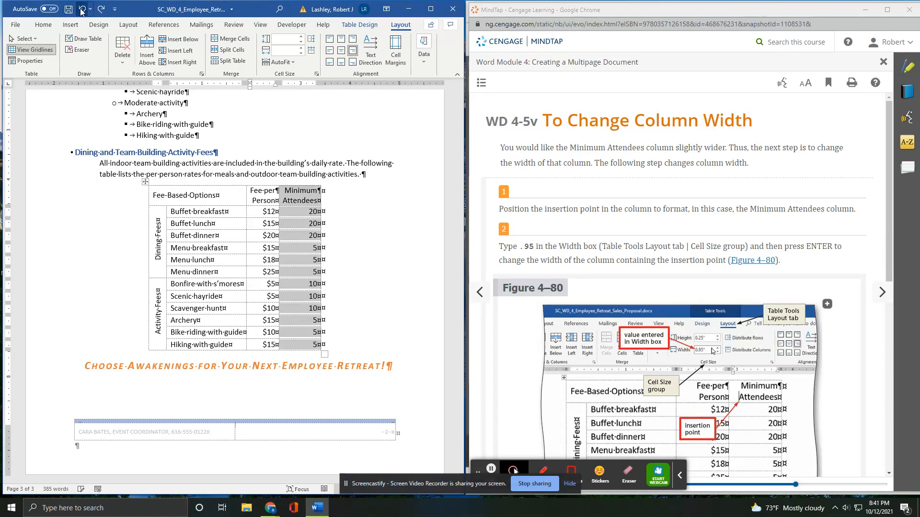
pyautogui.click(305, 177)
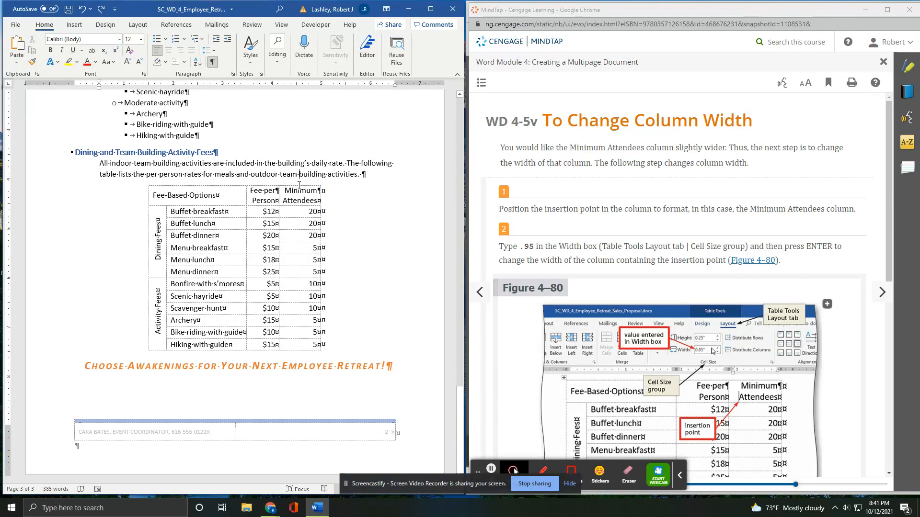
# Select the whole Minimum Attendees column, set its width to 0.95 inch, and deselect it.
pyautogui.click(300, 184)
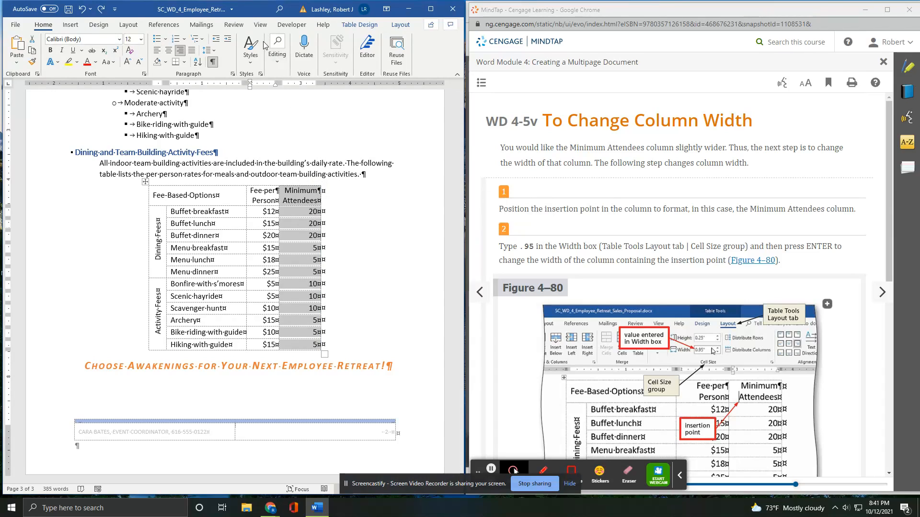
pyautogui.click(375, 27)
pyautogui.click(401, 25)
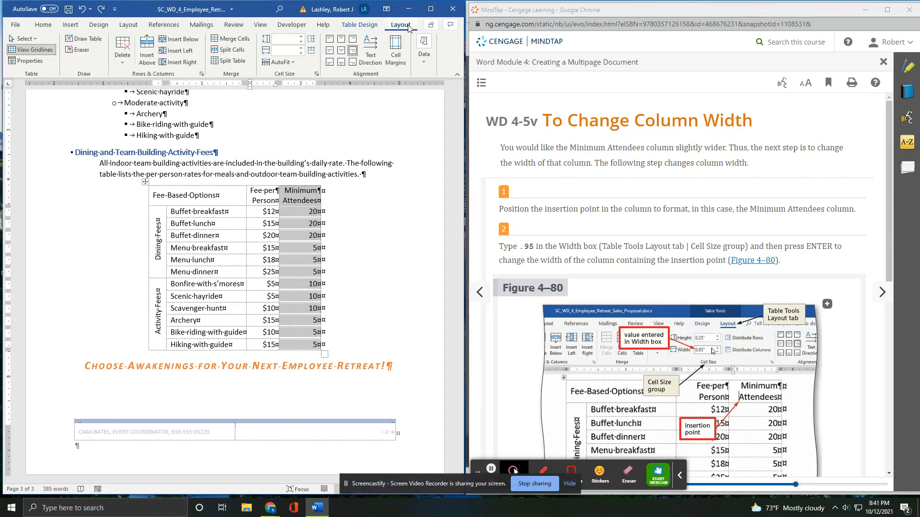
pyautogui.click(284, 51)
pyautogui.write('.95')
pyautogui.press('Return')
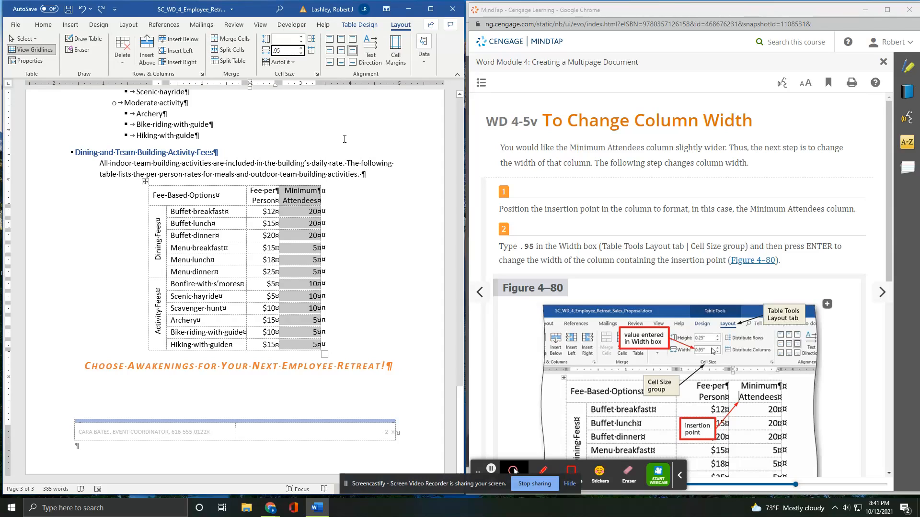
pyautogui.click(359, 221)
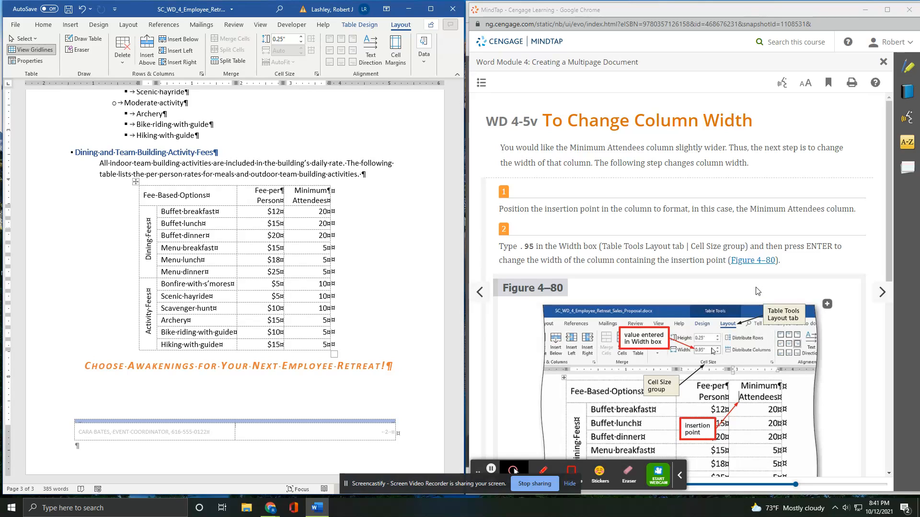
# Review the rest of the column width section, and advance the textbook to inserting a row and merging cells.
pyautogui.scroll(-3, 756, 291)
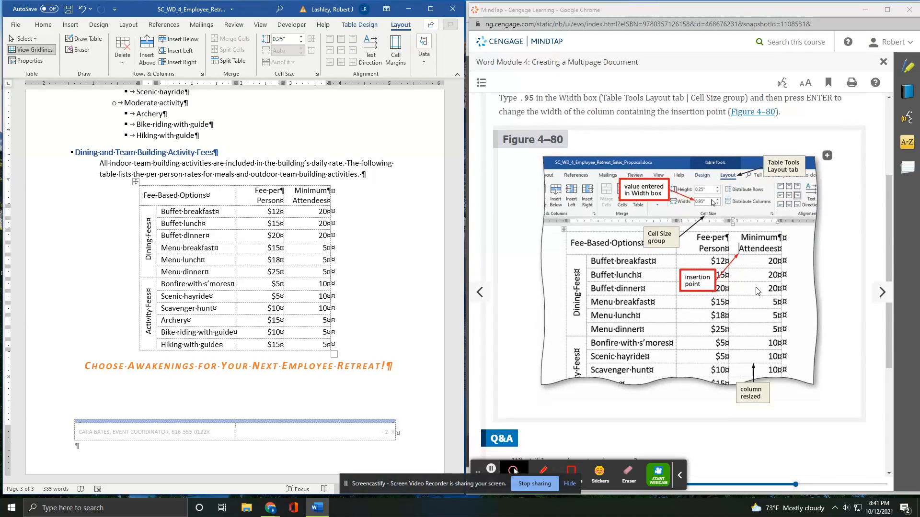
pyautogui.scroll(-4, 756, 291)
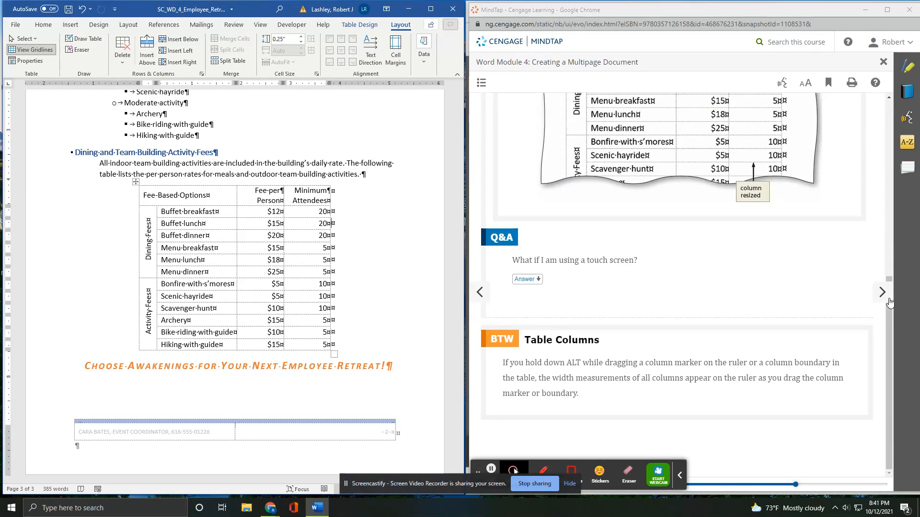
pyautogui.click(886, 296)
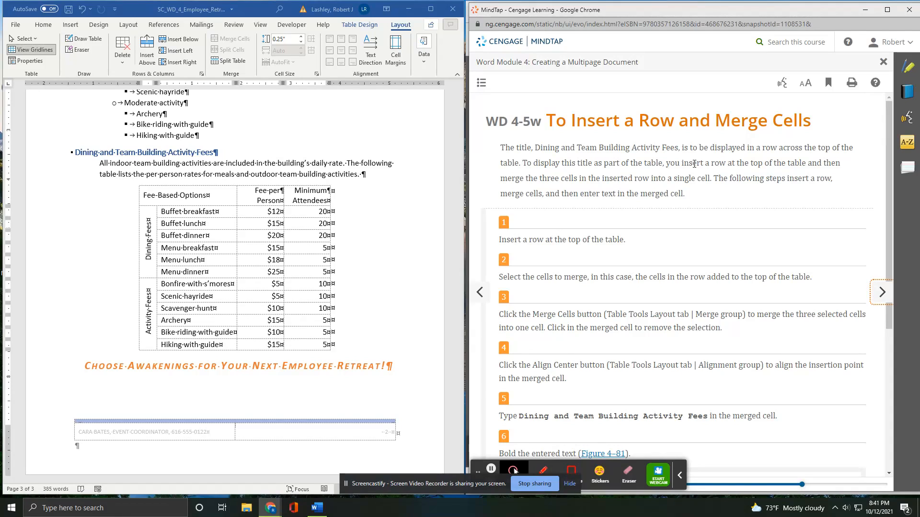
pyautogui.scroll(-1, 665, 211)
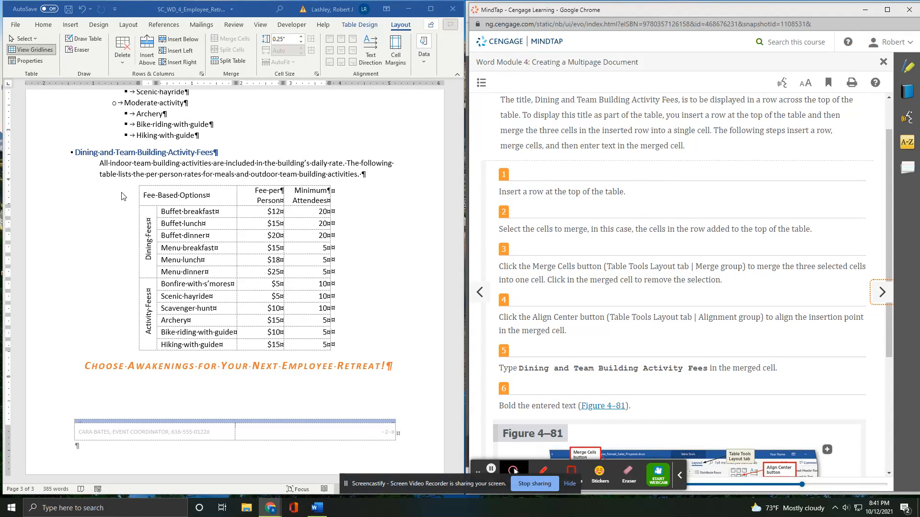
# Insert a row above the Fee-Based Options heading row of the fees table, and merge its three cells into one.
pyautogui.click(145, 192)
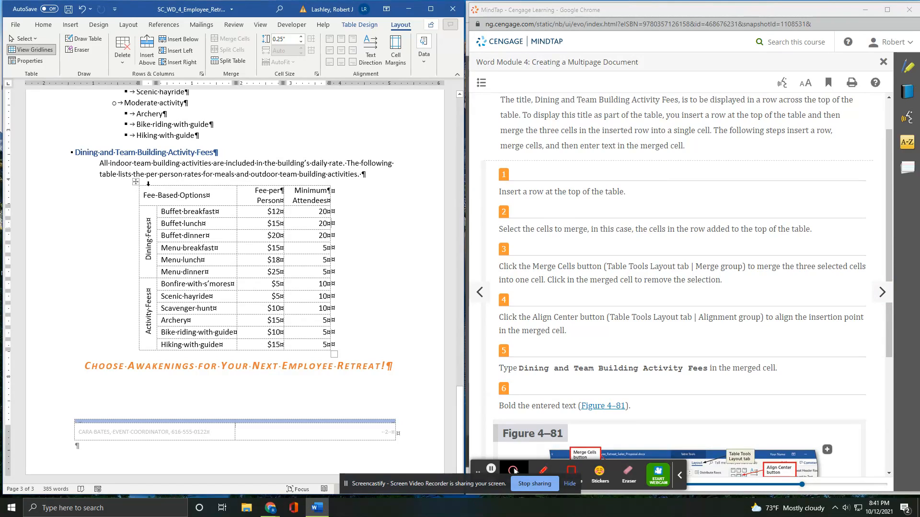
pyautogui.click(143, 197)
pyautogui.click(149, 196)
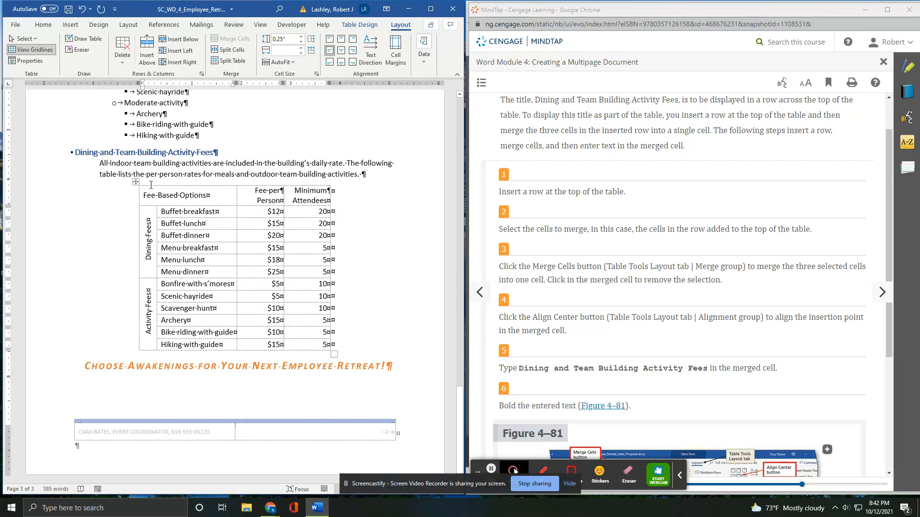
pyautogui.click(146, 46)
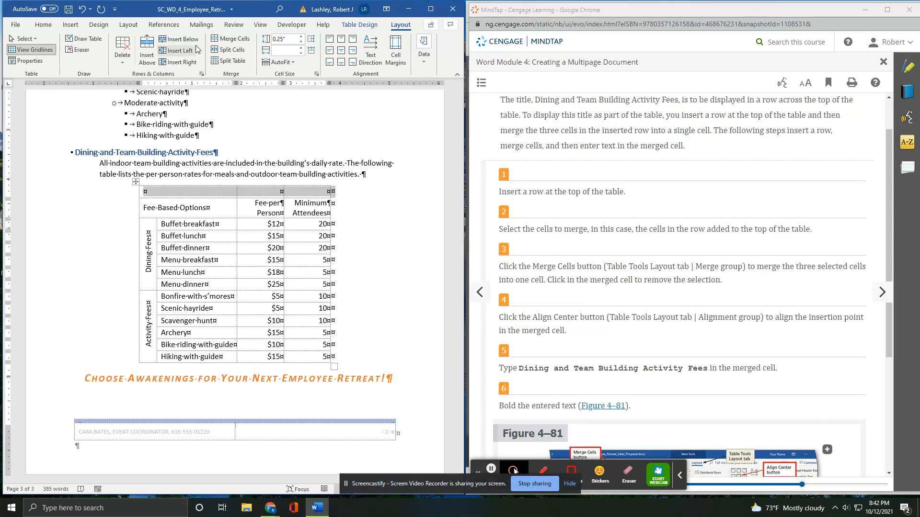
pyautogui.click(229, 40)
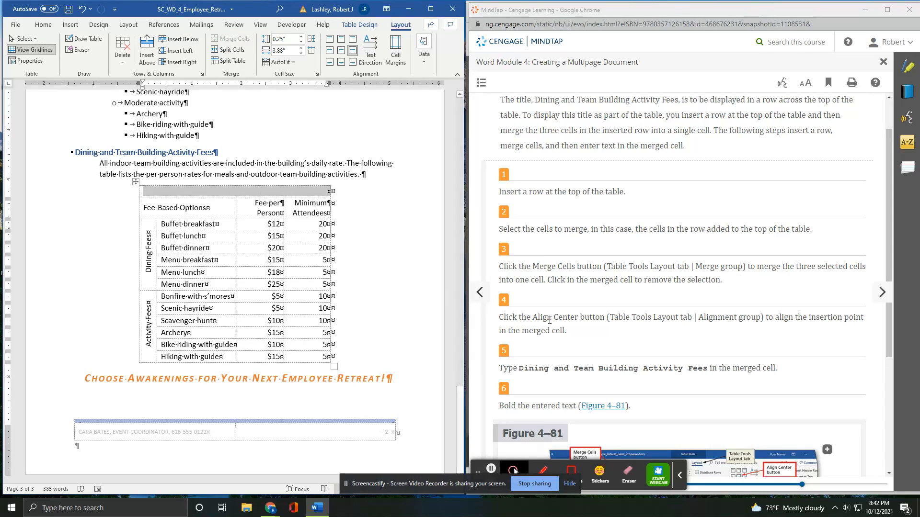
# Center-align the merged top cell of the fees table and enter the title Dining and Team Building Activity Fees in it.
pyautogui.click(340, 51)
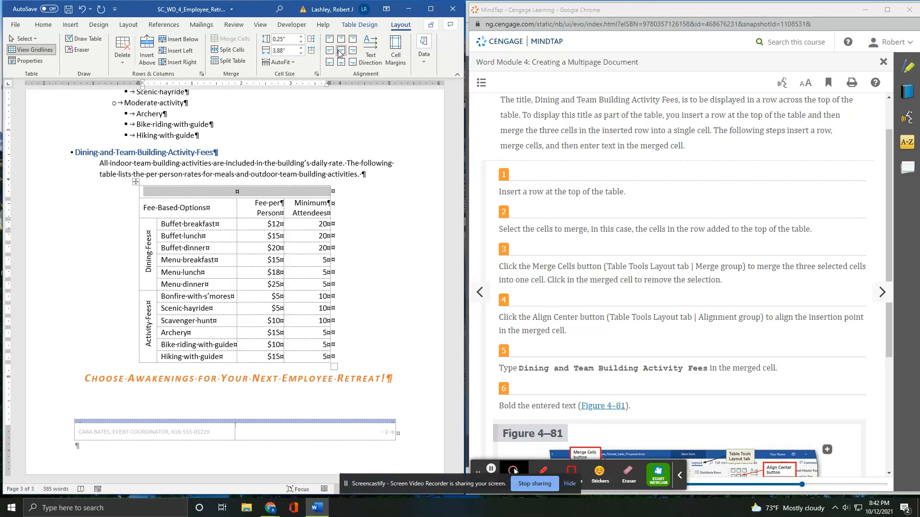
pyautogui.write('Di')
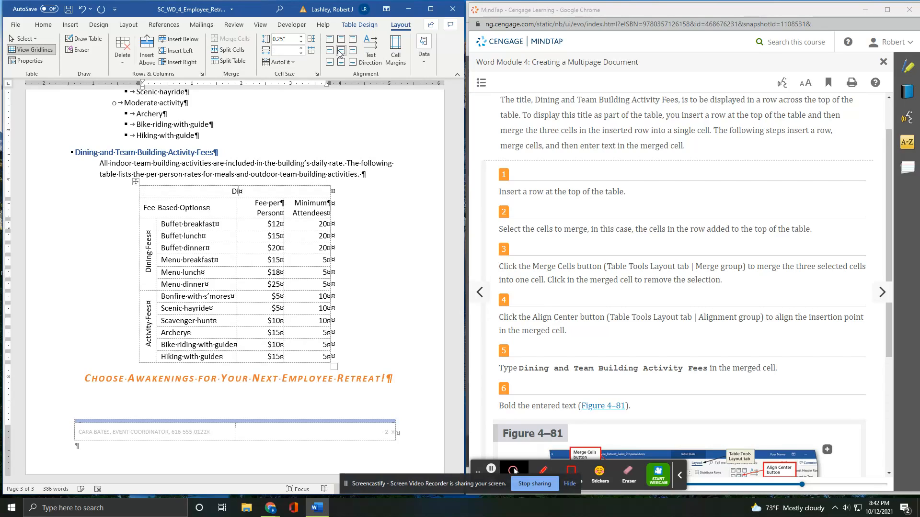
pyautogui.write('ning and Tea')
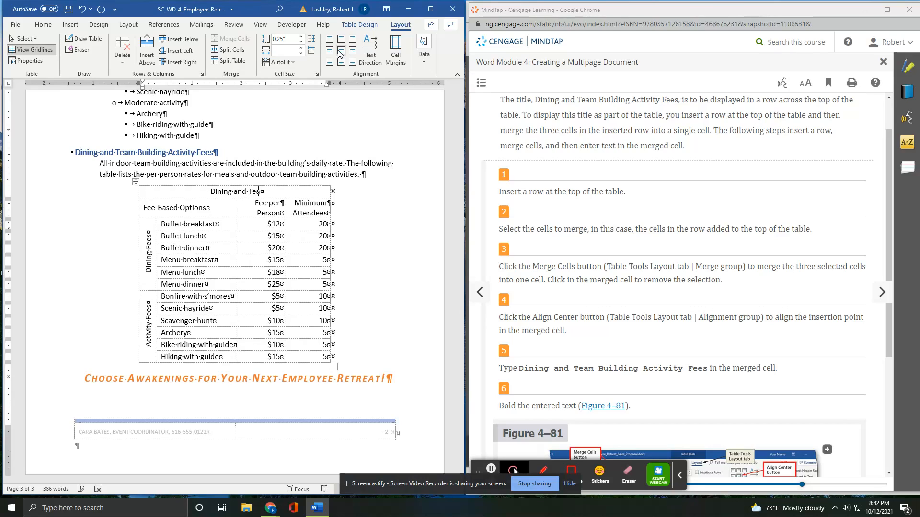
pyautogui.write('m Building Activity')
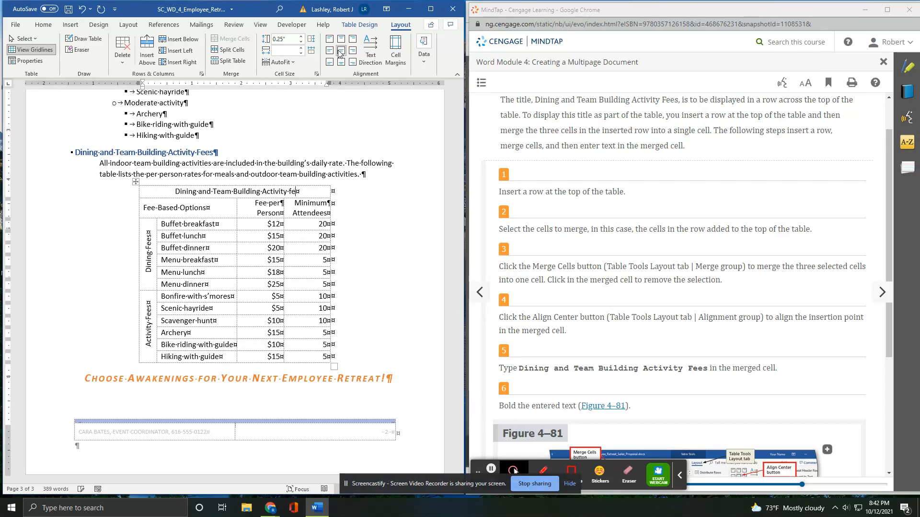
pyautogui.write(' Fees')
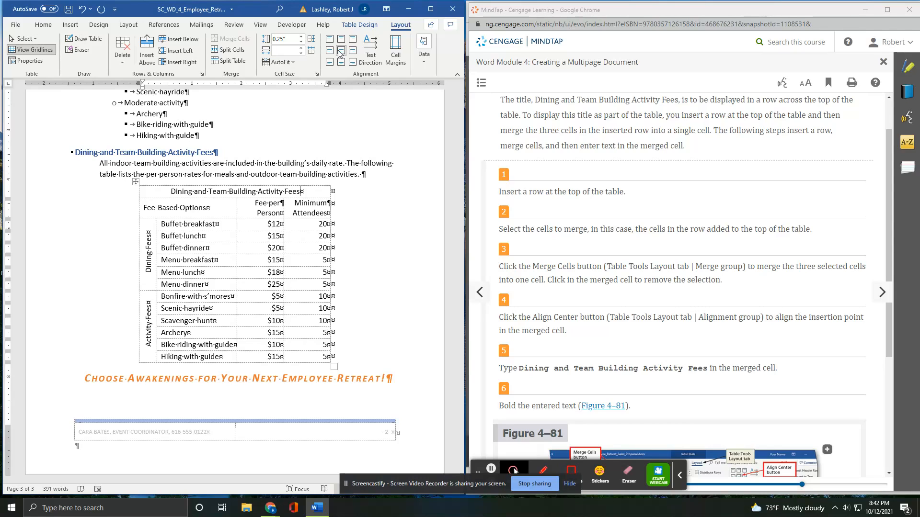
# Bold the title text in the fees table's merged top row and compare the table with Figure 4–81.
pyautogui.scroll(-2, 538, 293)
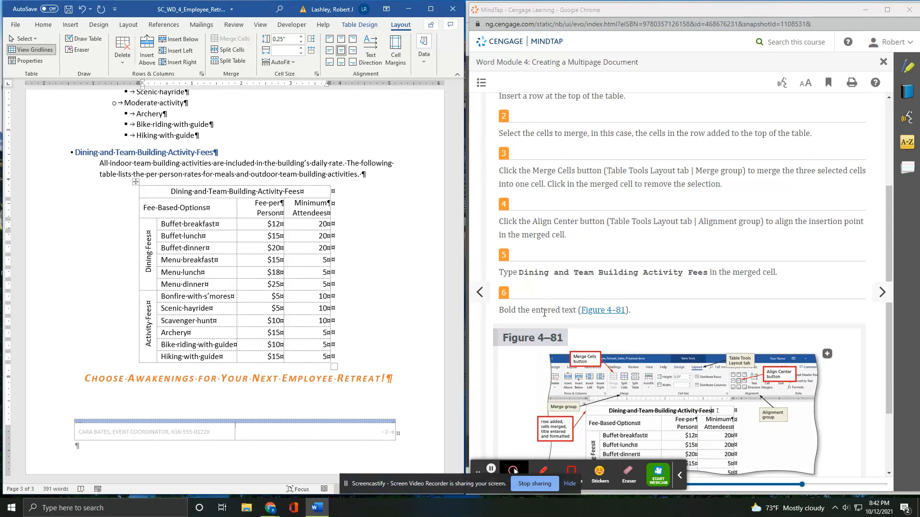
pyautogui.moveTo(308, 196); pyautogui.dragTo(183, 193)
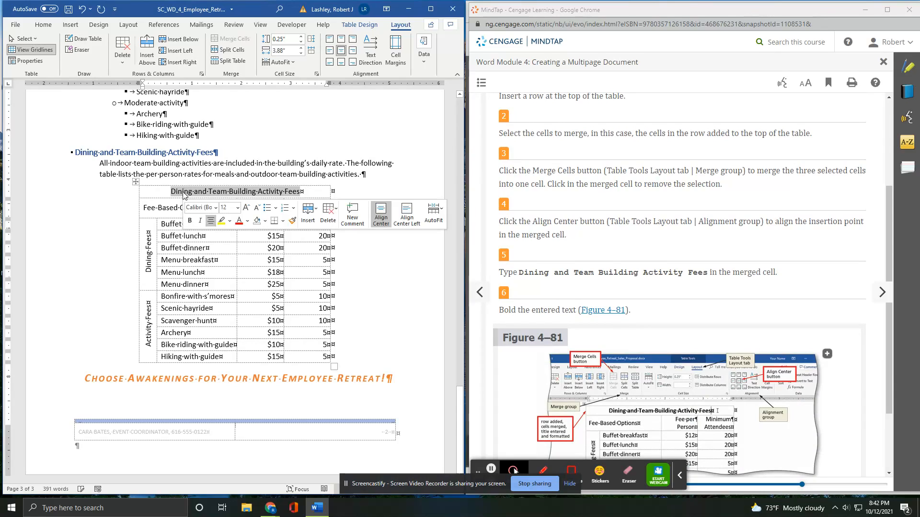
pyautogui.click(190, 221)
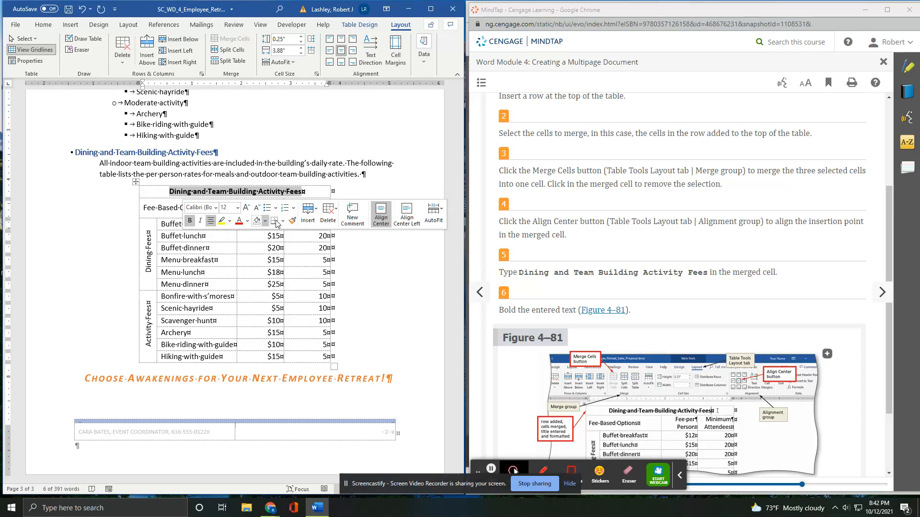
pyautogui.scroll(-1, 725, 309)
pyautogui.scroll(-2, 725, 309)
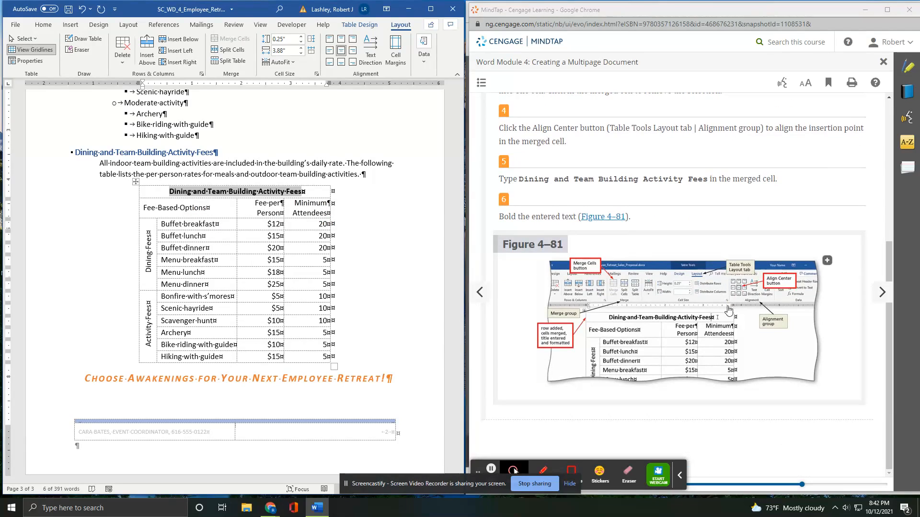
# Advance the textbook to the cell shading section, and shade the table's title cell with Orange, Accent 2, Lighter 60%.
pyautogui.click(886, 298)
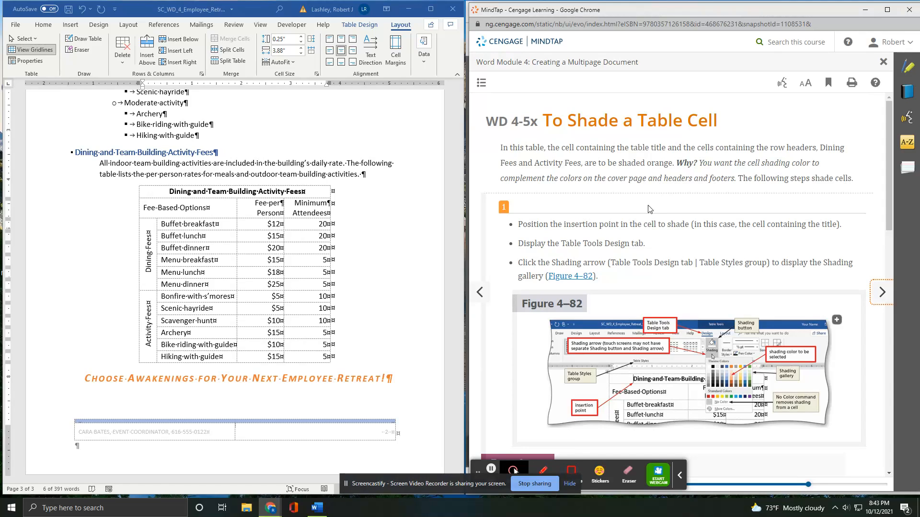
pyautogui.scroll(-1, 650, 210)
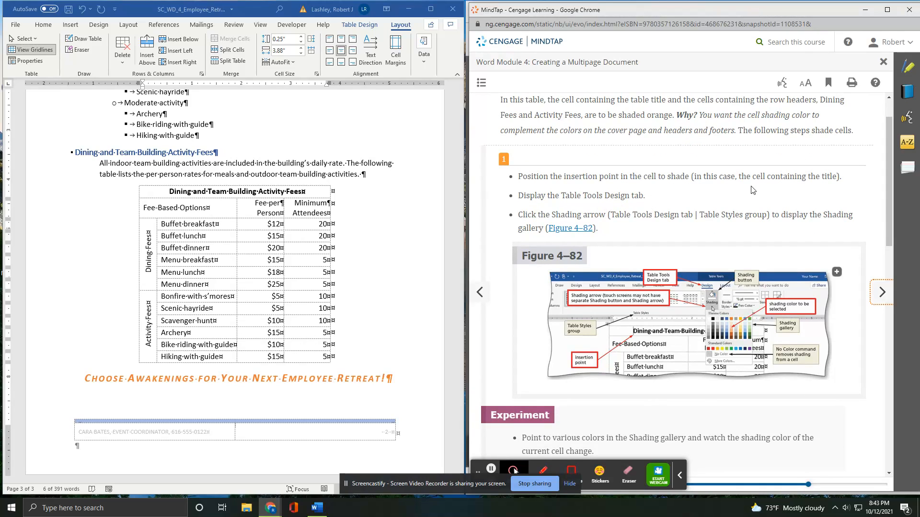
pyautogui.click(162, 196)
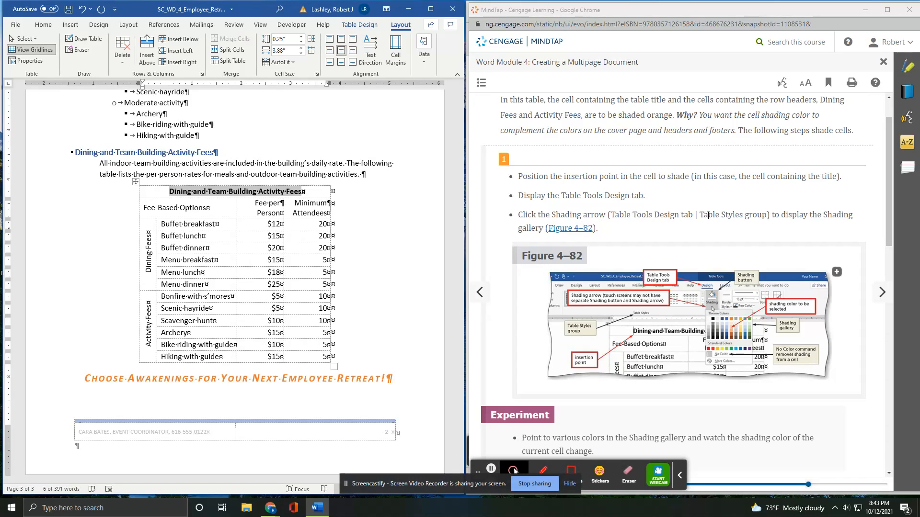
pyautogui.click(371, 27)
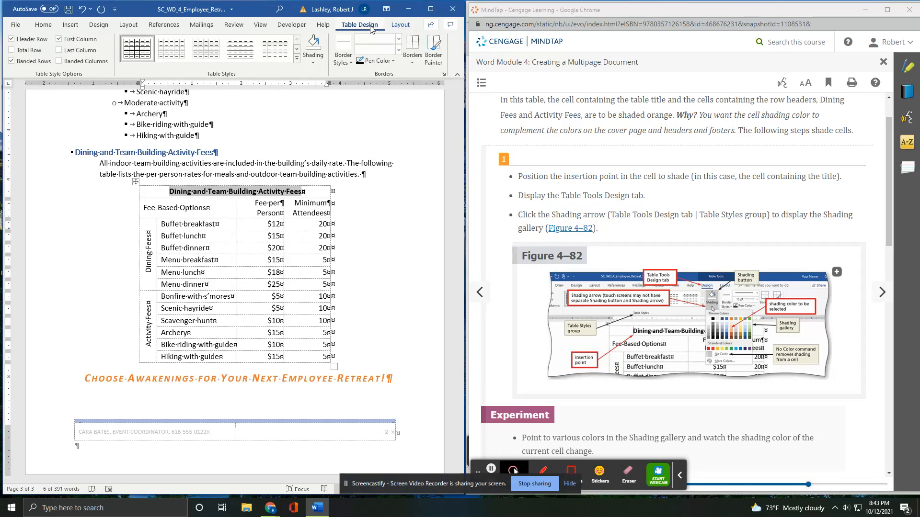
pyautogui.click(313, 65)
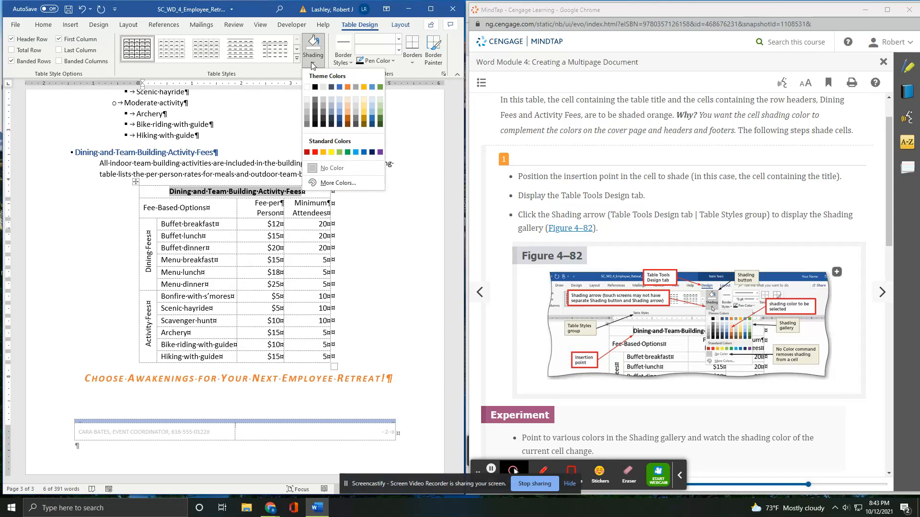
pyautogui.scroll(-4, 543, 310)
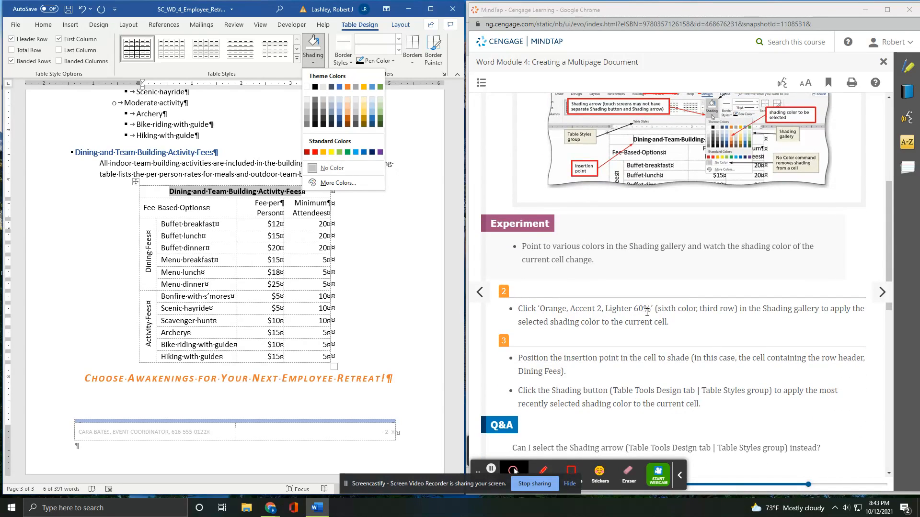
pyautogui.click(347, 105)
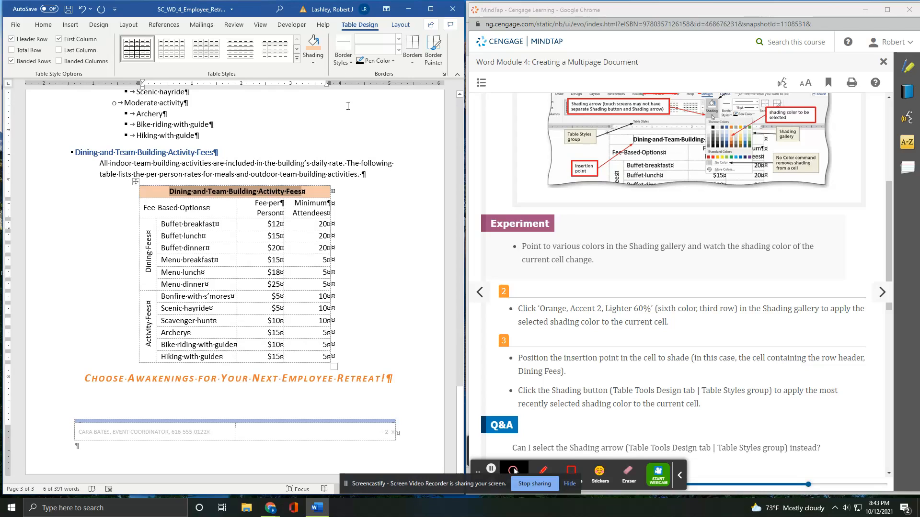
# Apply the most recently used orange shading to the Dining Fees and Activity Fees row header cells, and compare with Figure 4–83.
pyautogui.scroll(-2, 623, 309)
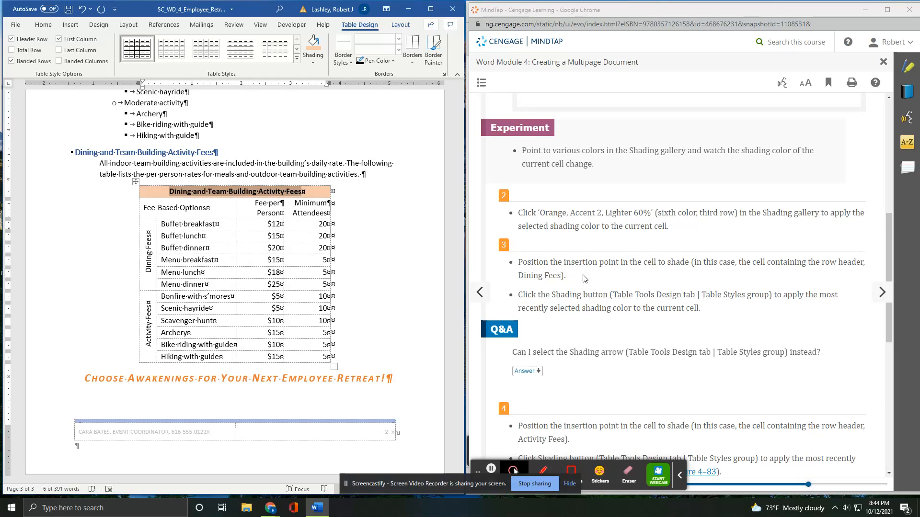
pyautogui.scroll(-2, 583, 278)
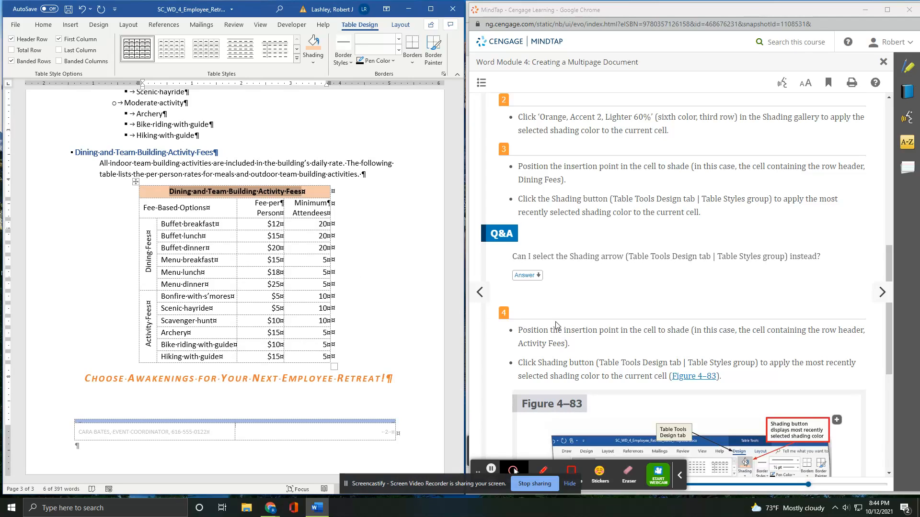
pyautogui.click(145, 242)
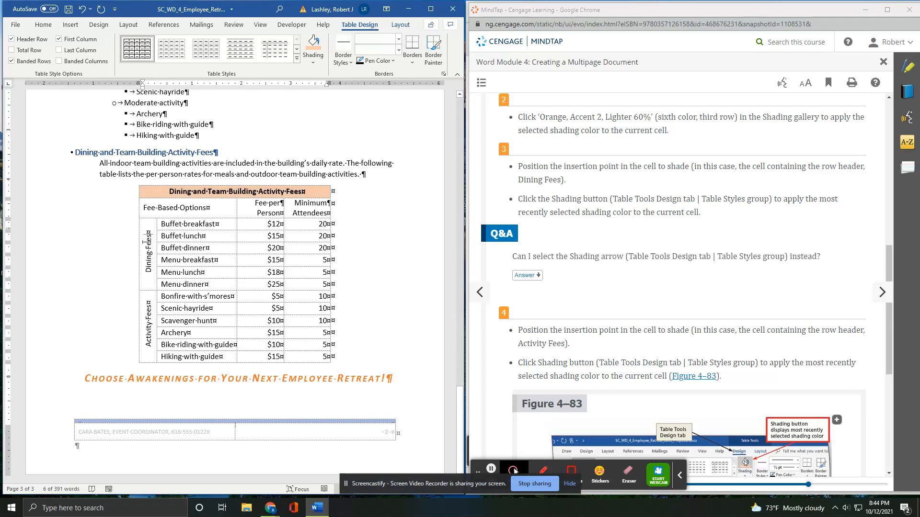
pyautogui.click(146, 323)
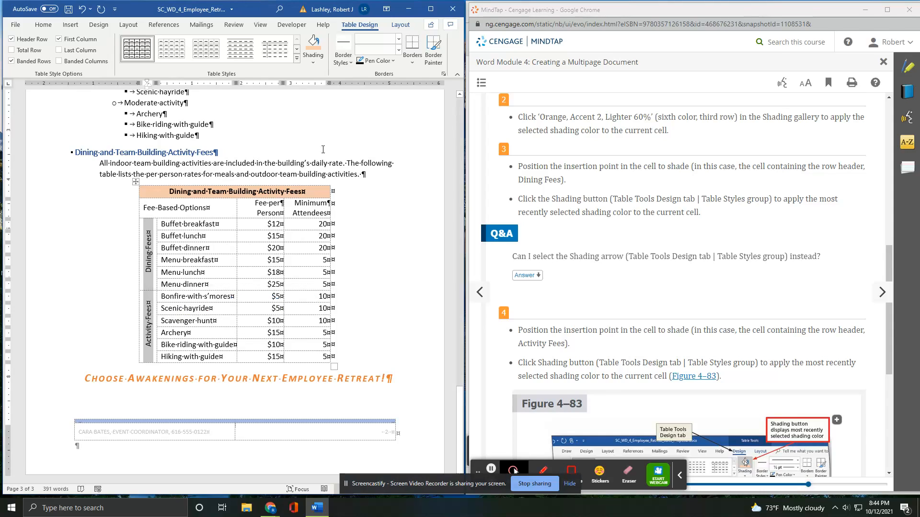
pyautogui.click(314, 45)
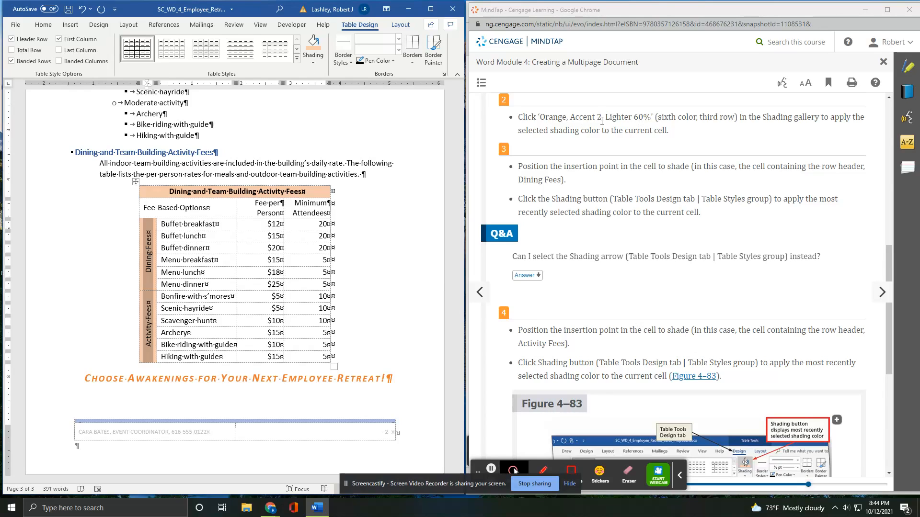
pyautogui.scroll(-6, 711, 265)
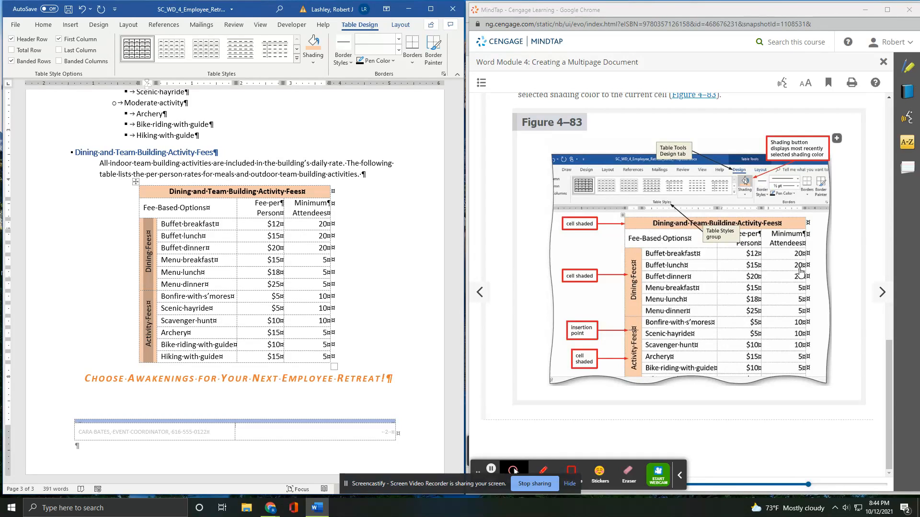
# Restart the timed-out MindTap session by signing in to Cengage with the saved account email and password.
pyautogui.click(882, 292)
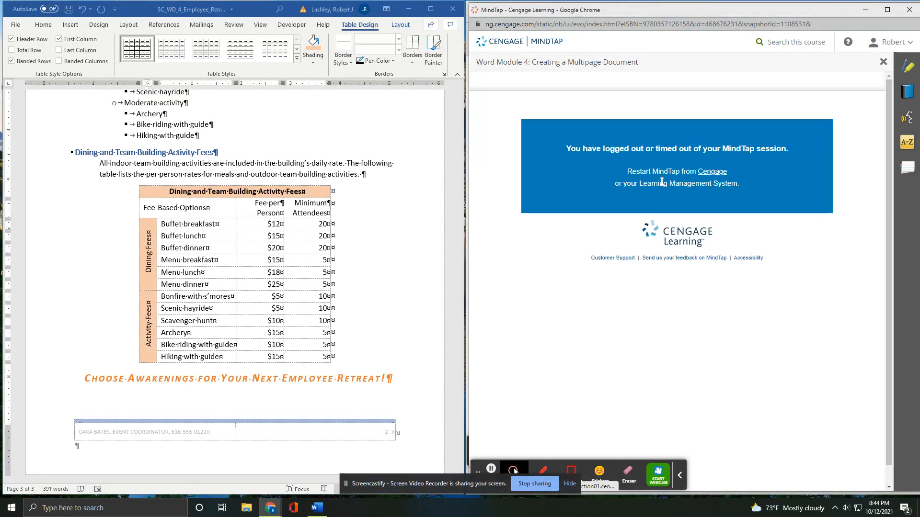
pyautogui.click(717, 172)
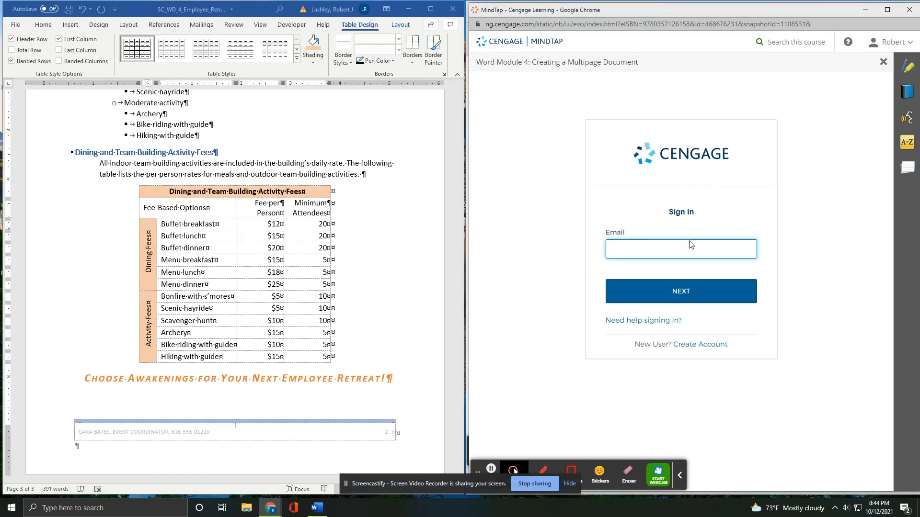
pyautogui.click(689, 249)
pyautogui.click(677, 289)
pyautogui.click(677, 288)
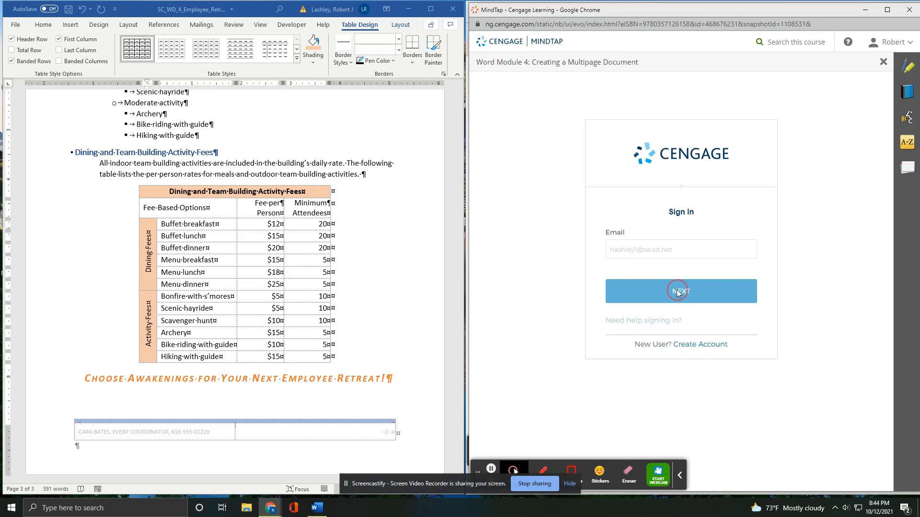
pyautogui.click(682, 327)
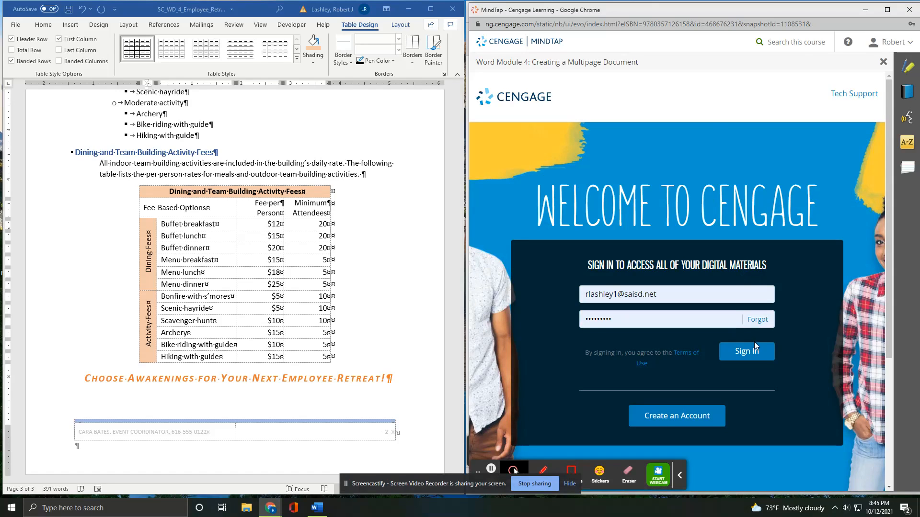
pyautogui.click(754, 352)
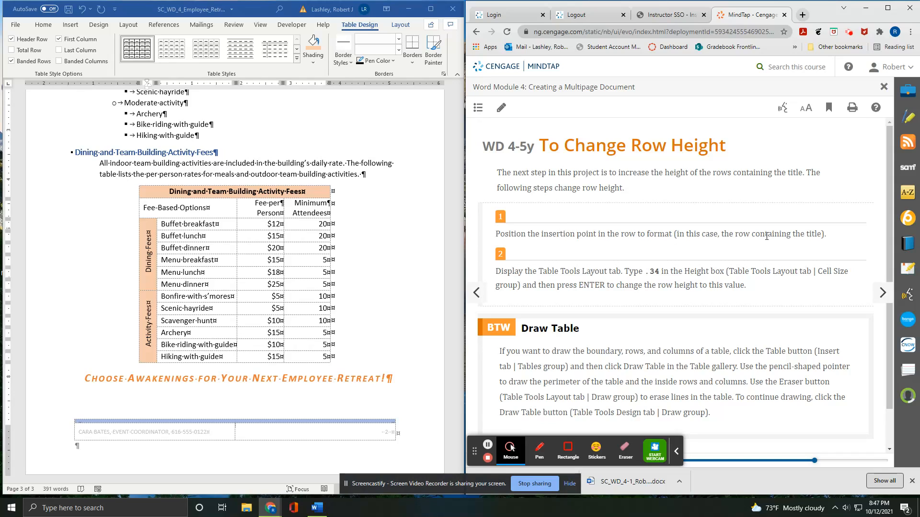
# Set the fees table's title row height to 0.34 inch, and advance the textbook to the section on hiding gridlines.
pyautogui.click(119, 198)
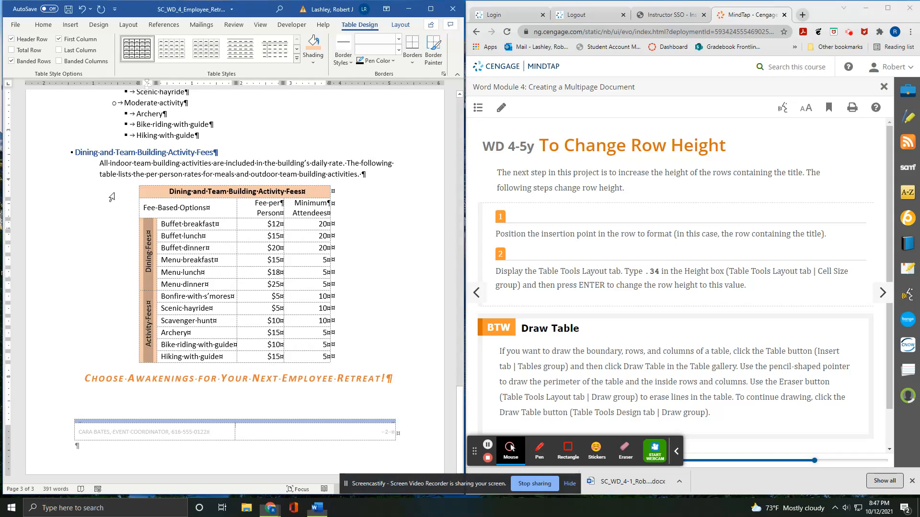
pyautogui.click(121, 196)
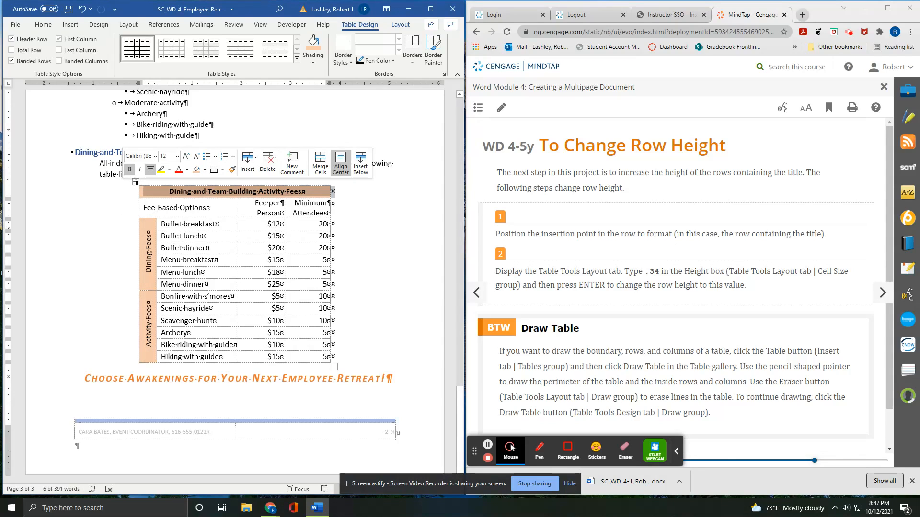
pyautogui.click(402, 26)
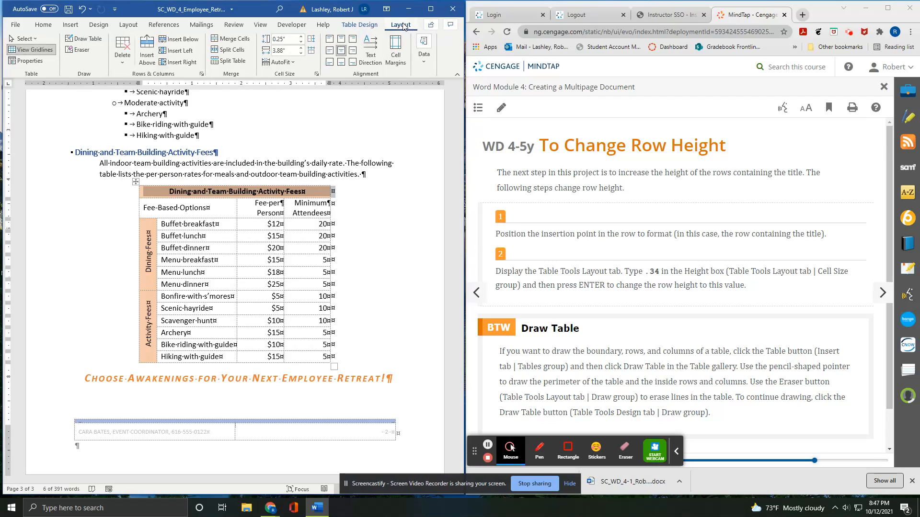
pyautogui.click(301, 37)
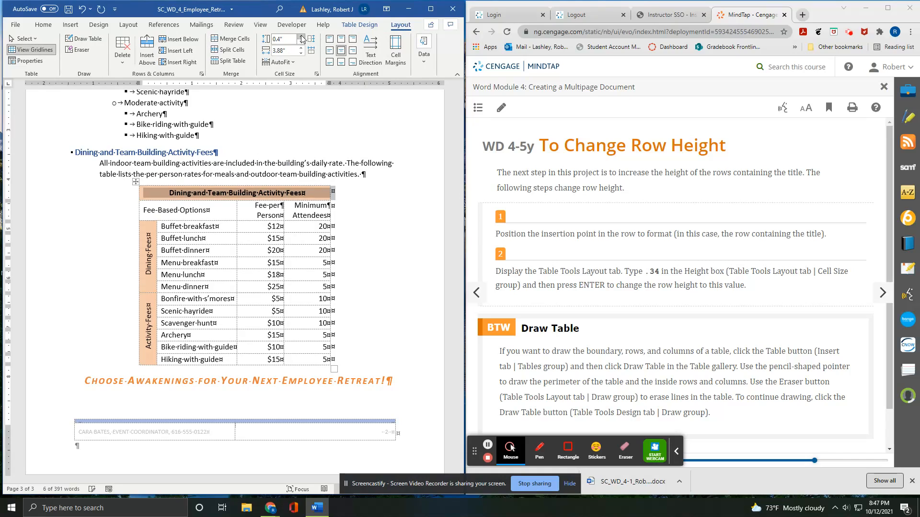
pyautogui.click(301, 42)
pyautogui.click(278, 41)
pyautogui.press('BackSpace')
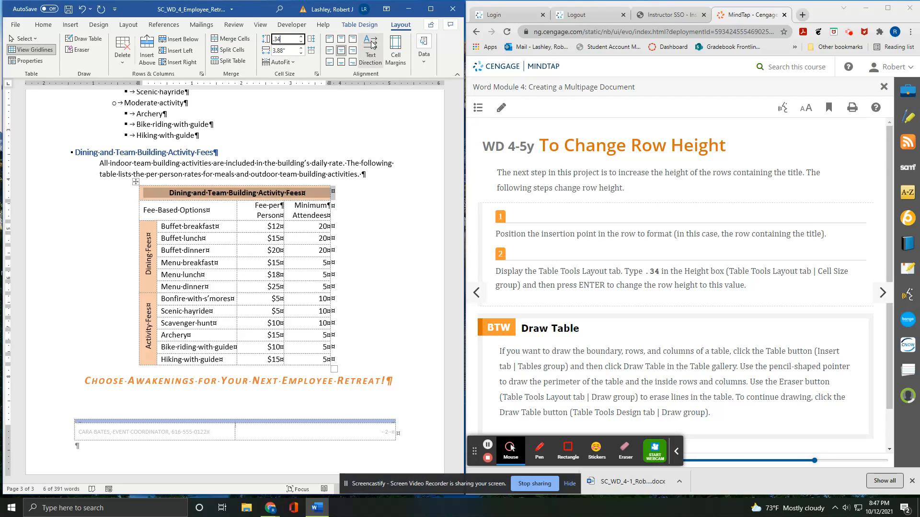
pyautogui.write('.34')
pyautogui.press('Return')
pyautogui.click(364, 135)
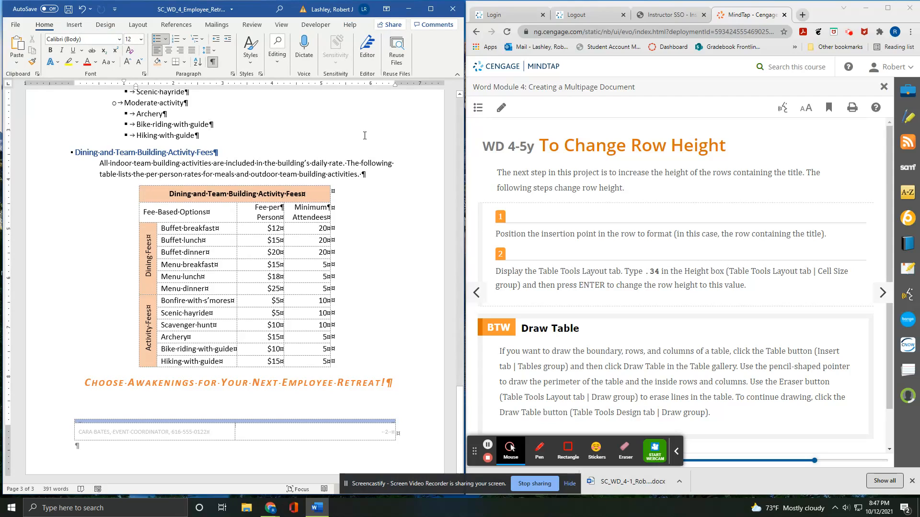
pyautogui.scroll(-1, 694, 285)
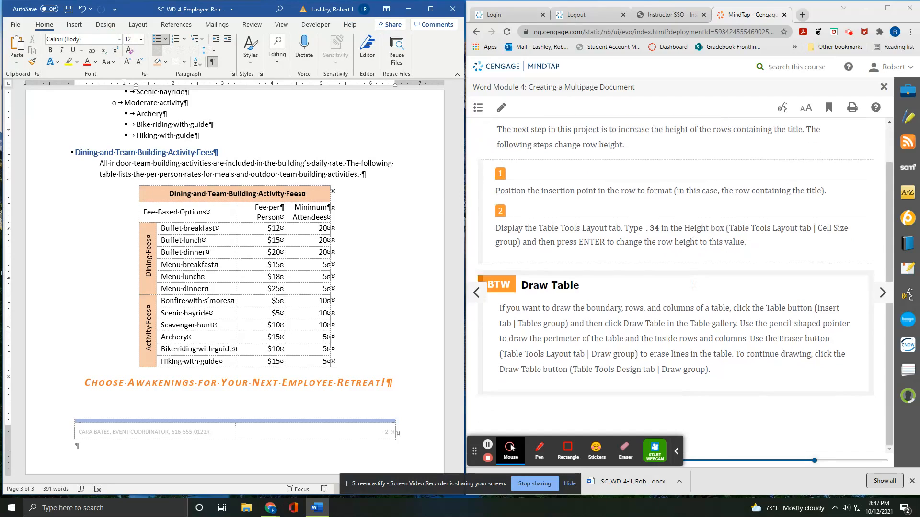
pyautogui.click(881, 296)
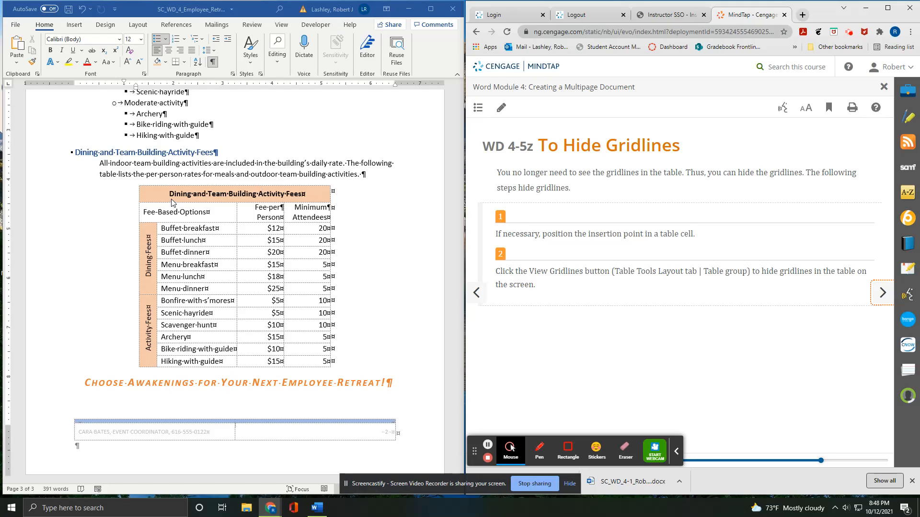
# Hide the gridlines in the fees table, and advance the textbook to the section on adding a table border.
pyautogui.click(184, 198)
pyautogui.click(136, 182)
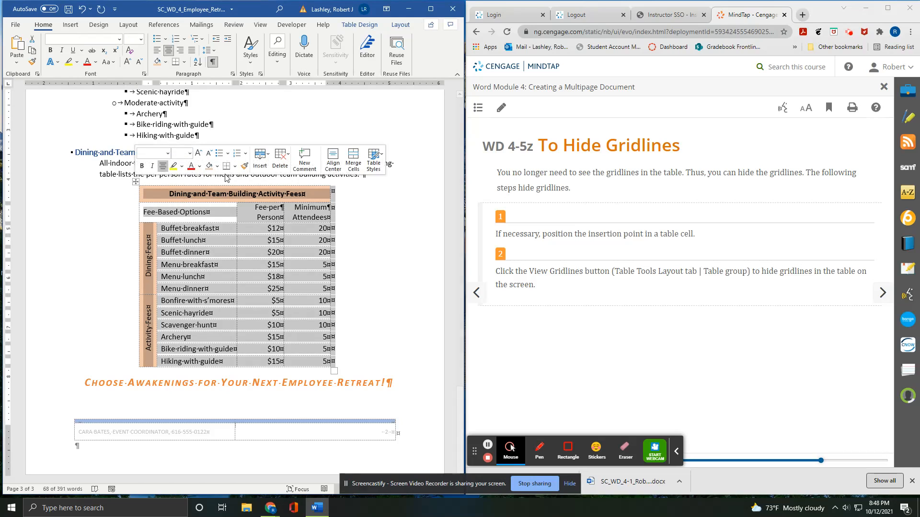
pyautogui.click(360, 25)
pyautogui.click(401, 25)
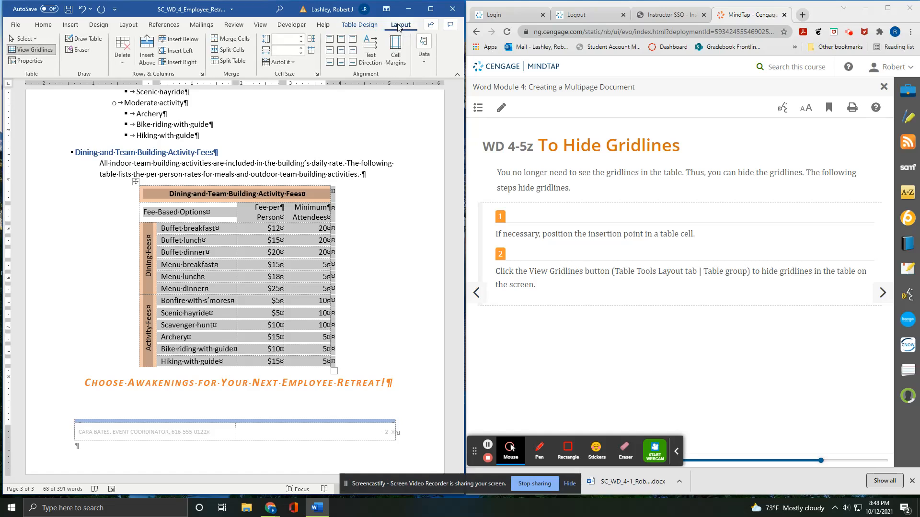
pyautogui.click(30, 50)
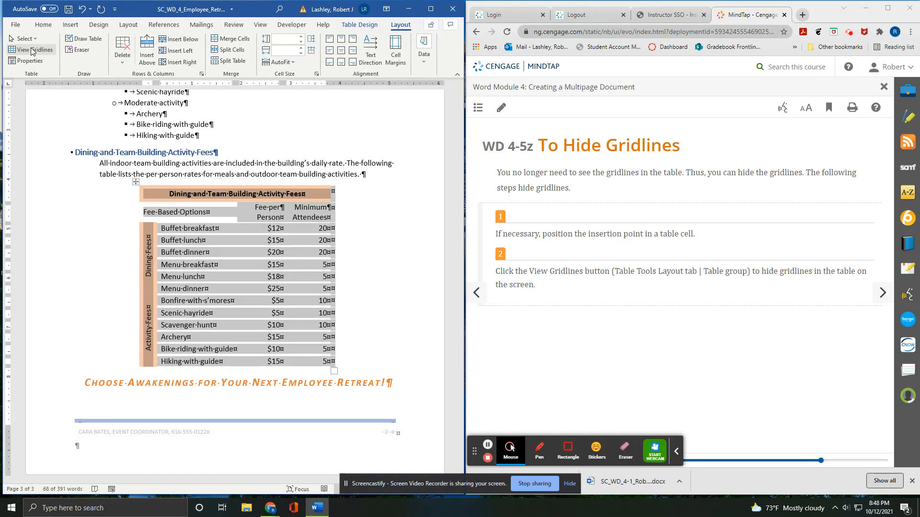
pyautogui.click(28, 230)
pyautogui.click(497, 327)
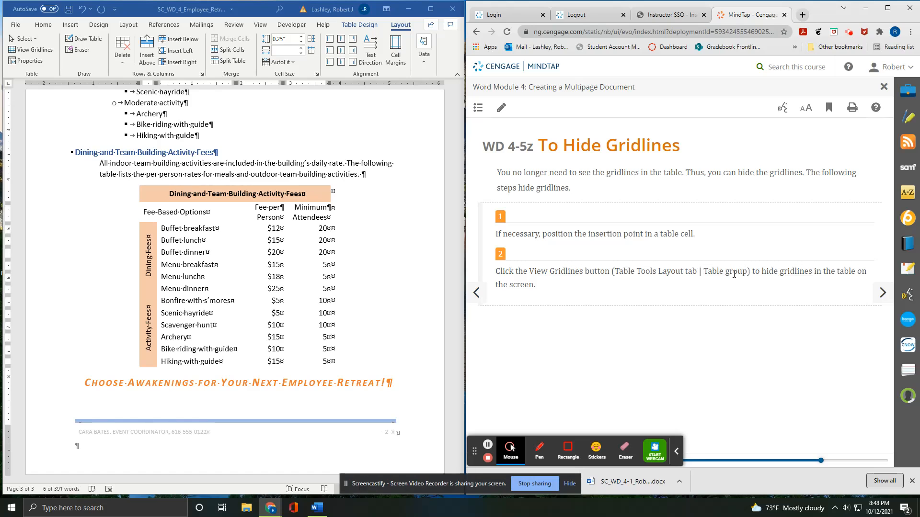
pyautogui.click(881, 293)
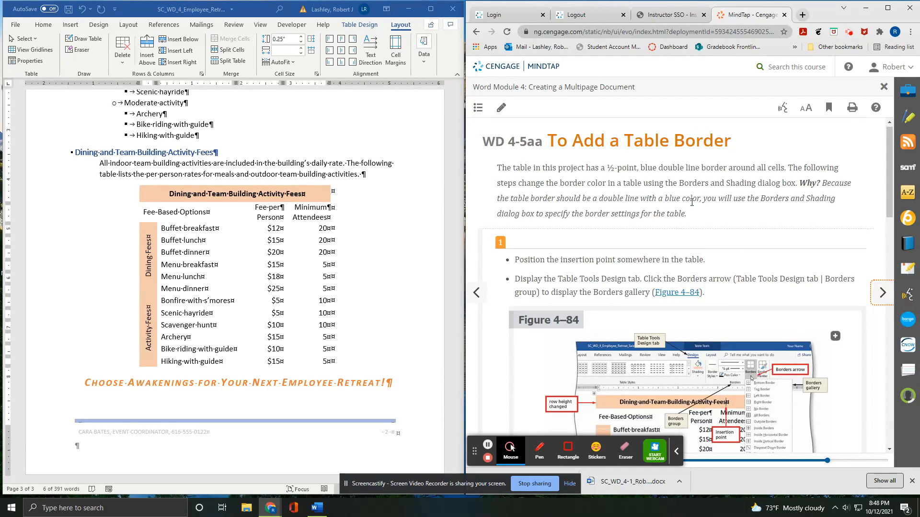
# Select the entire fees table and open its Borders and Shading settings.
pyautogui.scroll(-1, 511, 207)
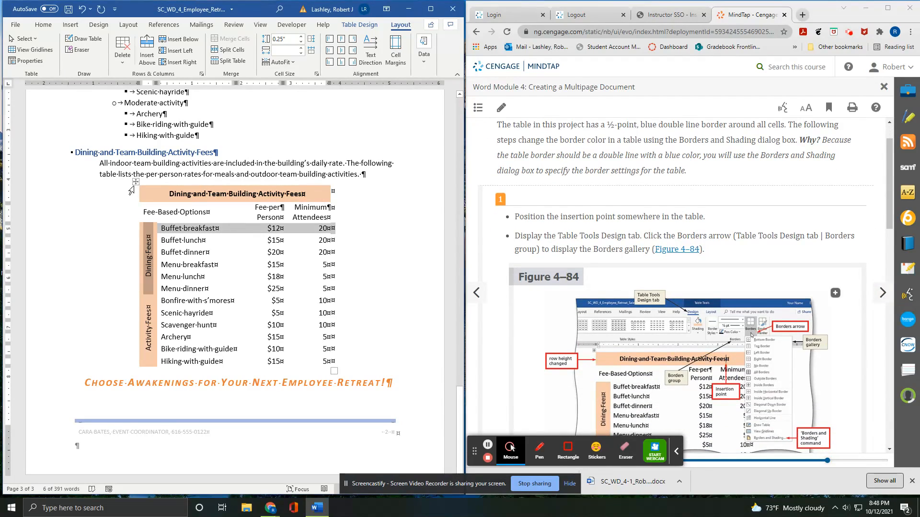
pyautogui.click(136, 181)
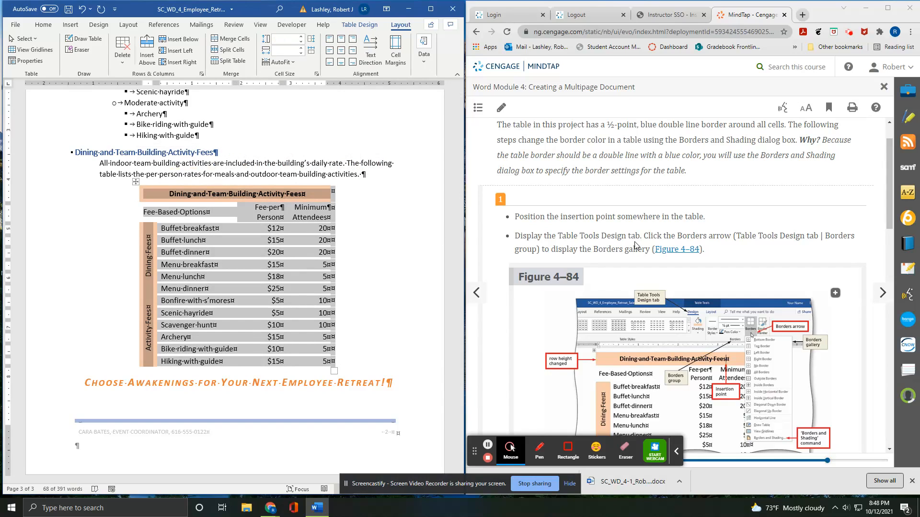
pyautogui.scroll(-1, 635, 244)
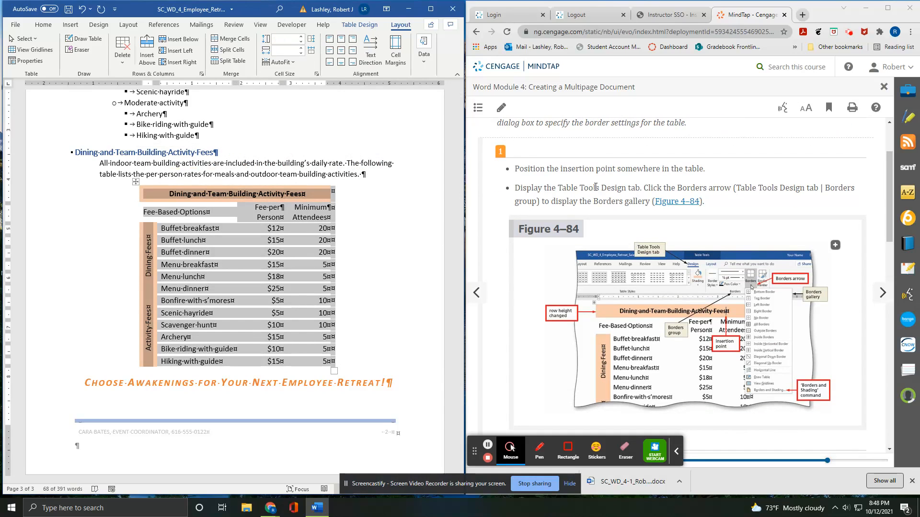
pyautogui.click(364, 25)
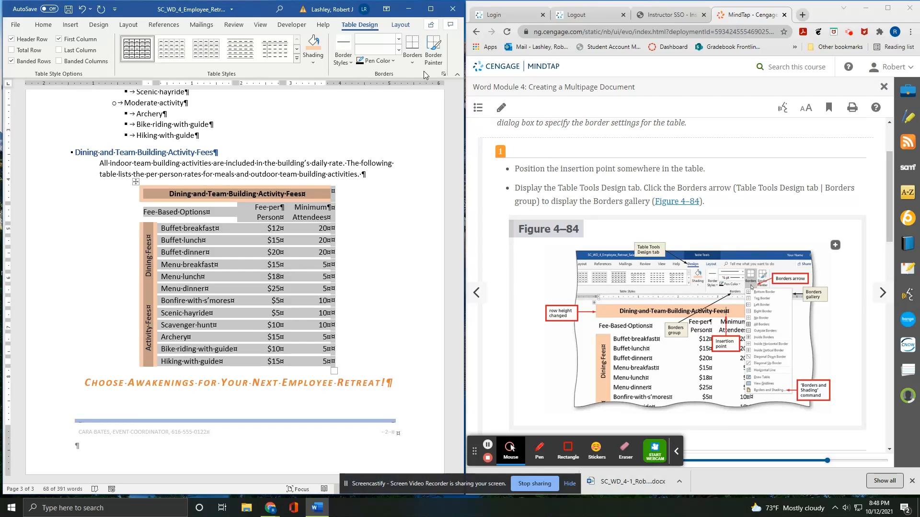
pyautogui.click(412, 61)
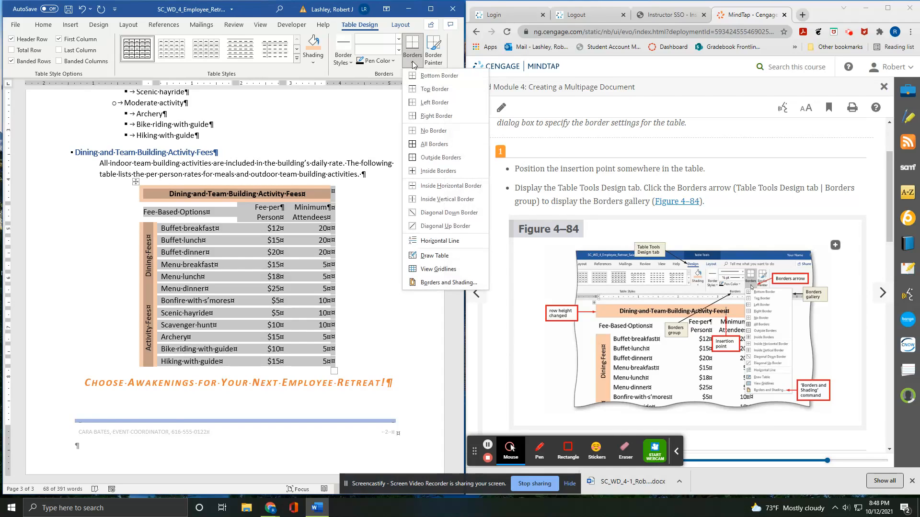
pyautogui.click(424, 282)
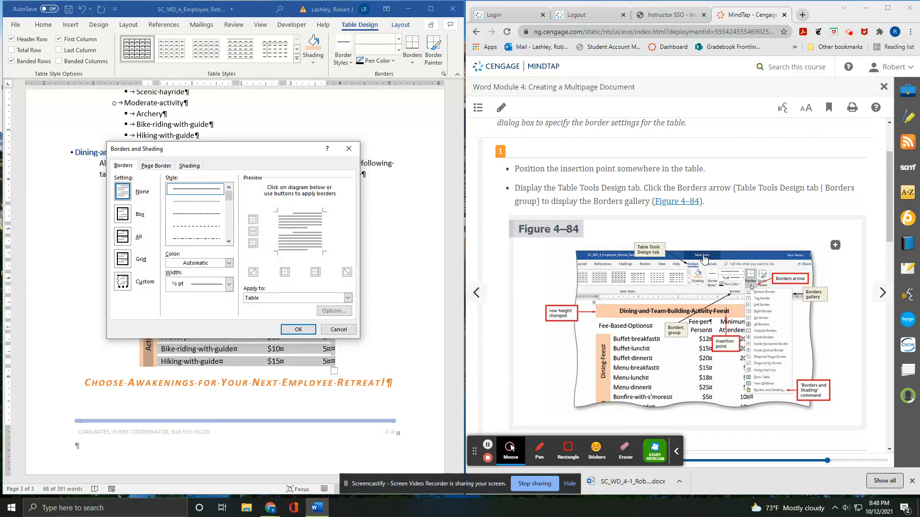
# Apply a ½ pt double-line border in Blue, Accent 1 to all cells of the fees table, and compare with Figure 4–86.
pyautogui.scroll(-6, 703, 258)
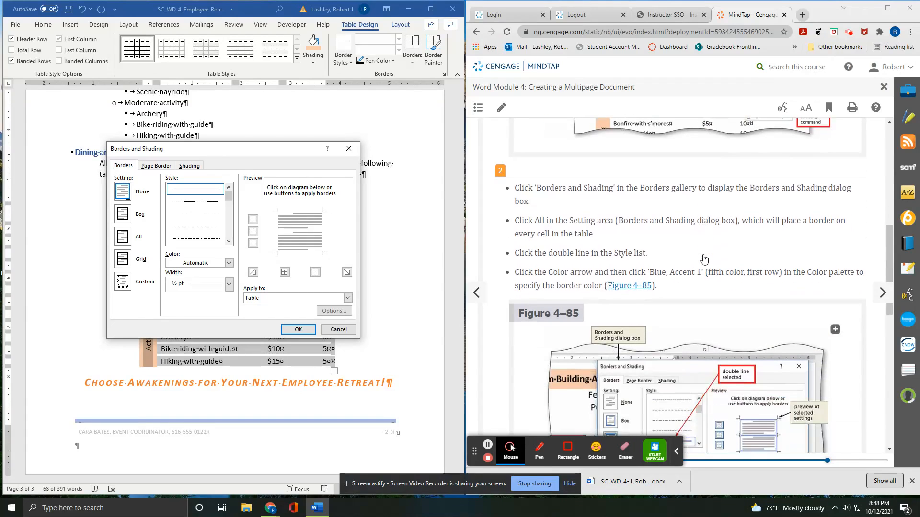
pyautogui.scroll(-2, 703, 259)
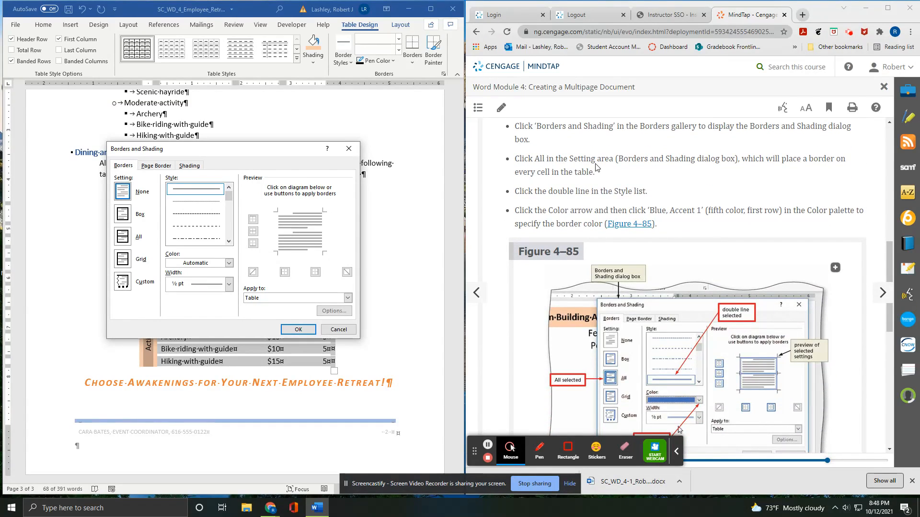
pyautogui.click(124, 237)
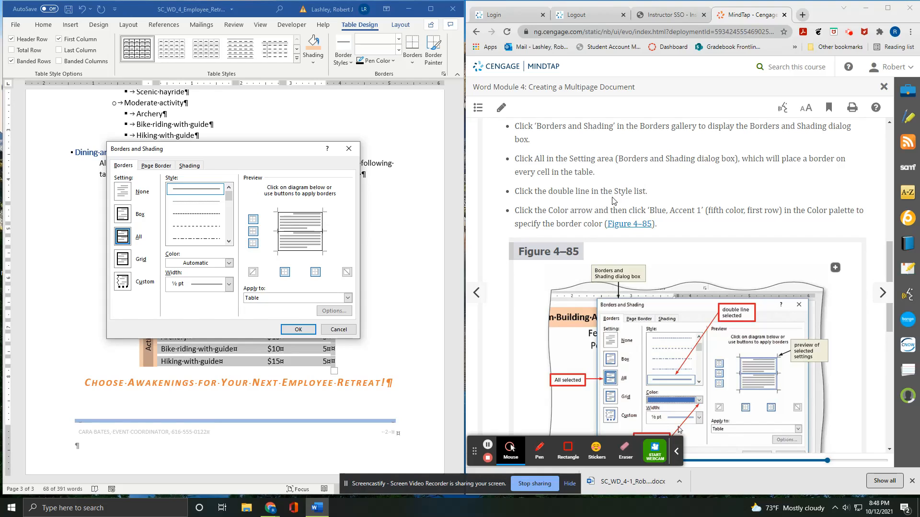
pyautogui.click(229, 241)
pyautogui.click(201, 239)
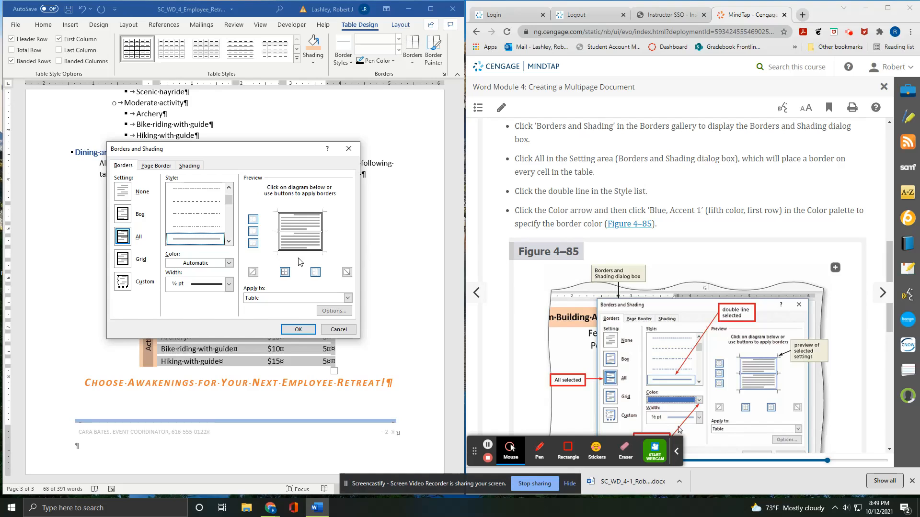
pyautogui.click(227, 263)
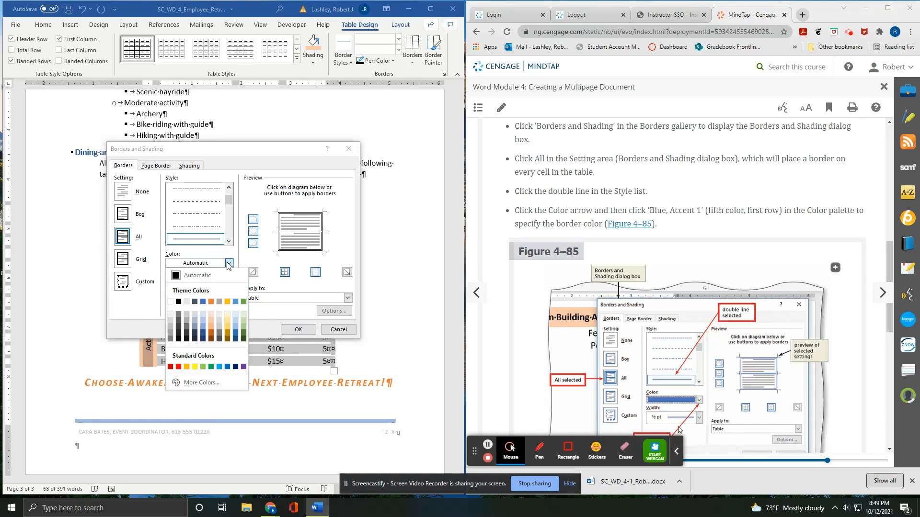
pyautogui.click(203, 302)
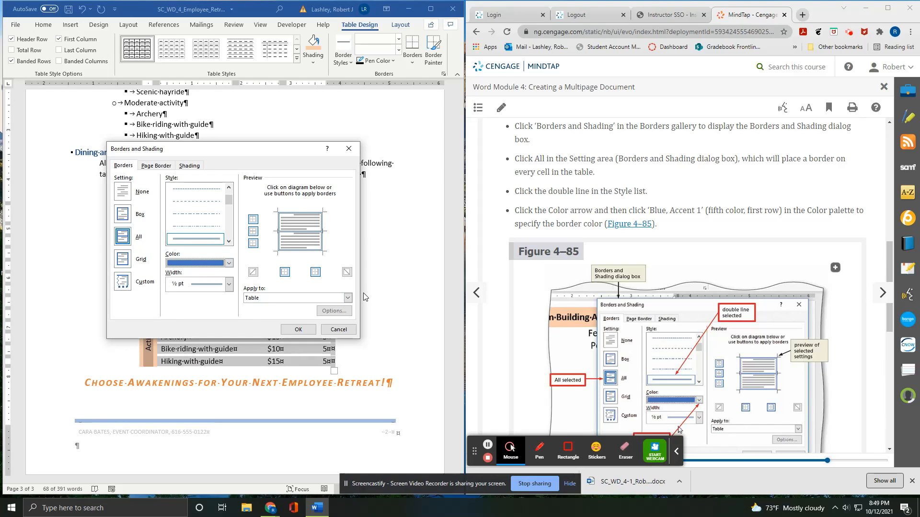
pyautogui.scroll(-5, 601, 259)
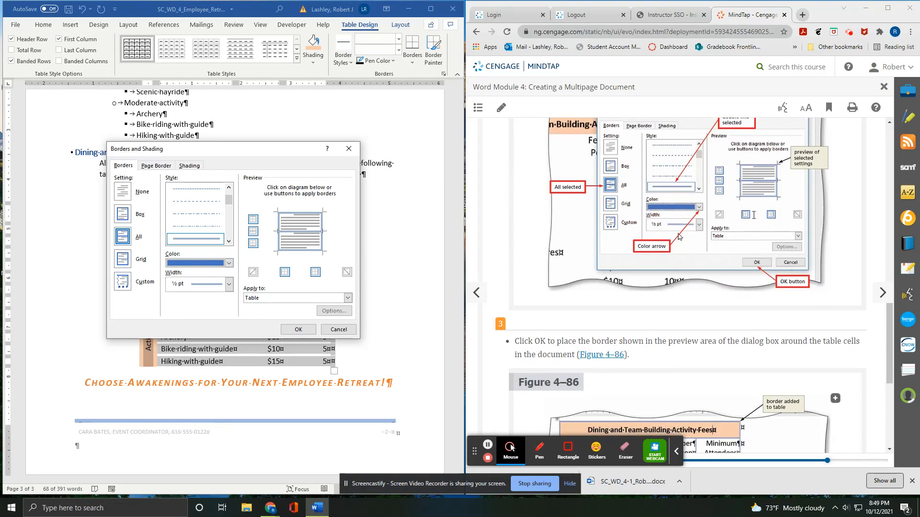
pyautogui.scroll(-2, 602, 259)
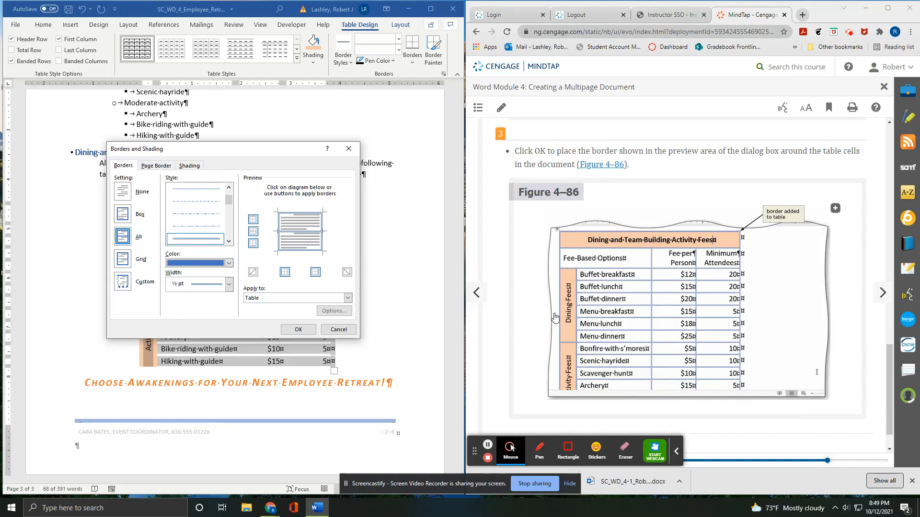
pyautogui.click(308, 330)
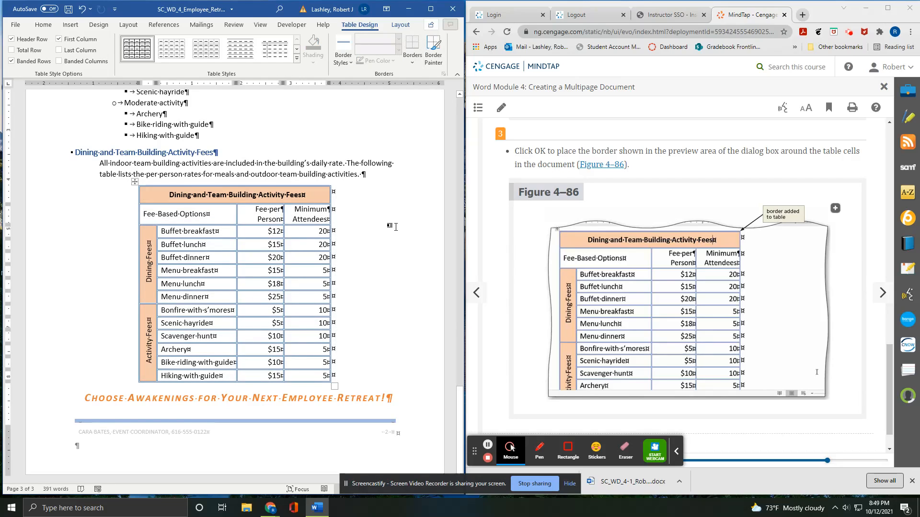
pyautogui.scroll(-1, 564, 235)
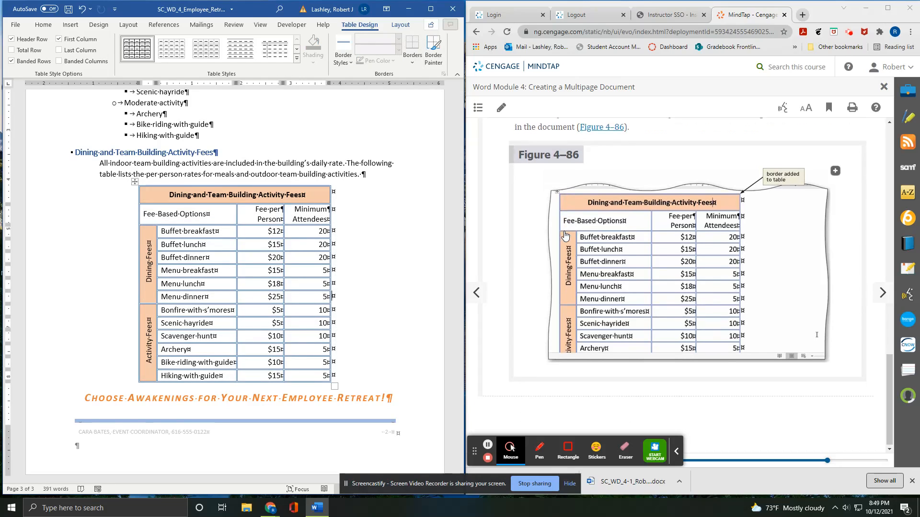
# Advance the textbook to the section on zooming to multiple pages, and display the proposal in Multiple Pages zoom.
pyautogui.click(883, 293)
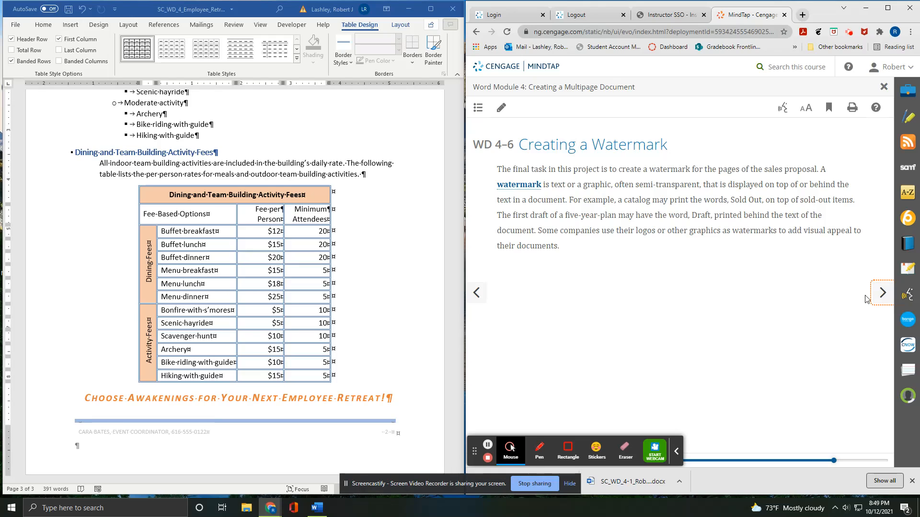
pyautogui.click(881, 293)
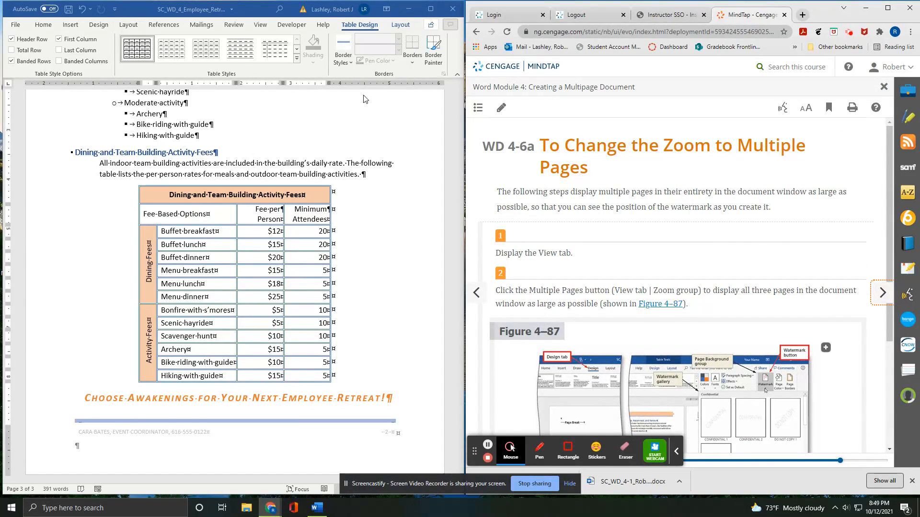
pyautogui.click(260, 25)
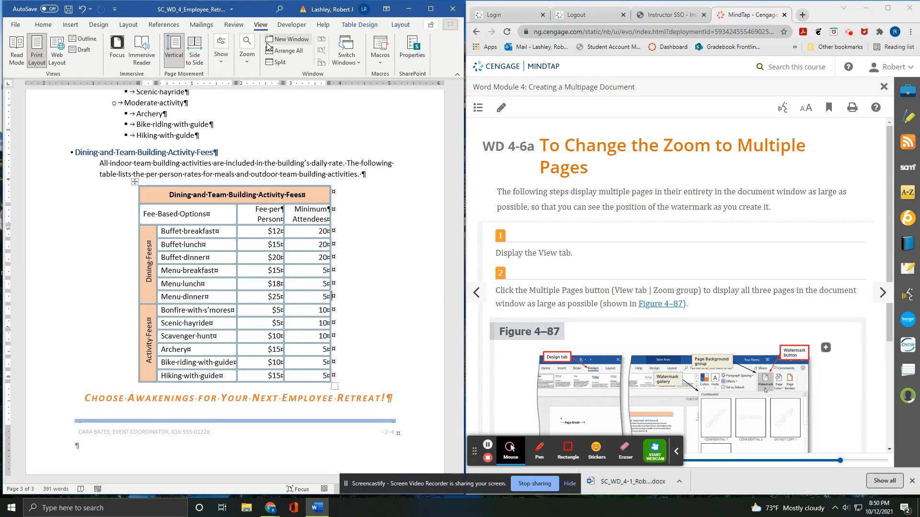
pyautogui.click(220, 62)
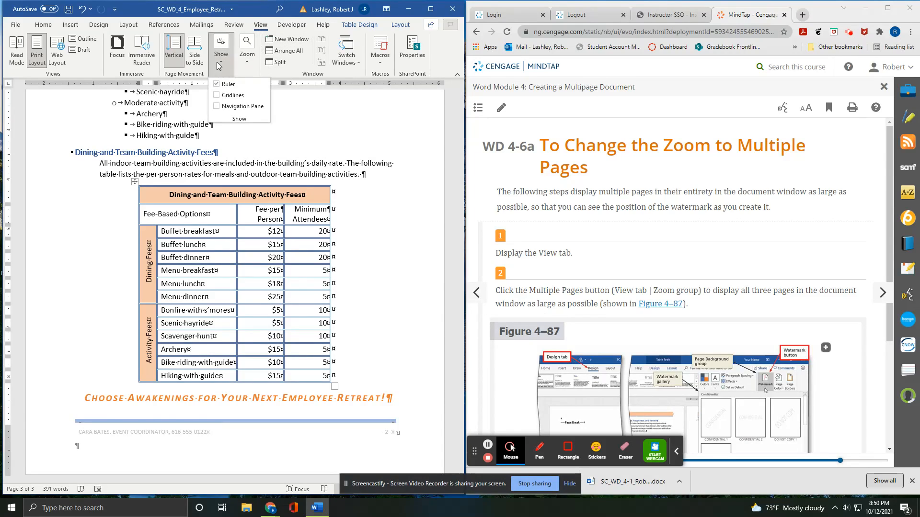
pyautogui.click(245, 62)
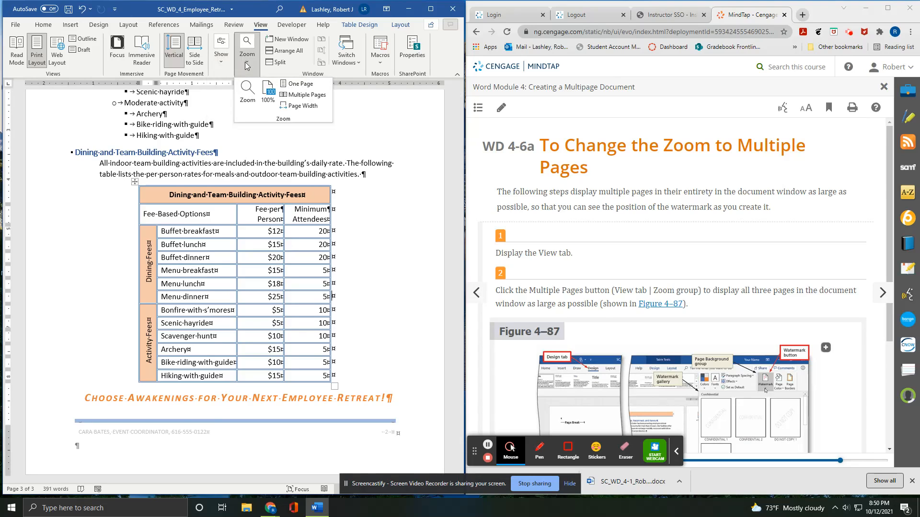
pyautogui.click(292, 98)
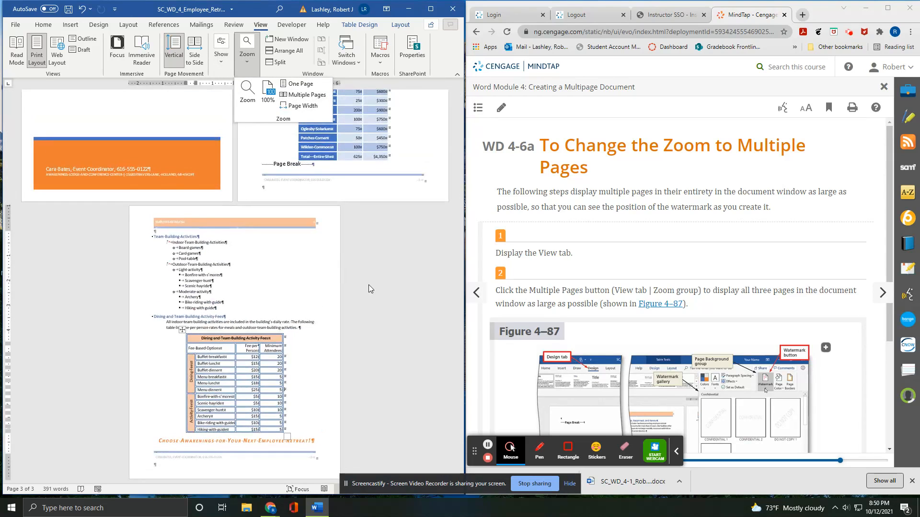
pyautogui.scroll(3, 392, 291)
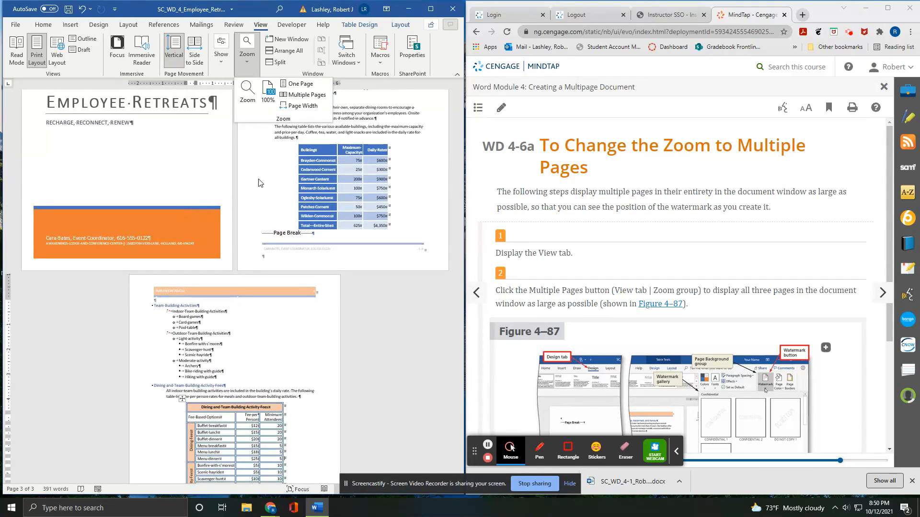
# Advance the textbook to section WD 4-6b on creating a watermark, and try to reach the custom watermark settings for the proposal.
pyautogui.scroll(-3, 681, 310)
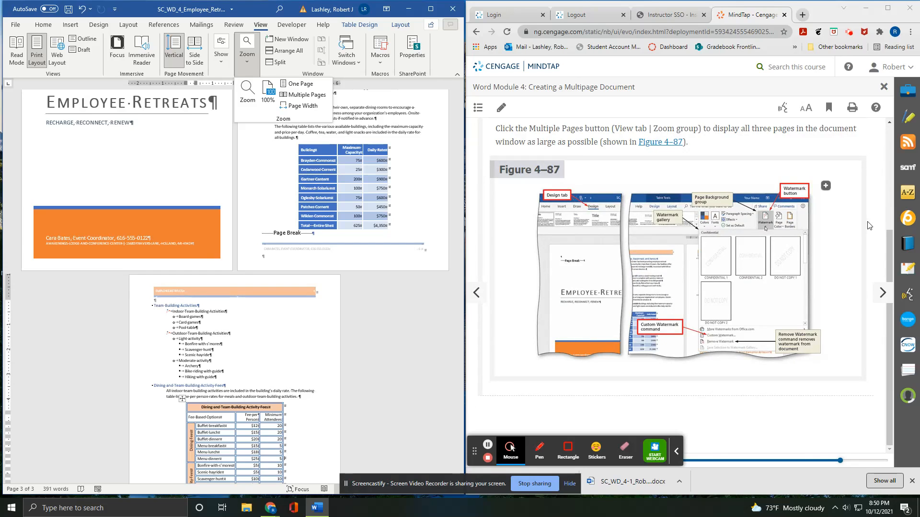
pyautogui.click(879, 297)
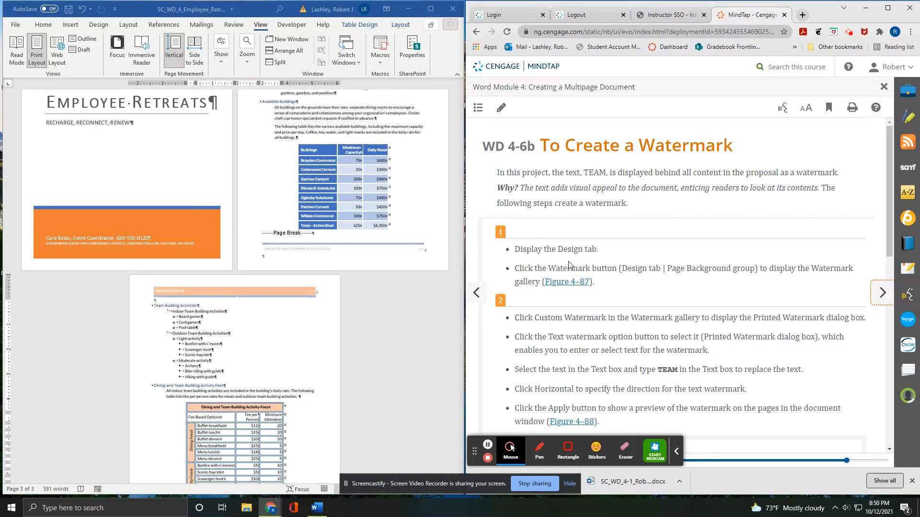
pyautogui.click(98, 25)
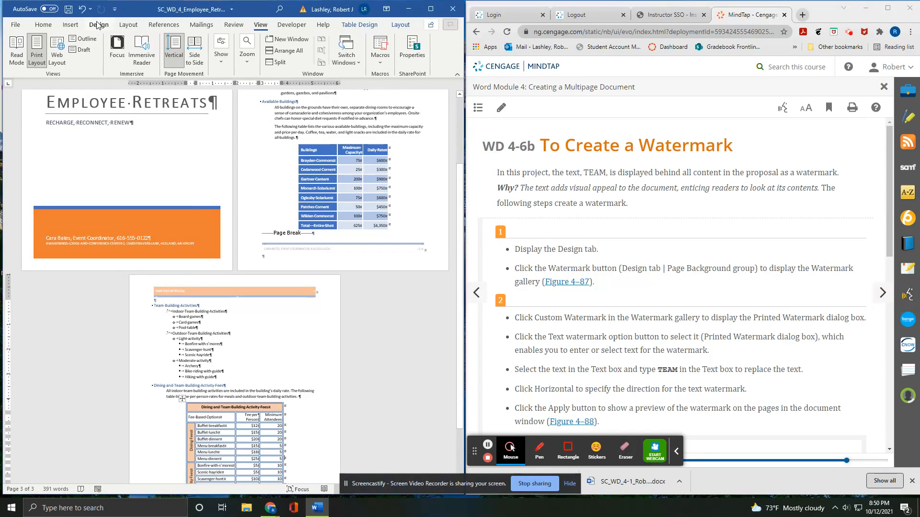
pyautogui.click(98, 25)
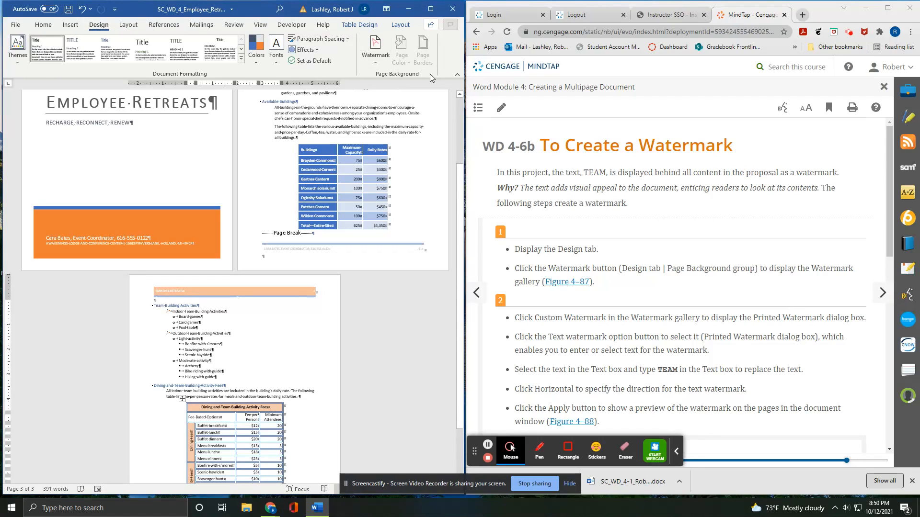
pyautogui.click(374, 53)
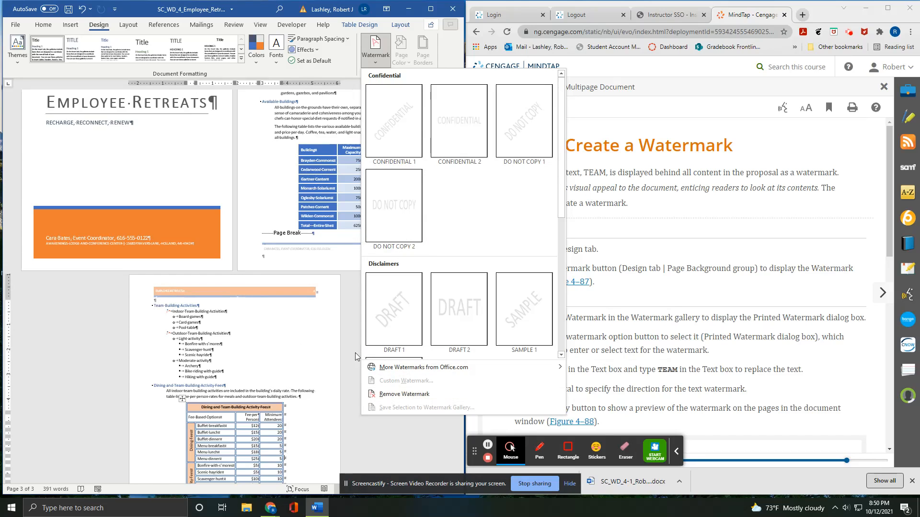
pyautogui.click(271, 348)
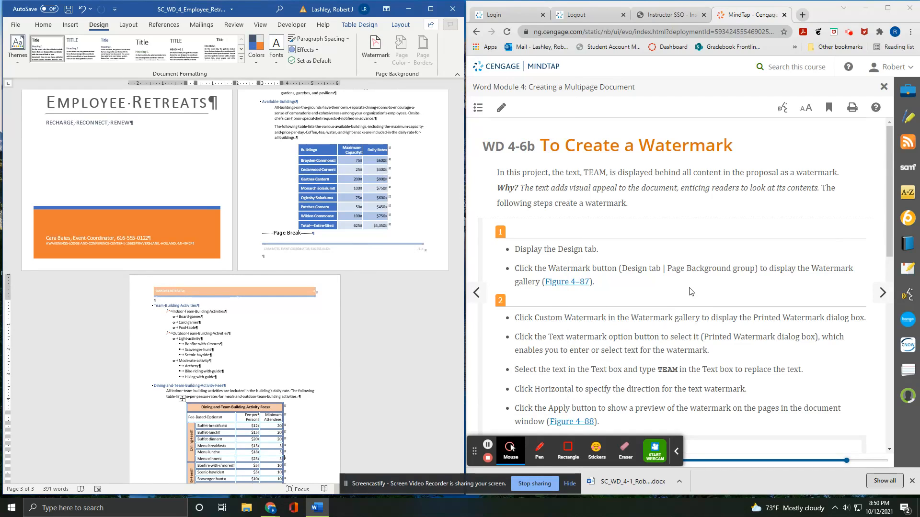
# Place the insertion point in the Team Building Activities list, outside the fees table, and open the custom watermark settings.
pyautogui.scroll(-1, 803, 282)
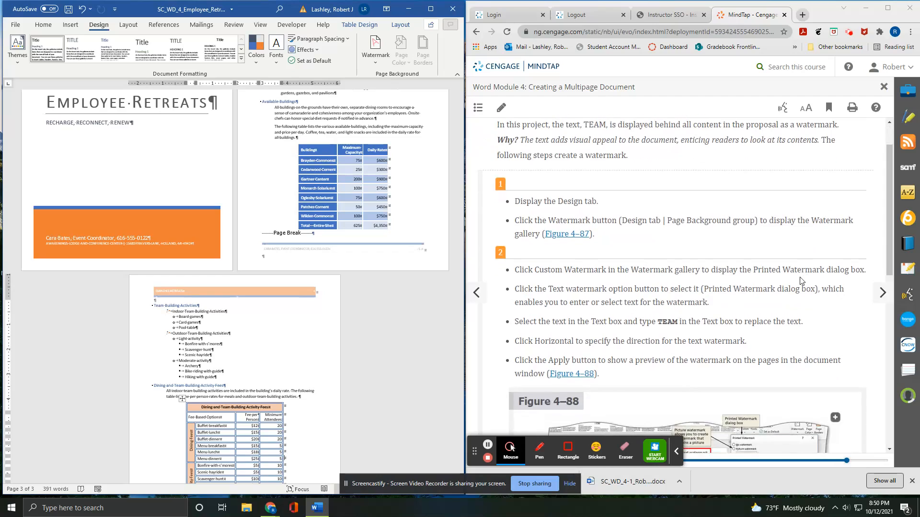
pyautogui.click(268, 338)
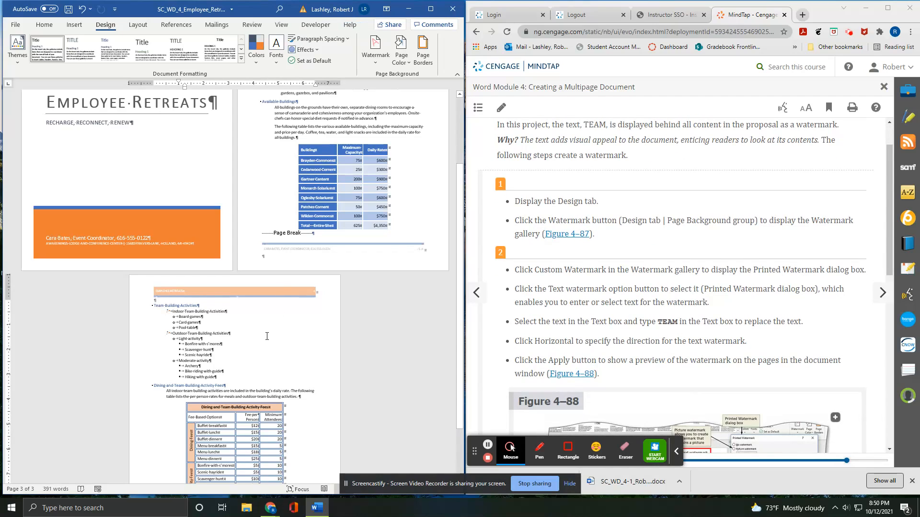
pyautogui.click(377, 60)
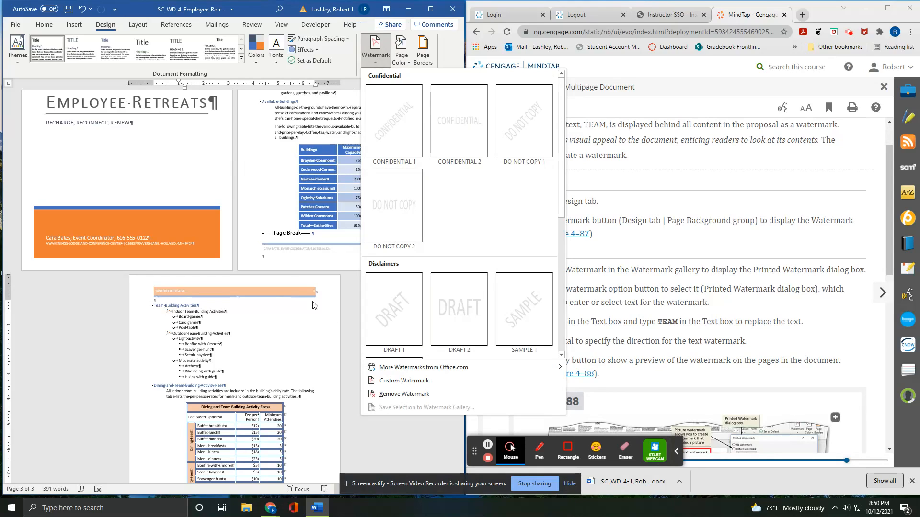
pyautogui.click(268, 329)
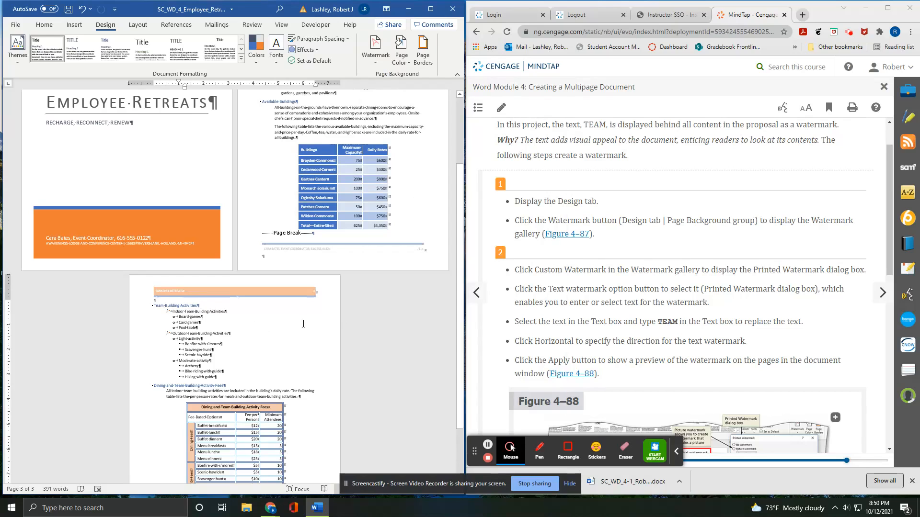
pyautogui.click(376, 66)
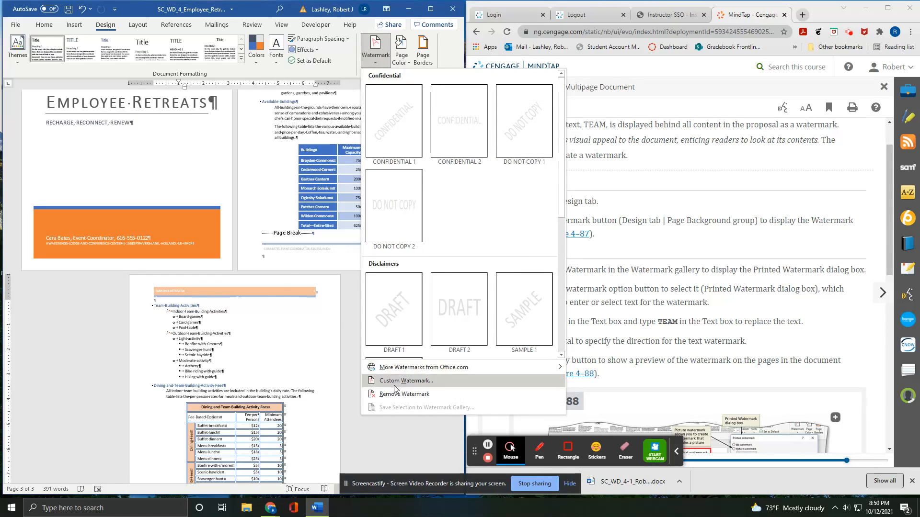
pyautogui.click(406, 381)
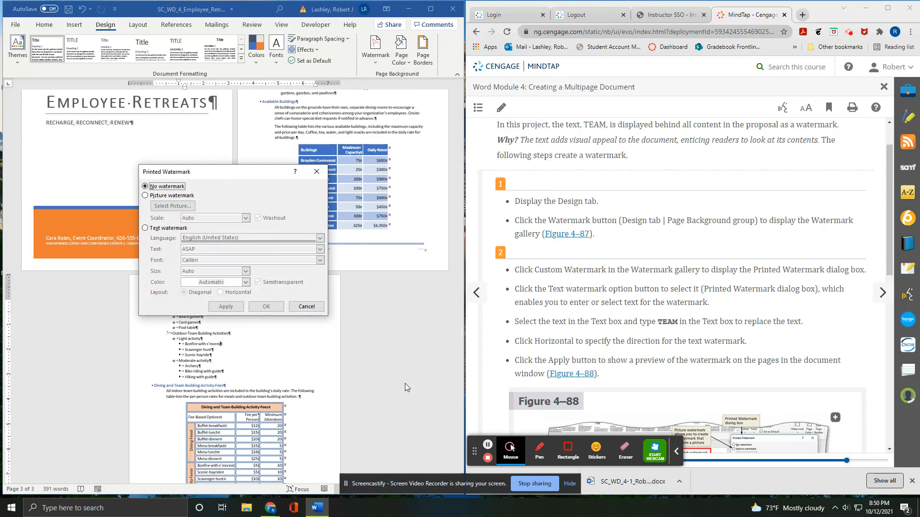
# Apply a horizontal text watermark reading TEAM to the proposal, comparing the settings with Figure 4–88, and close the watermark settings.
pyautogui.click(145, 228)
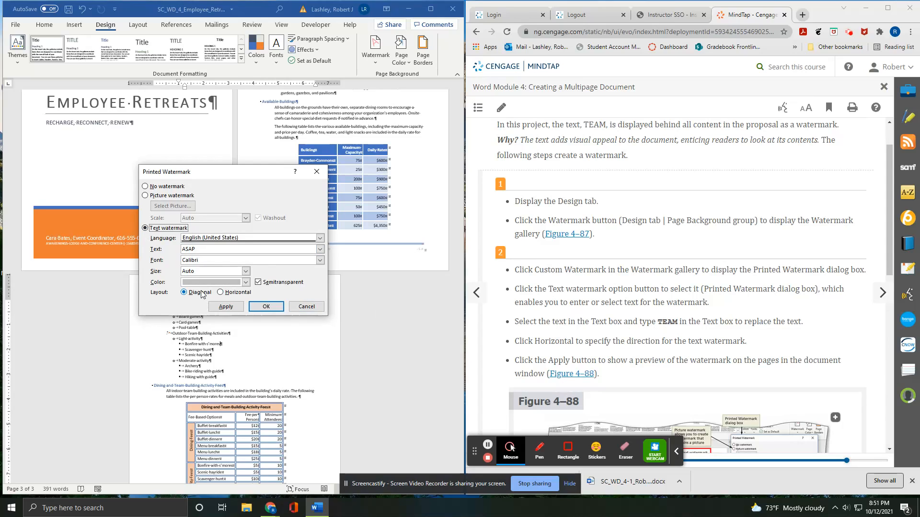
pyautogui.doubleClick(205, 253)
pyautogui.click(223, 293)
pyautogui.scroll(-5, 693, 324)
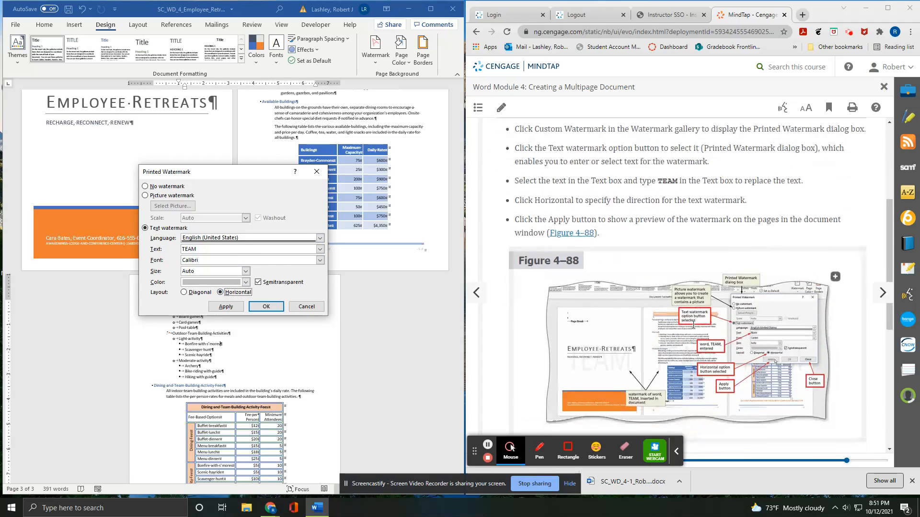
pyautogui.scroll(-3, 693, 324)
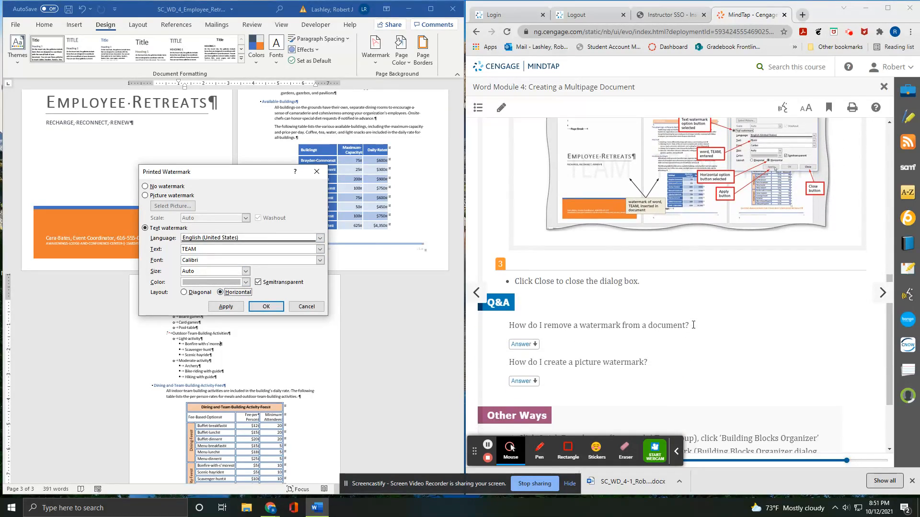
pyautogui.scroll(3, 693, 324)
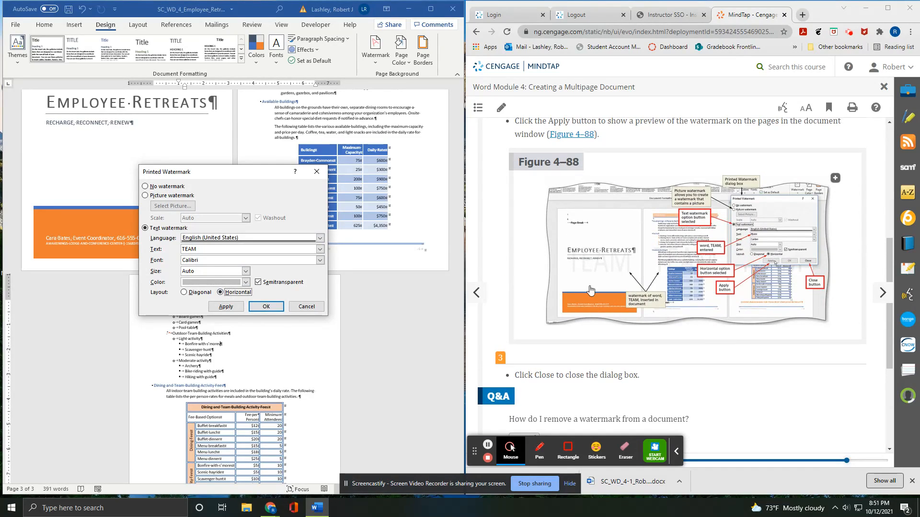
pyautogui.click(223, 306)
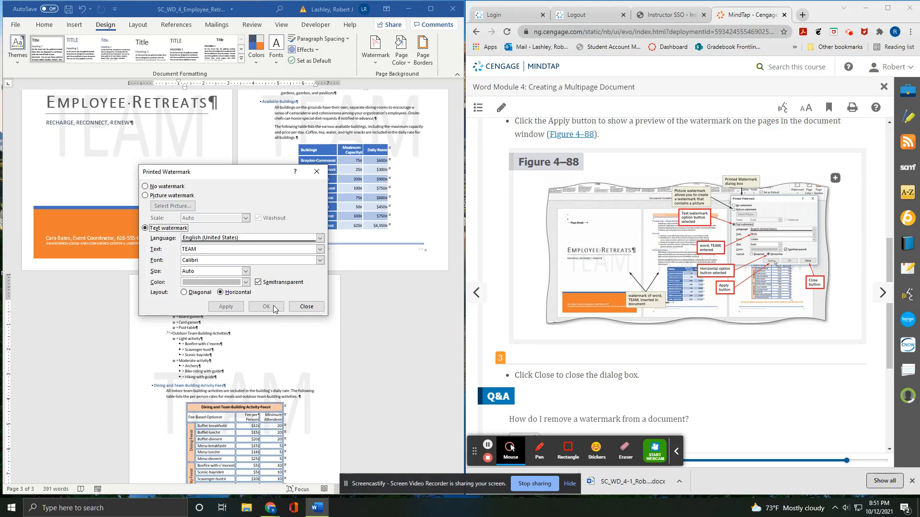
pyautogui.click(306, 307)
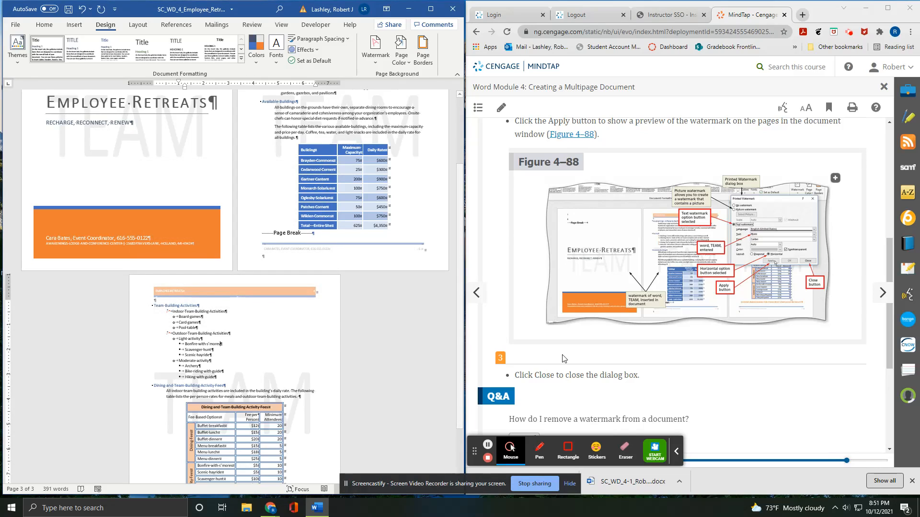
# Advance the textbook to section WD 4-6c on checking spelling and saving, and run the Editor spelling and grammar check on the proposal.
pyautogui.scroll(-4, 631, 345)
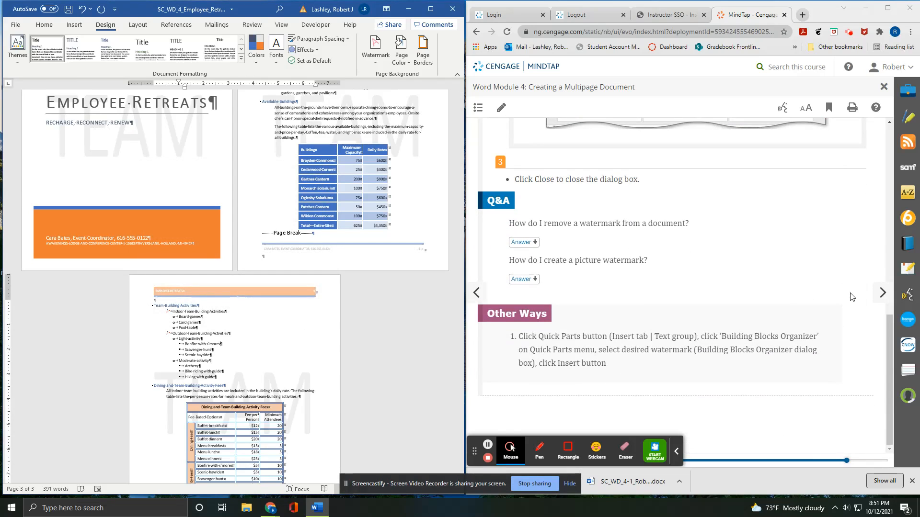
pyautogui.click(882, 293)
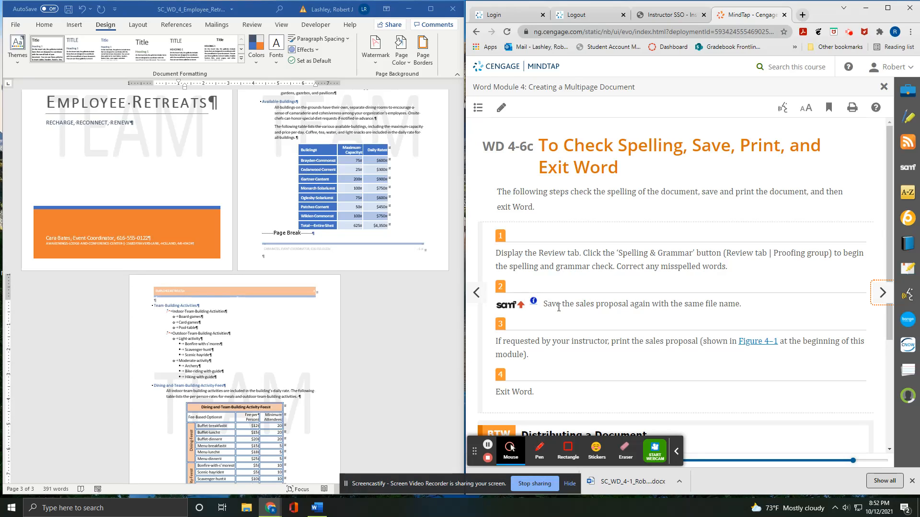
pyautogui.click(246, 27)
pyautogui.click(246, 26)
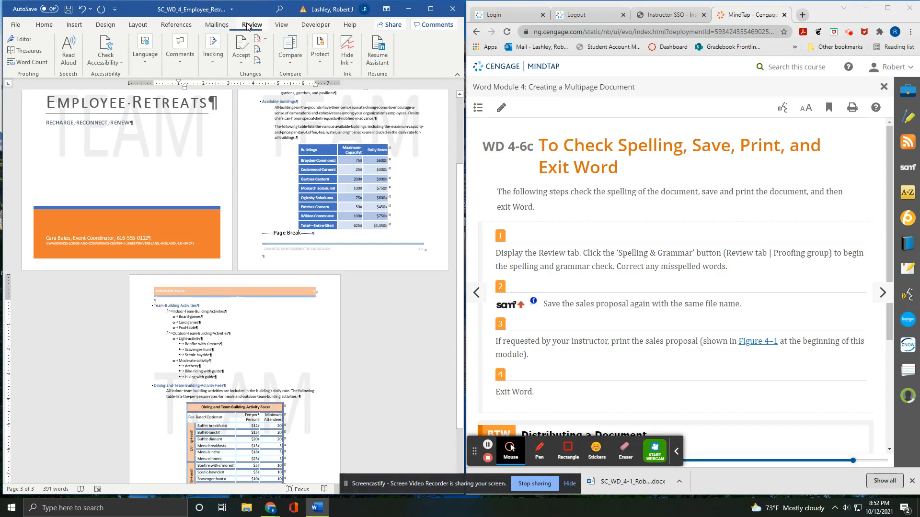
pyautogui.click(21, 39)
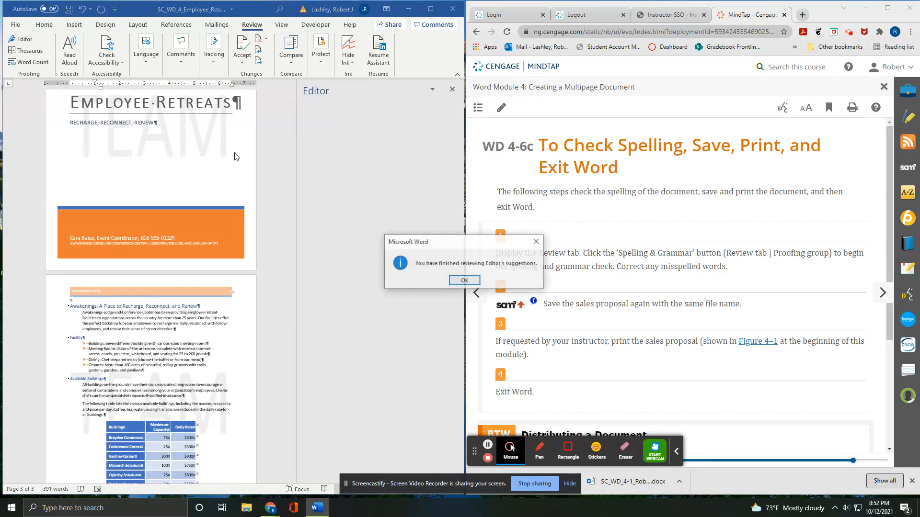
pyautogui.click(465, 281)
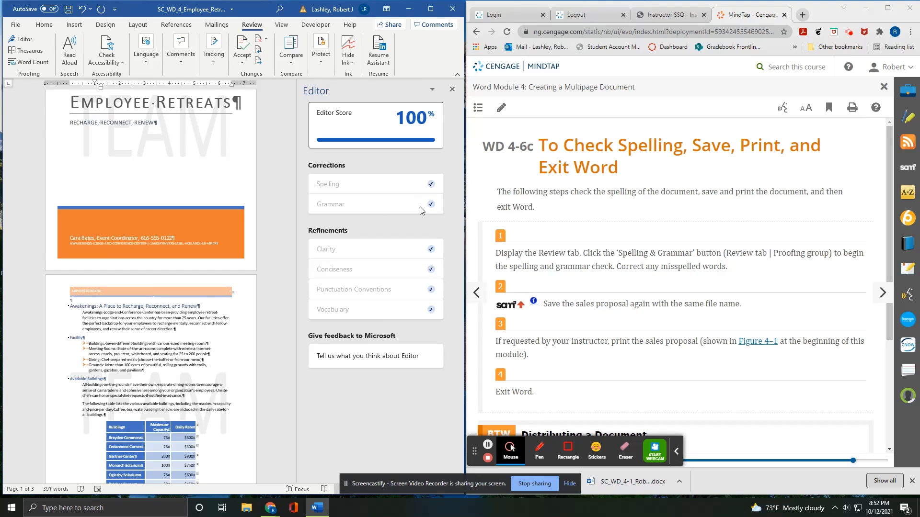
pyautogui.click(452, 91)
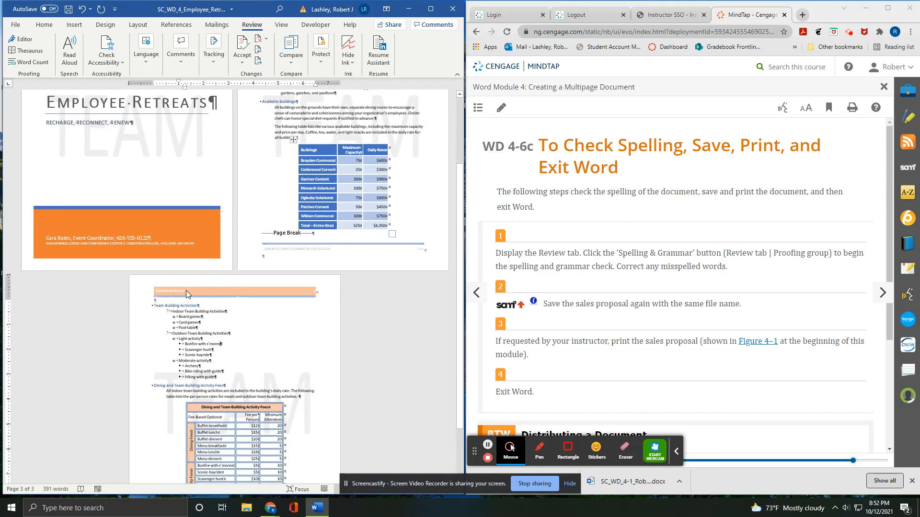
# Save the proposal again with the same file name, and close the Word Module 4 textbook reading.
pyautogui.scroll(4, 187, 294)
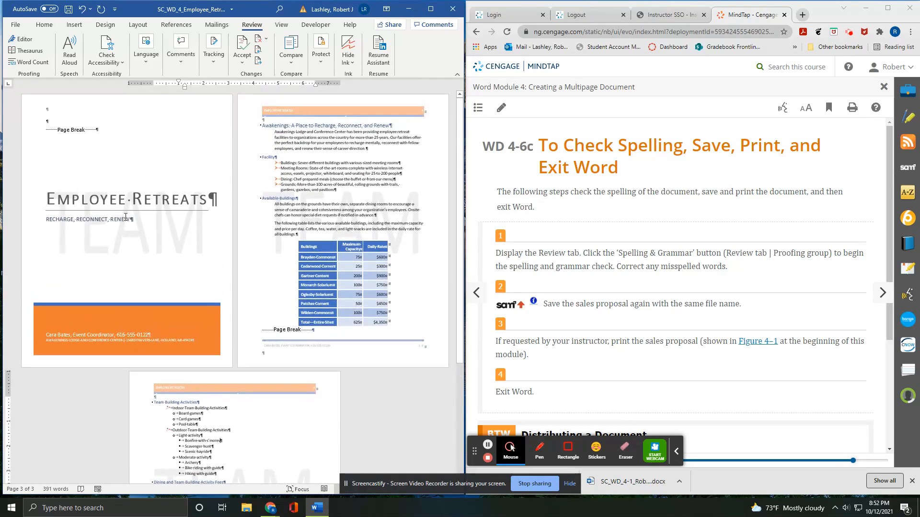
pyautogui.click(69, 9)
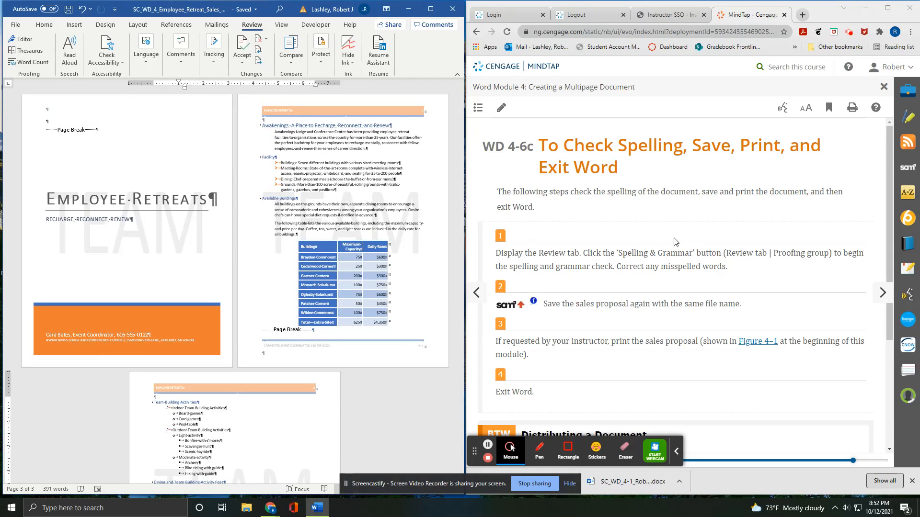
pyautogui.scroll(-4, 675, 241)
pyautogui.scroll(2, 719, 192)
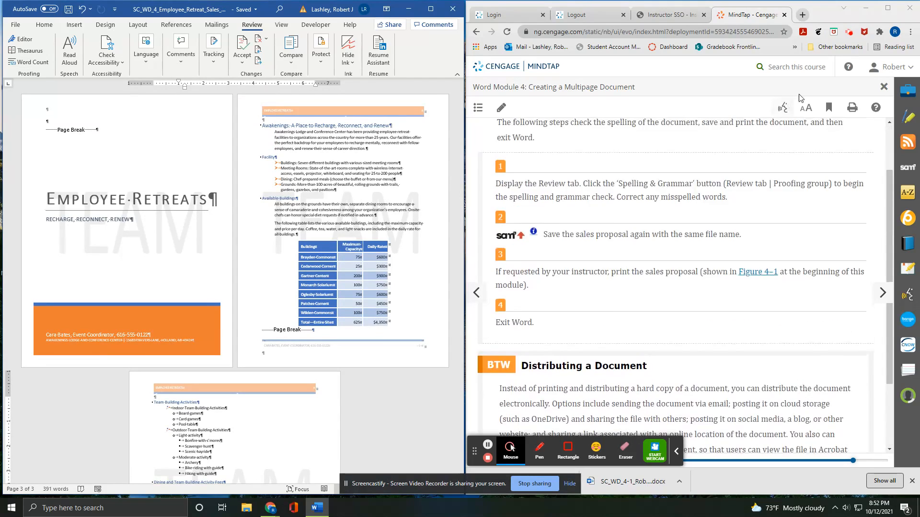
pyautogui.click(883, 88)
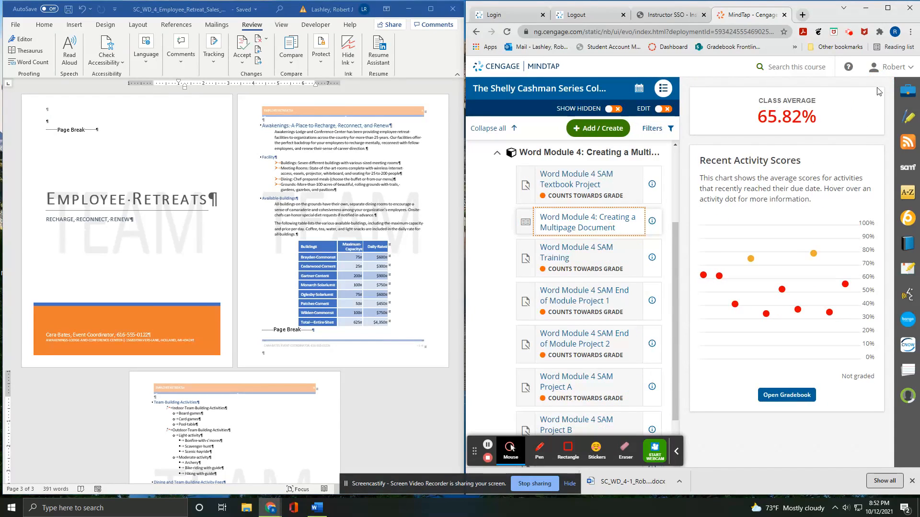
# Start the Word Module 4 SAM Textbook Project assignment, and find its upload area and expected file name.
pyautogui.click(567, 187)
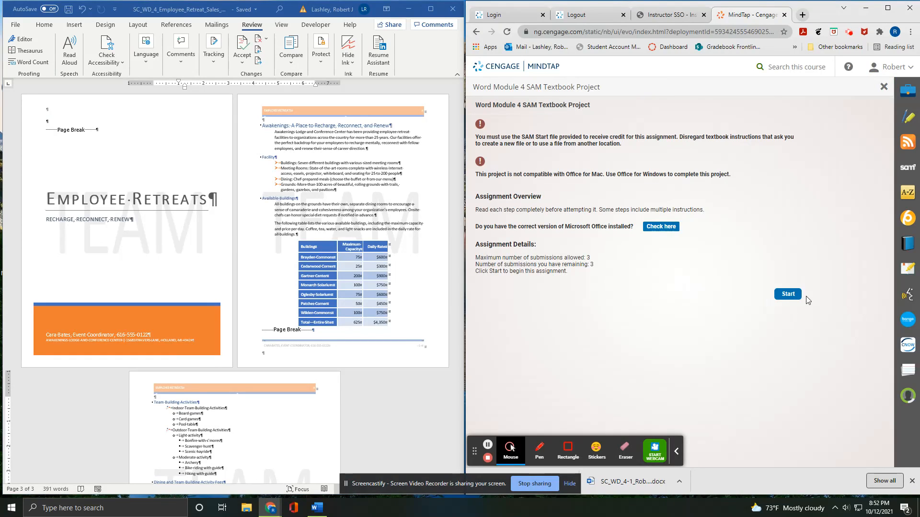
pyautogui.click(794, 294)
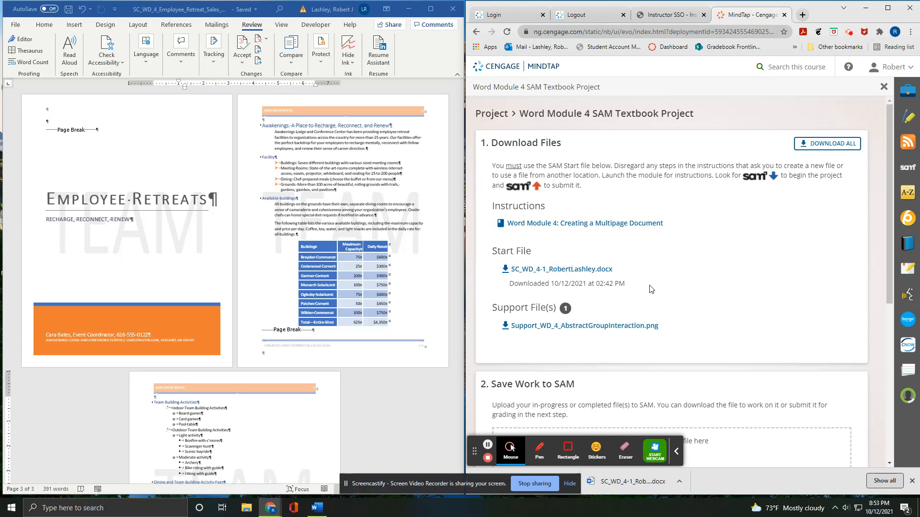
pyautogui.scroll(-1, 651, 289)
pyautogui.scroll(-3, 650, 289)
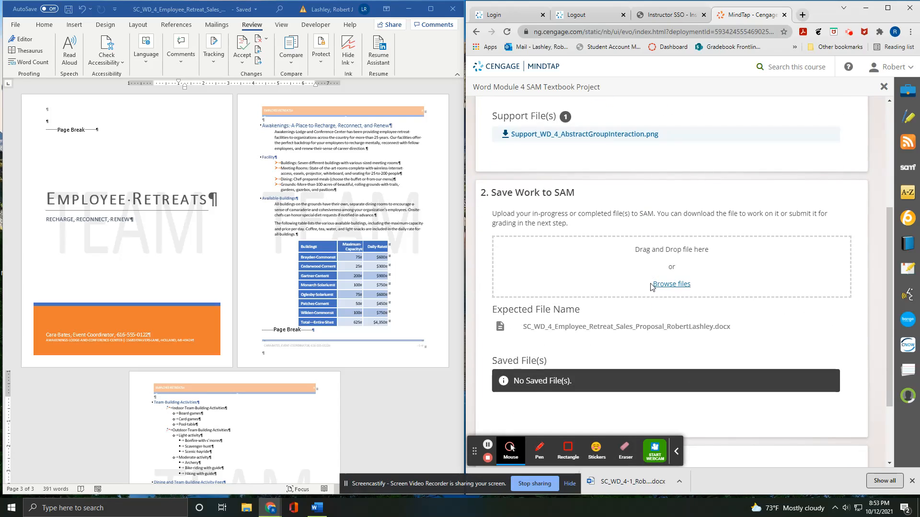
pyautogui.scroll(-2, 727, 248)
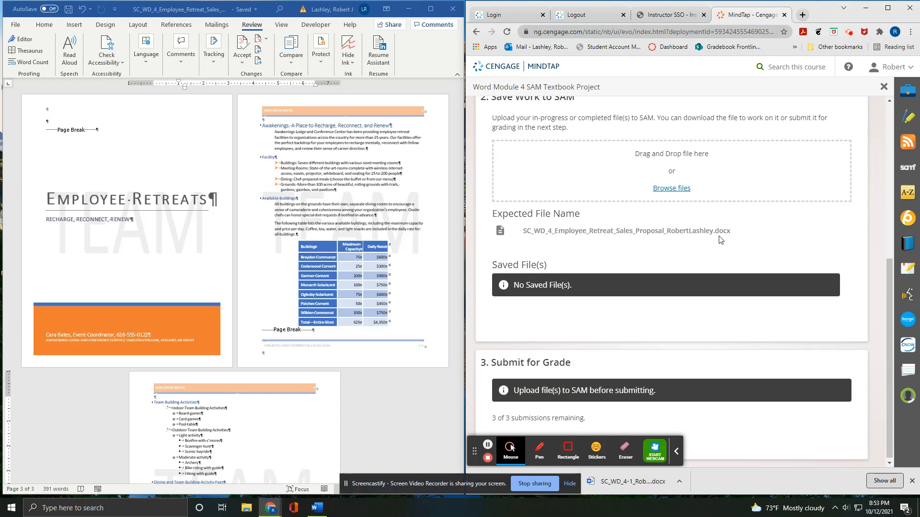
# Save the proposal as a Word document in the Documents folder using Save As, keeping its current file name.
pyautogui.click(17, 25)
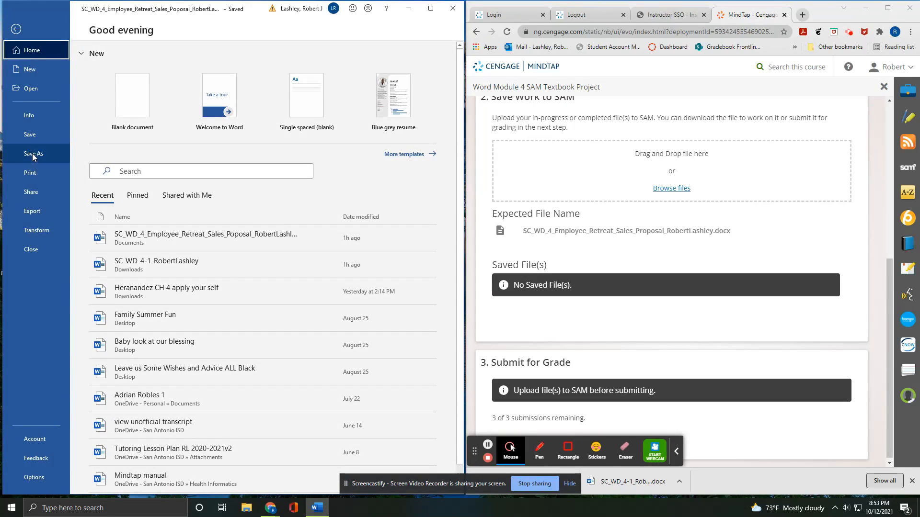
pyautogui.click(32, 154)
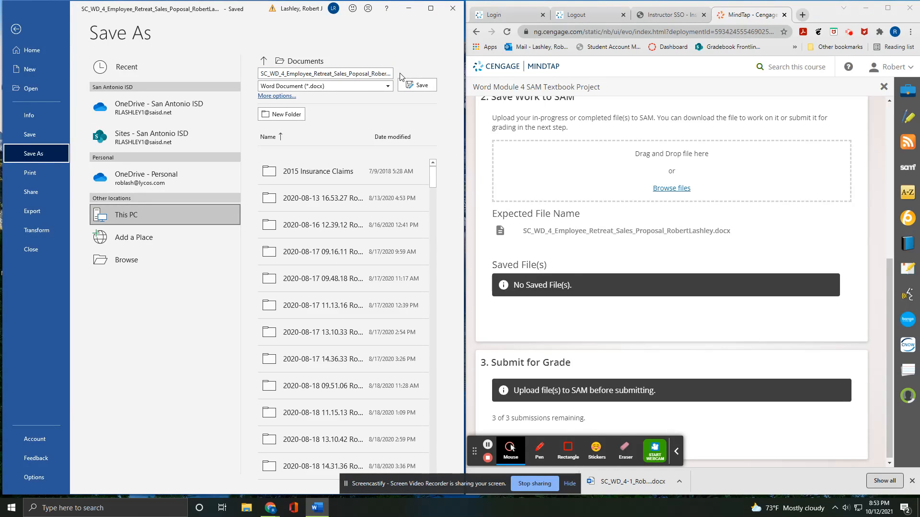
pyautogui.click(417, 85)
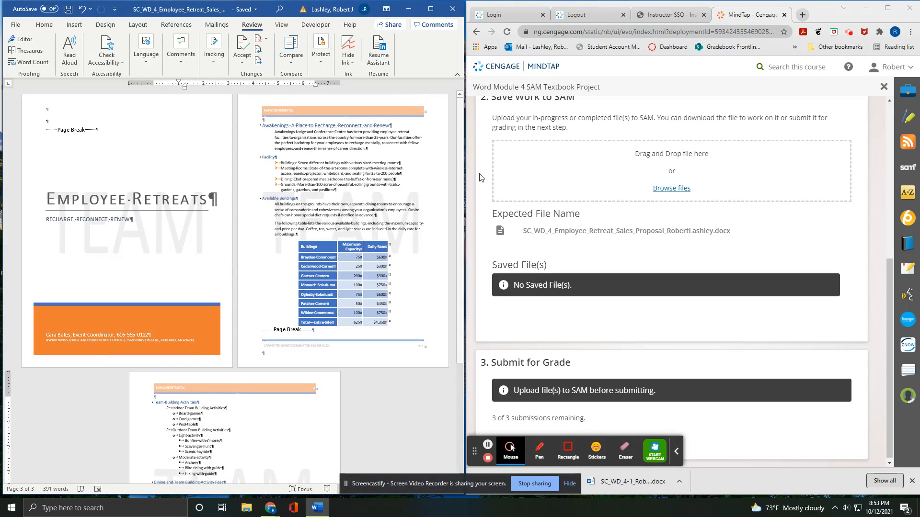